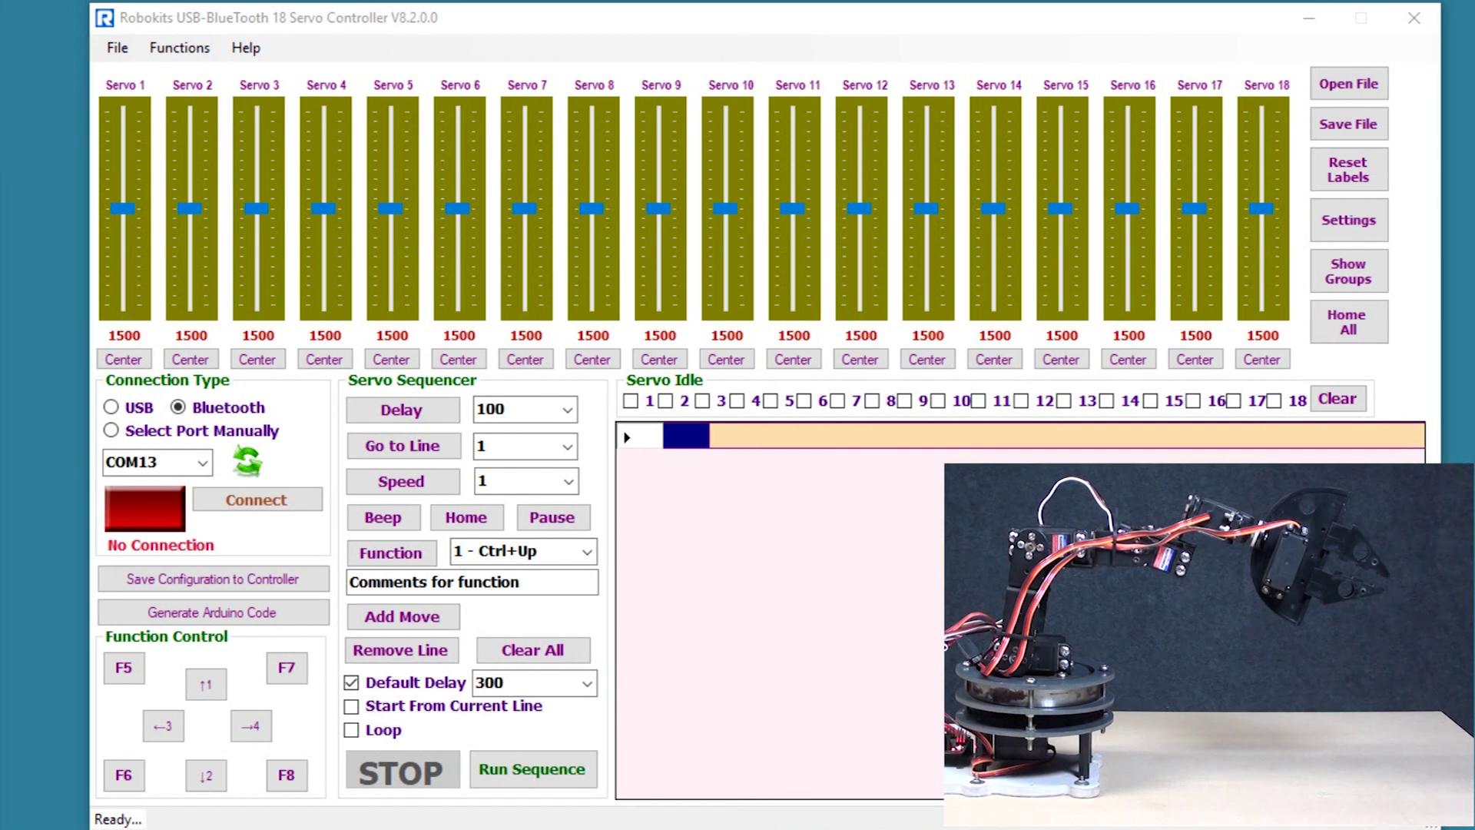
Connect to the servo controller over Bluetooth and add a move with Servo 1 at about 1889.
left_click(292, 495)
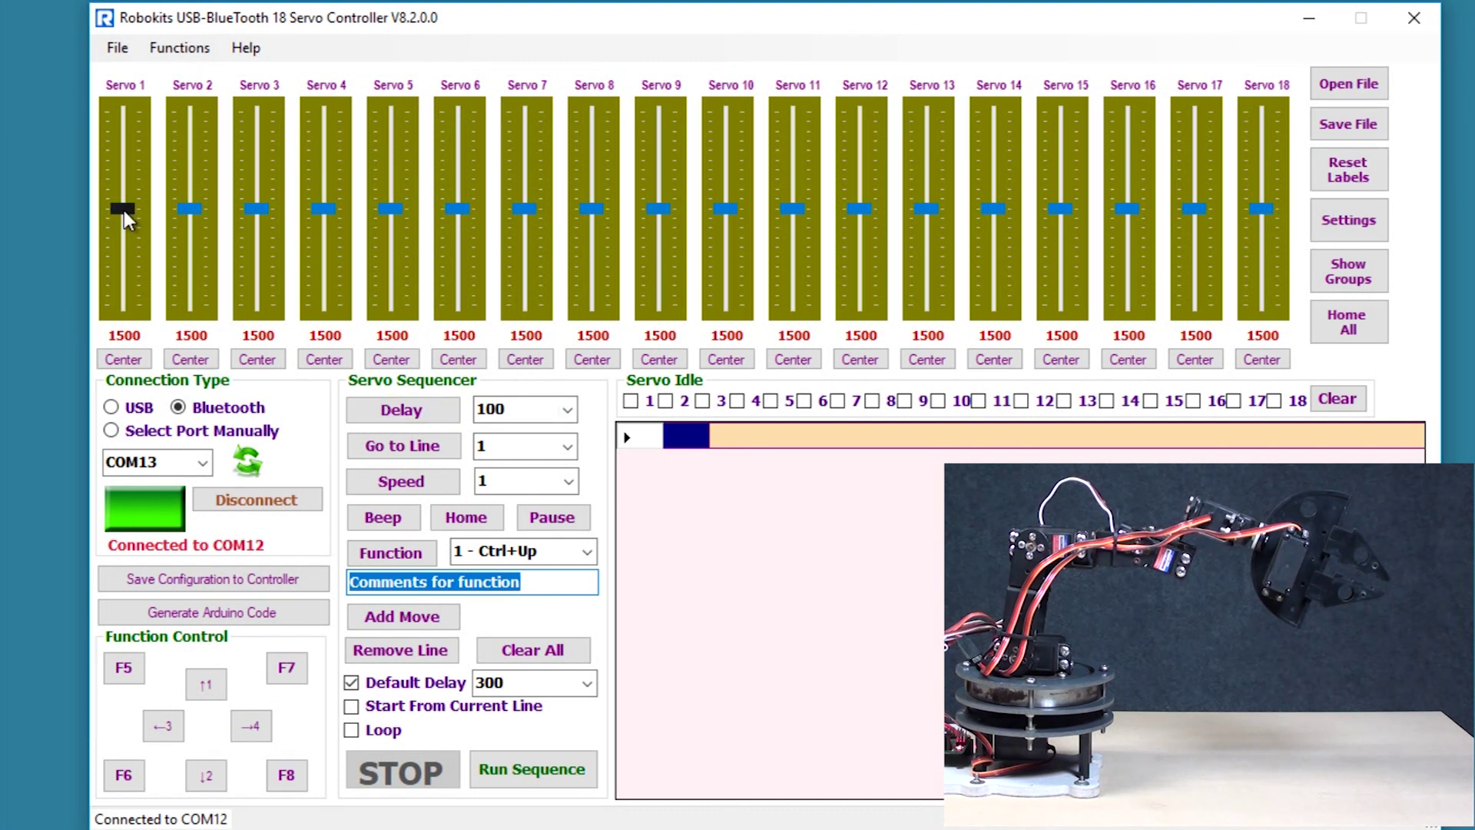
left_click_drag(122, 211, 127, 172)
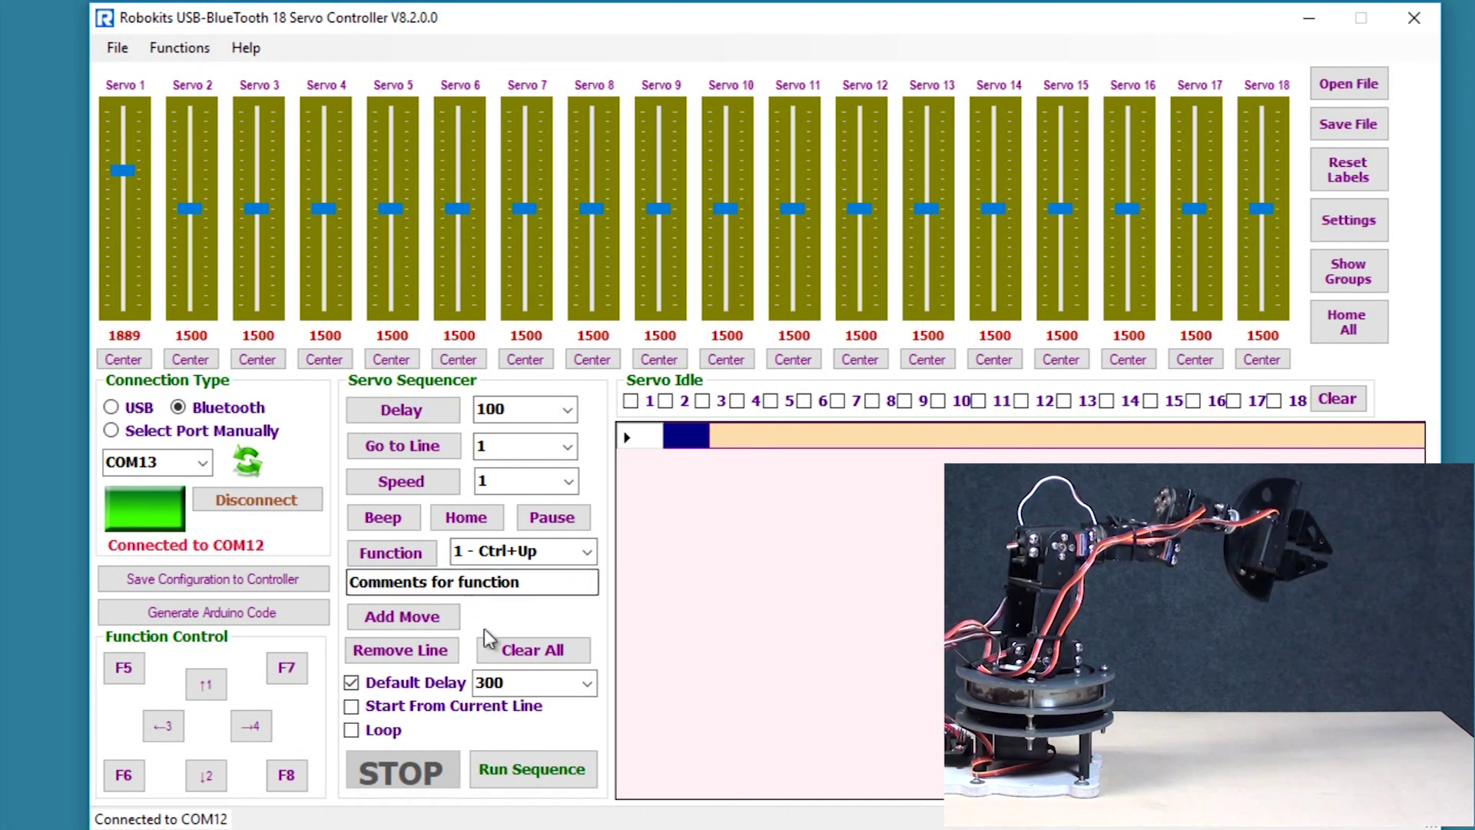
left_click(391, 618)
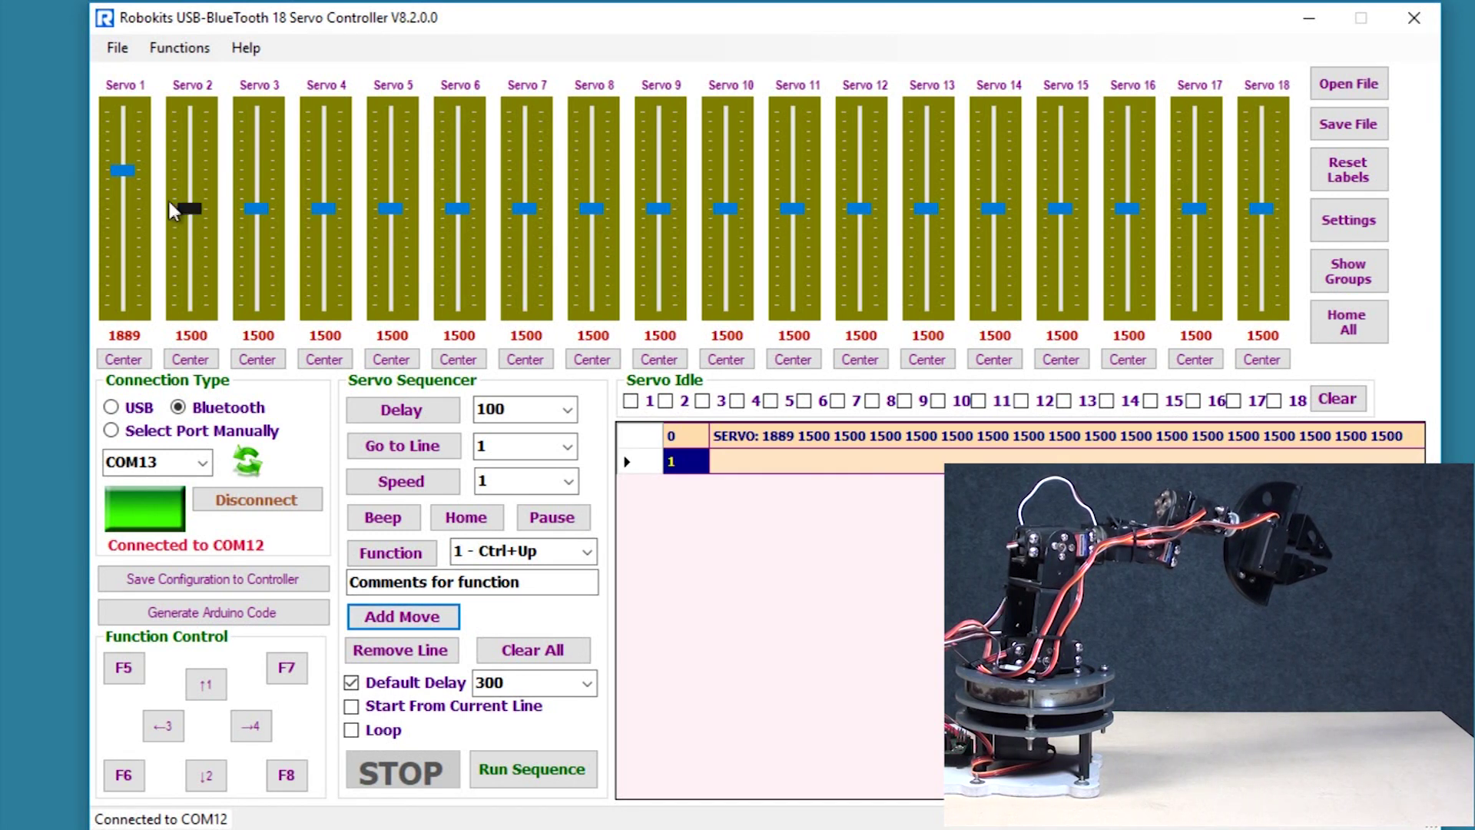
Add a second move to the sequence with Servo 1 at about 1266 and Servo 2 at about 1278.
left_click_drag(128, 172, 204, 228)
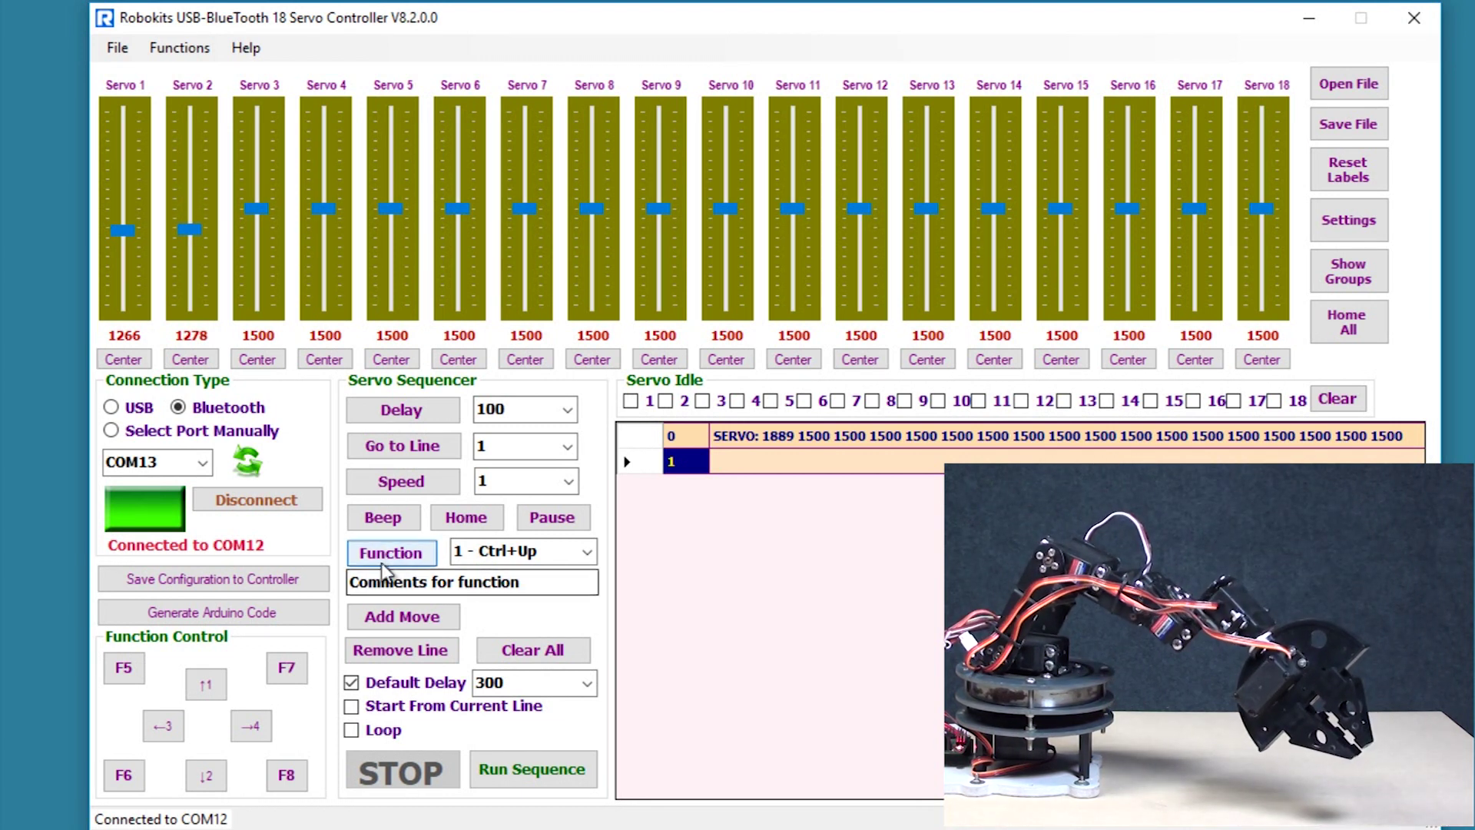
left_click(401, 616)
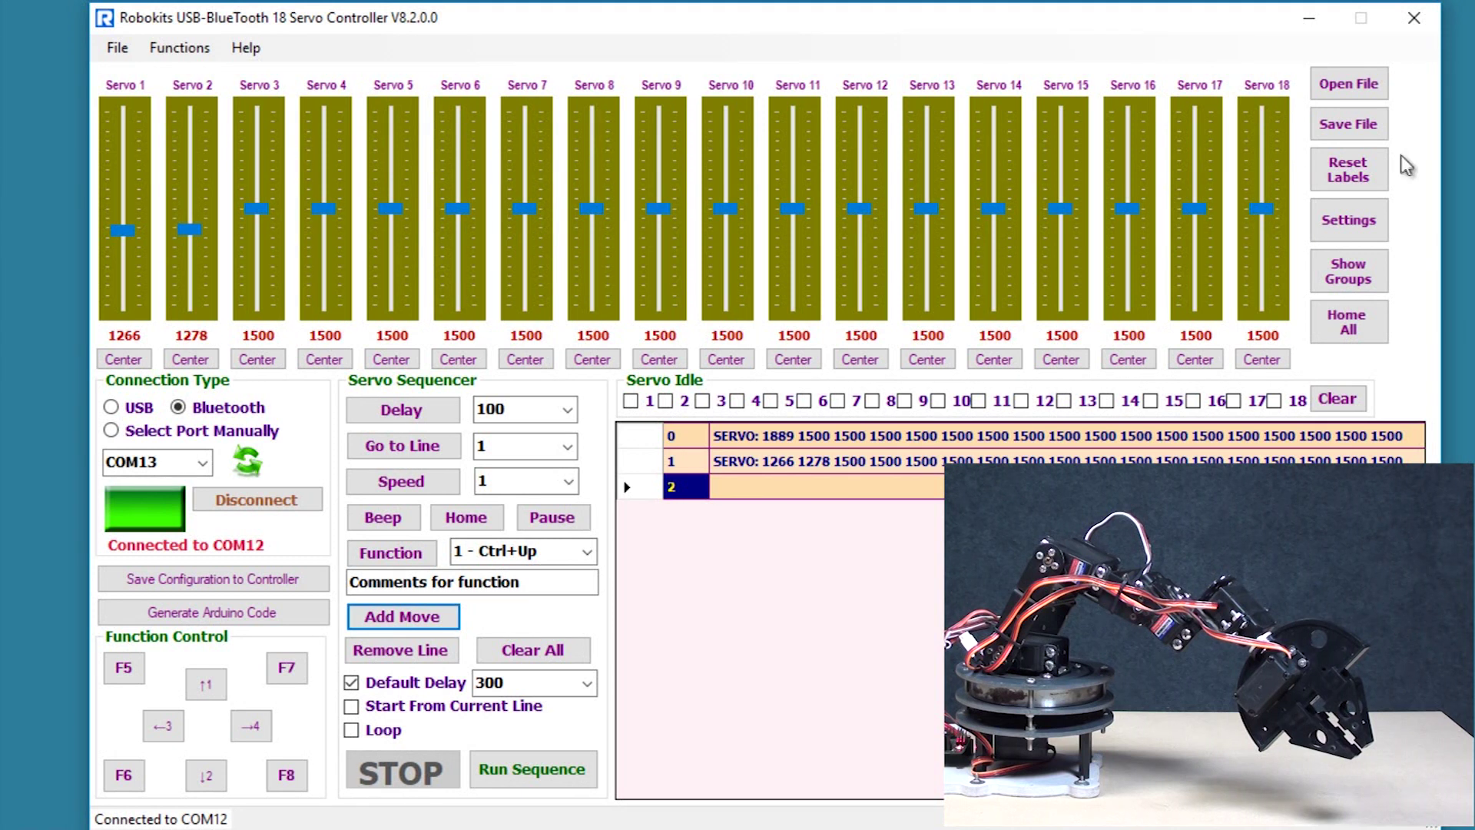
Look into the Servo 1 settings and return Servos 1 through 4 to their center position.
left_click(1366, 229)
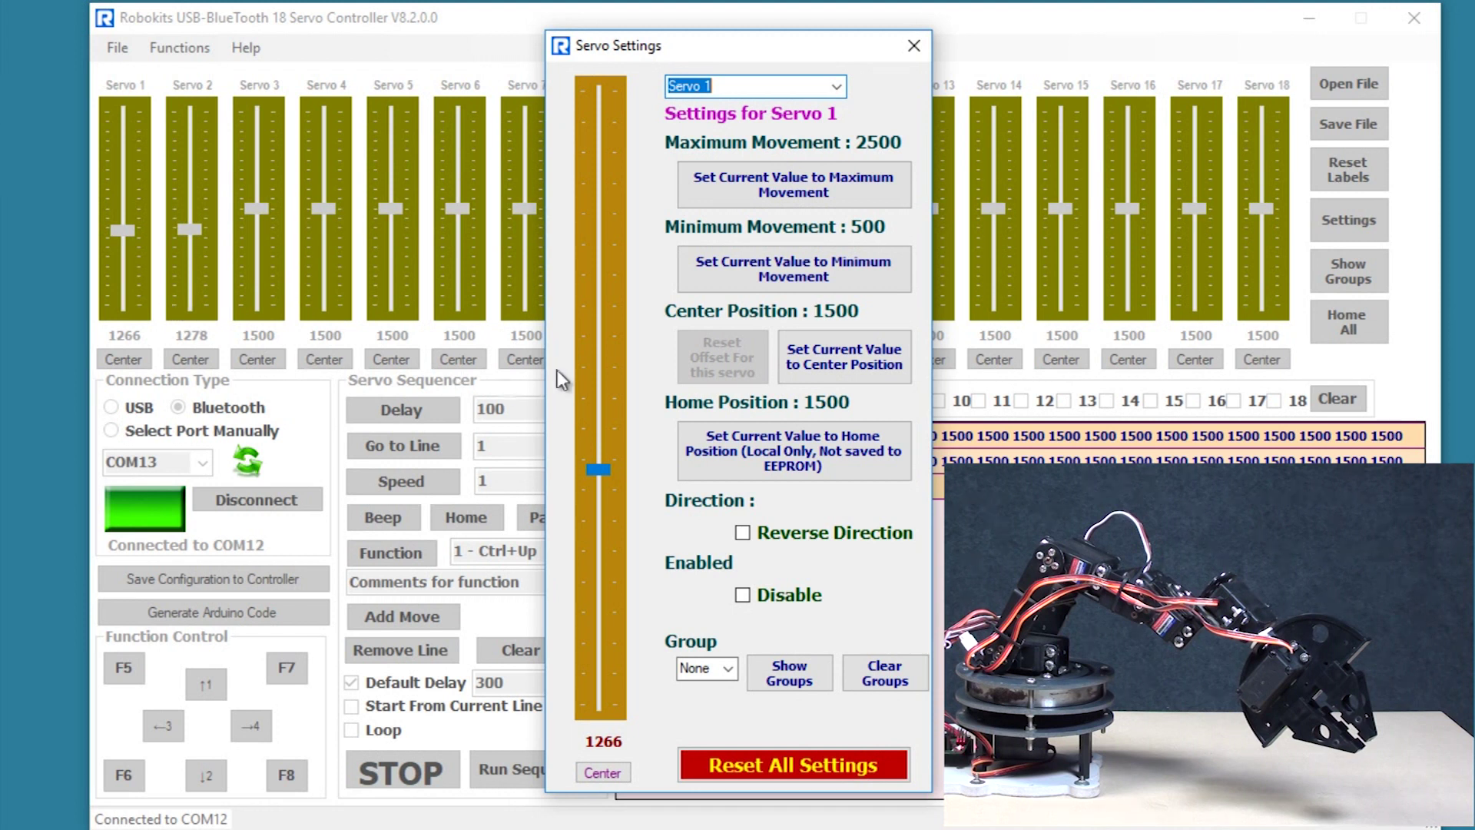
left_click(912, 47)
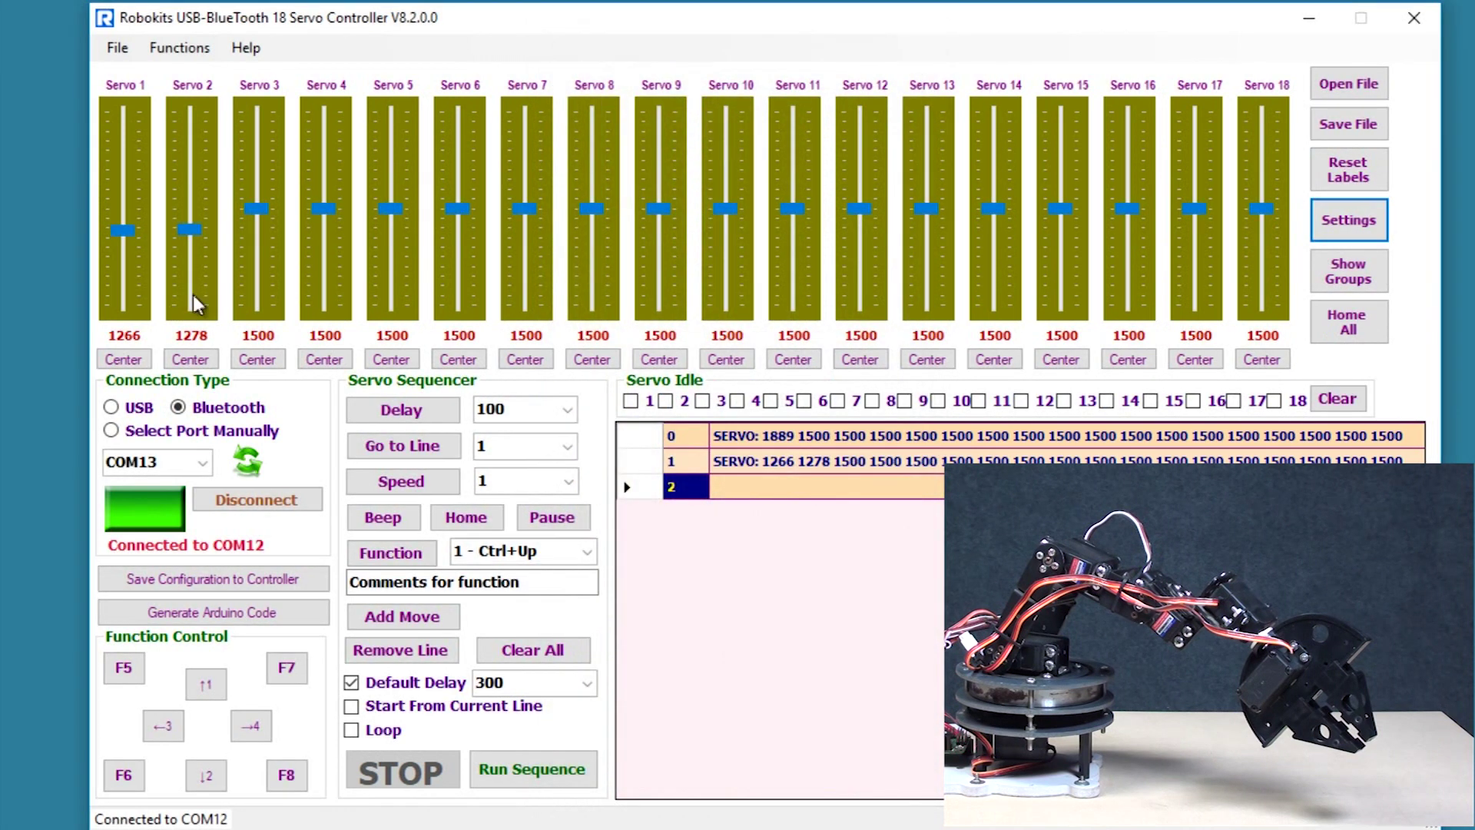
left_click(123, 359)
left_click(168, 360)
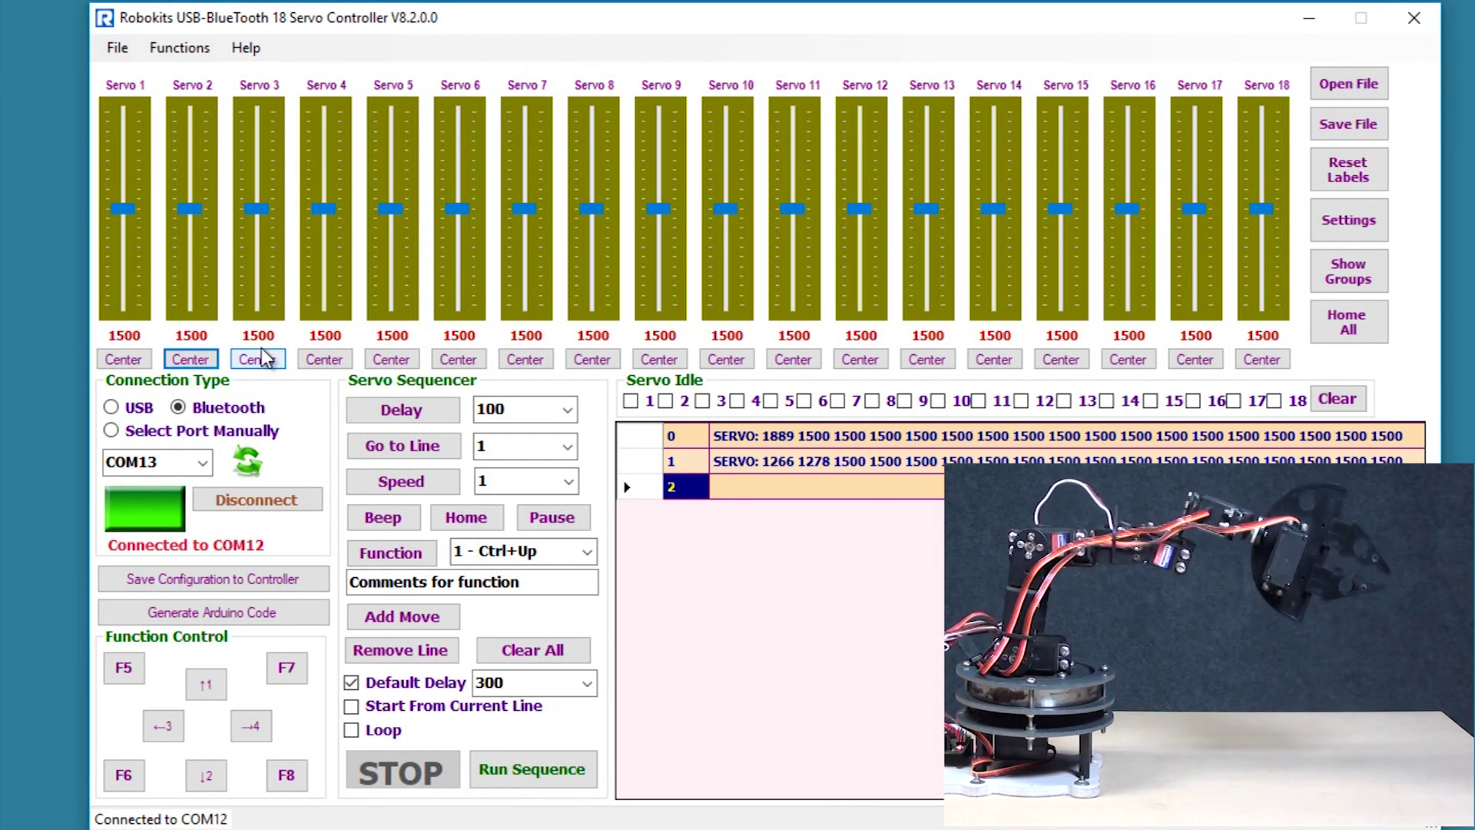
left_click(324, 360)
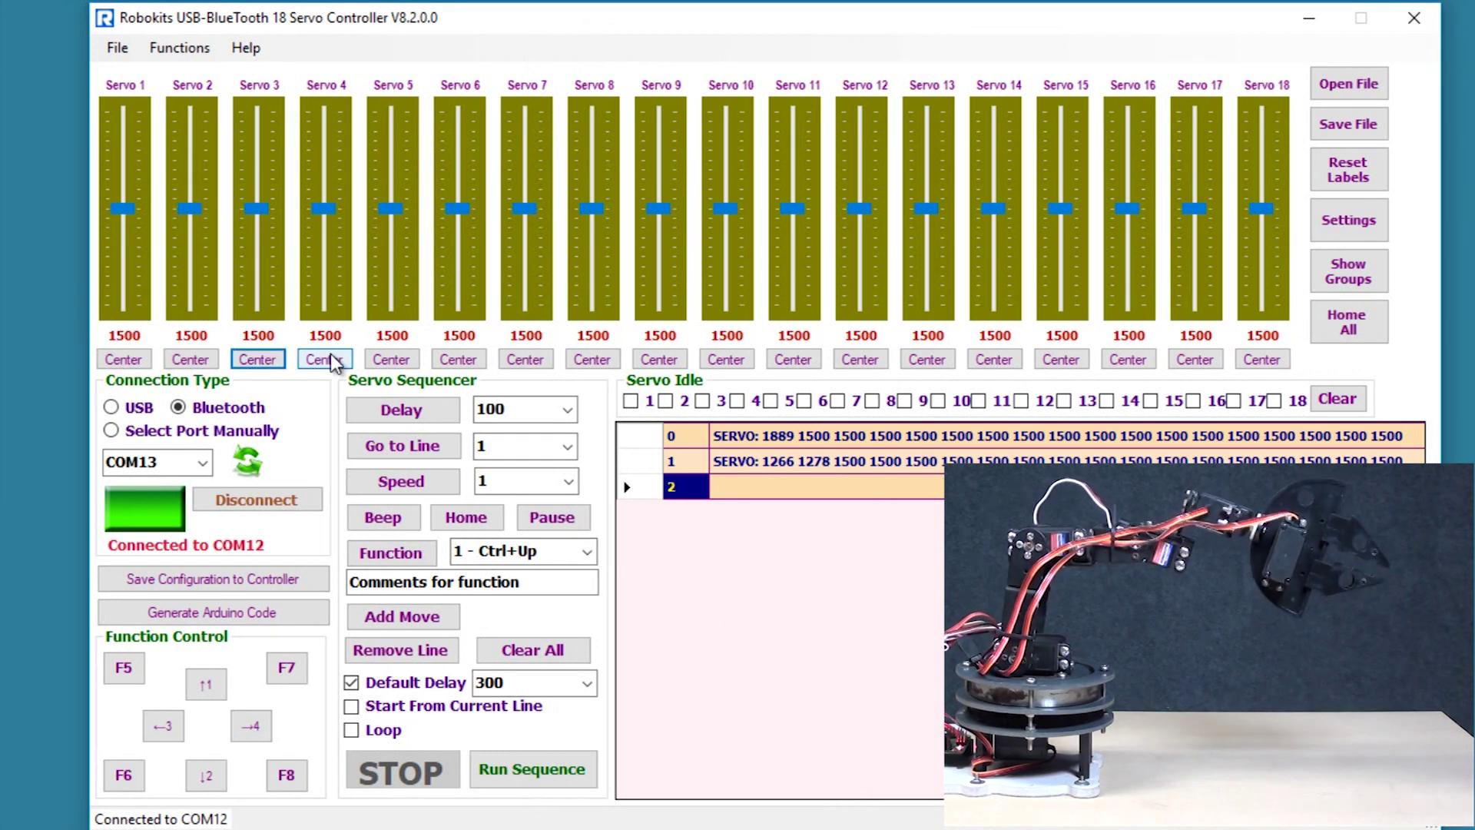
Move Servo 1 to 1890 in the servo settings and store that value as its center position.
left_click(1370, 225)
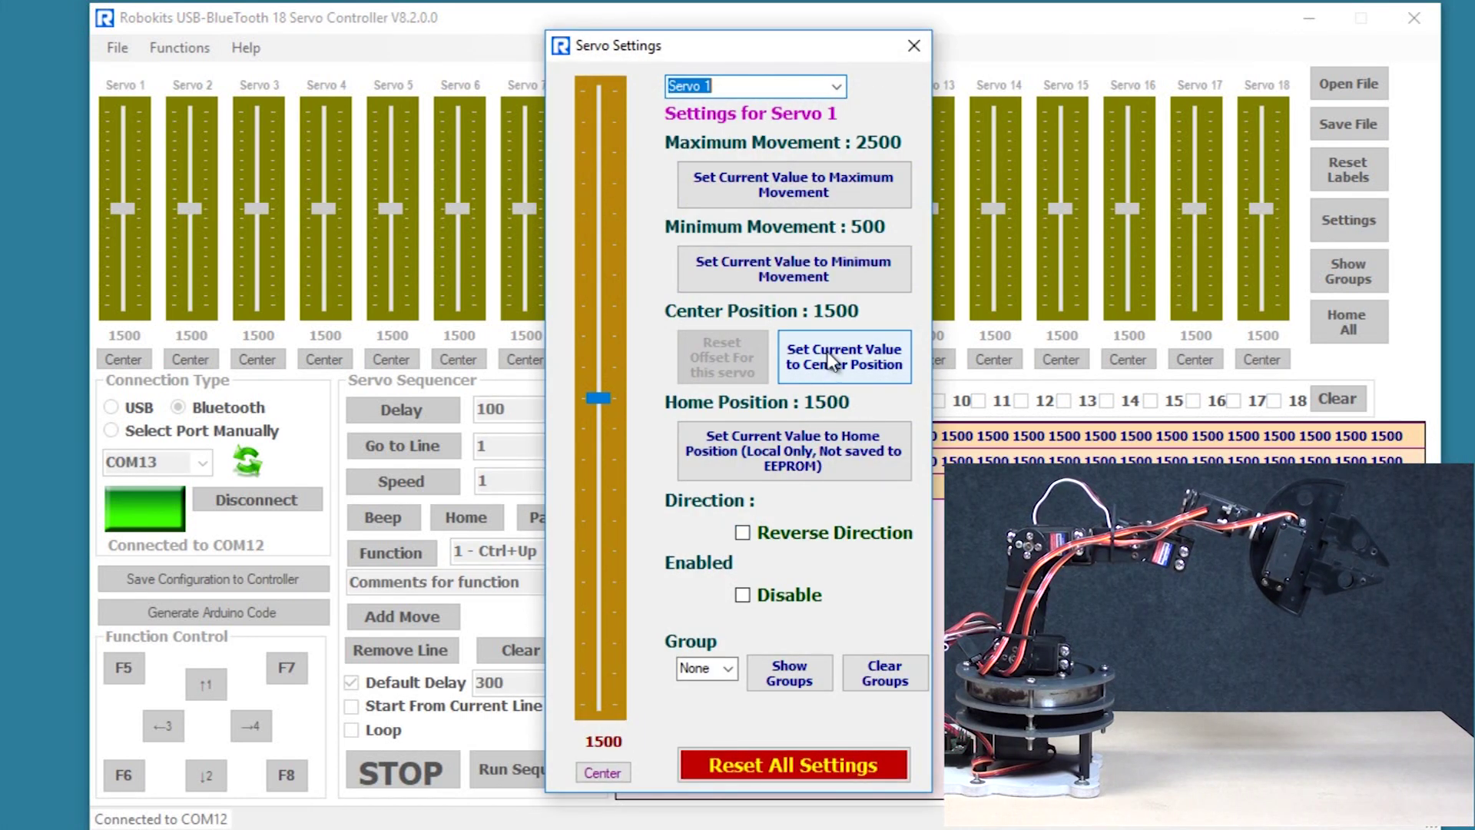
left_click(598, 400)
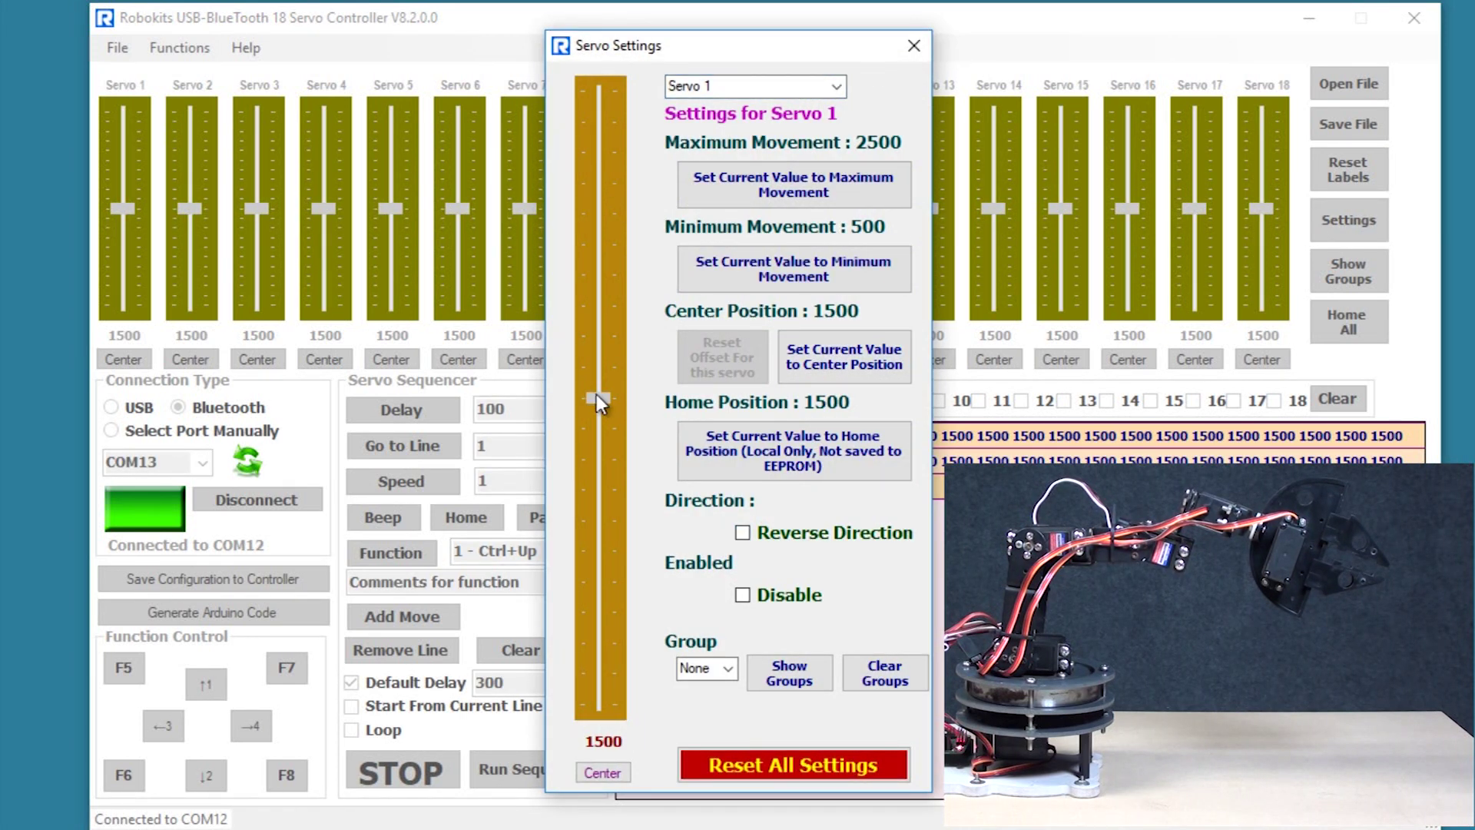
left_click_drag(598, 400, 600, 368)
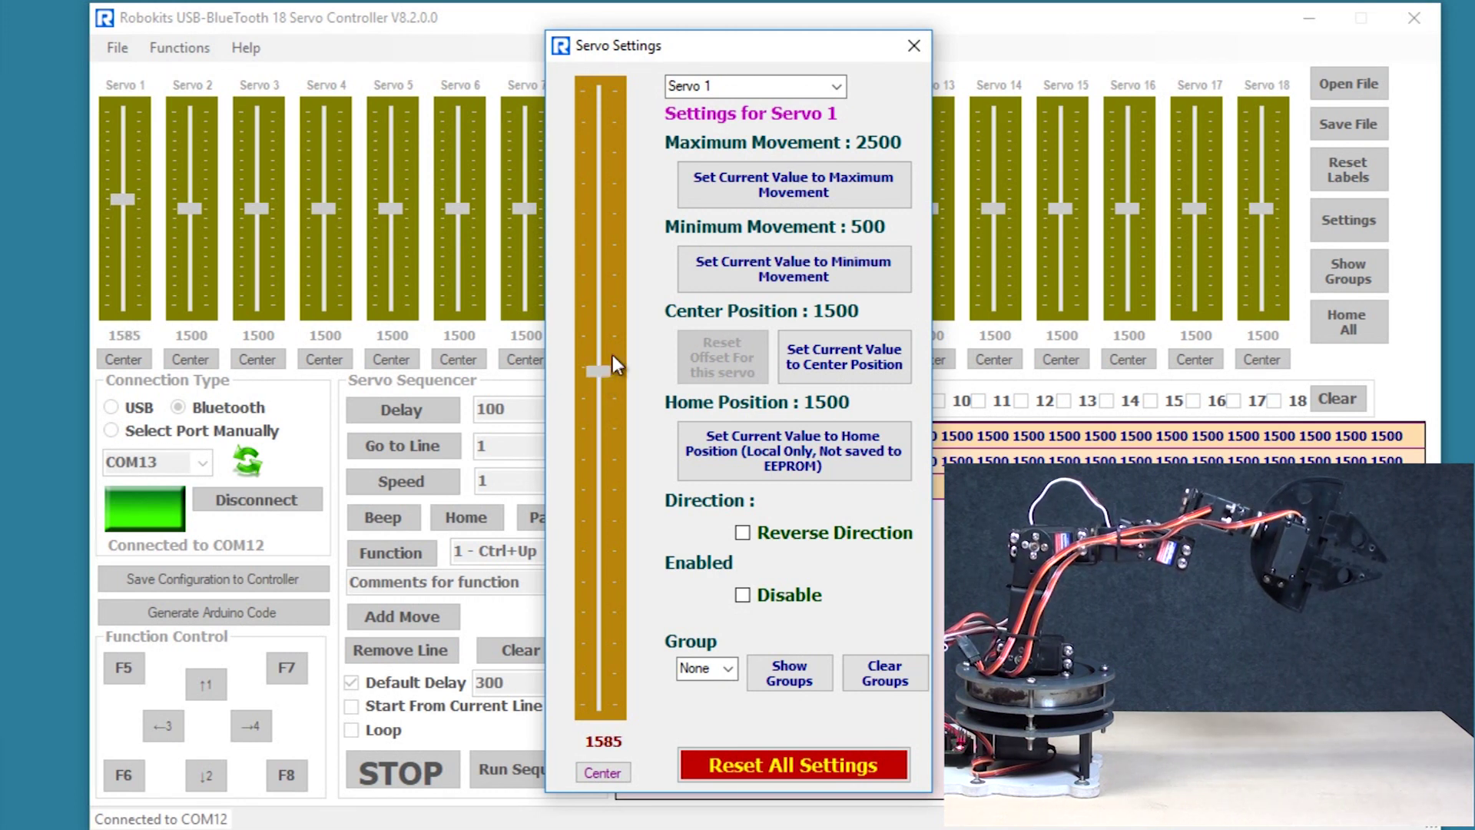
left_click(840, 89)
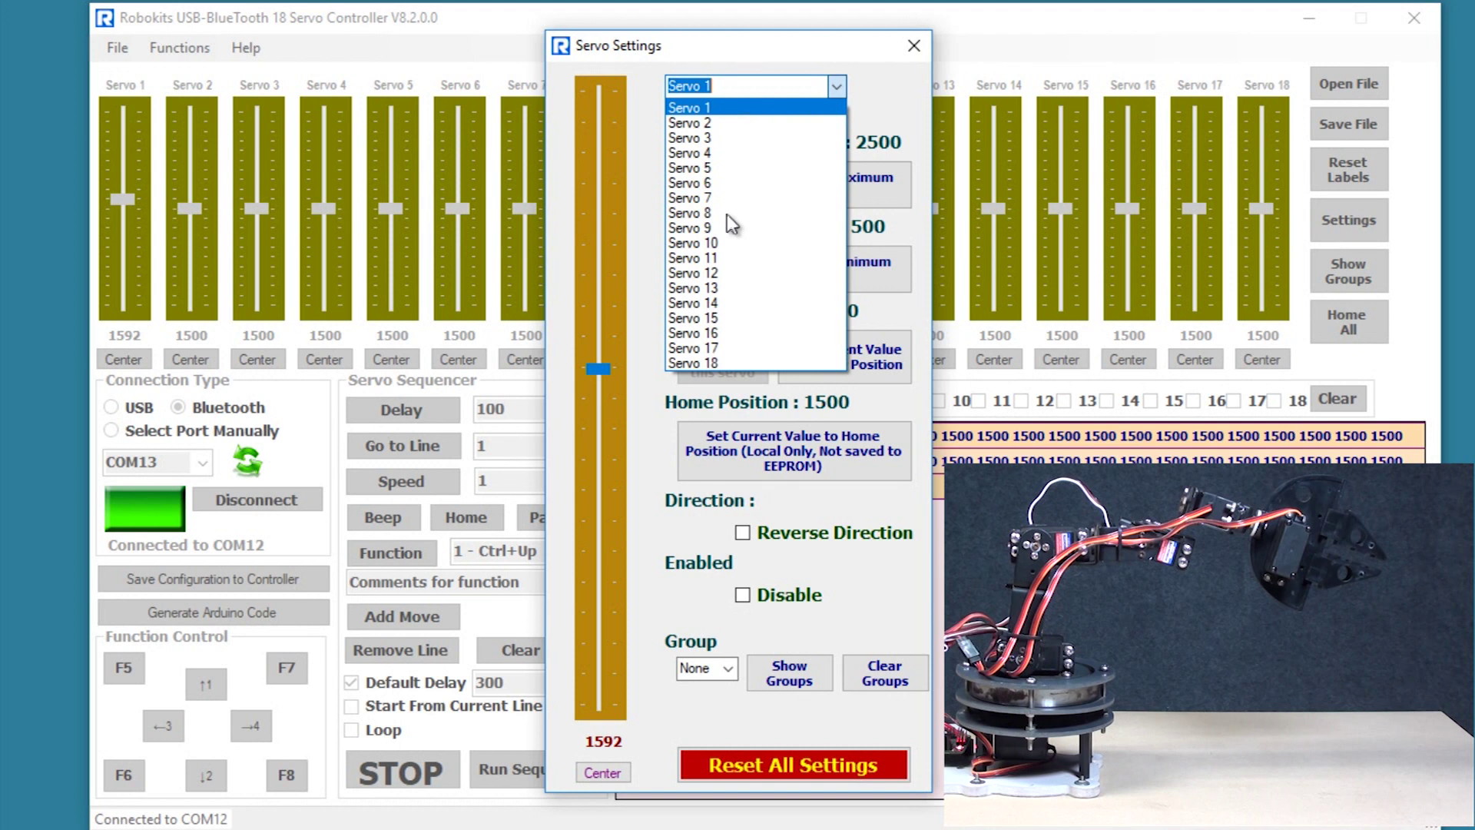
left_click(836, 86)
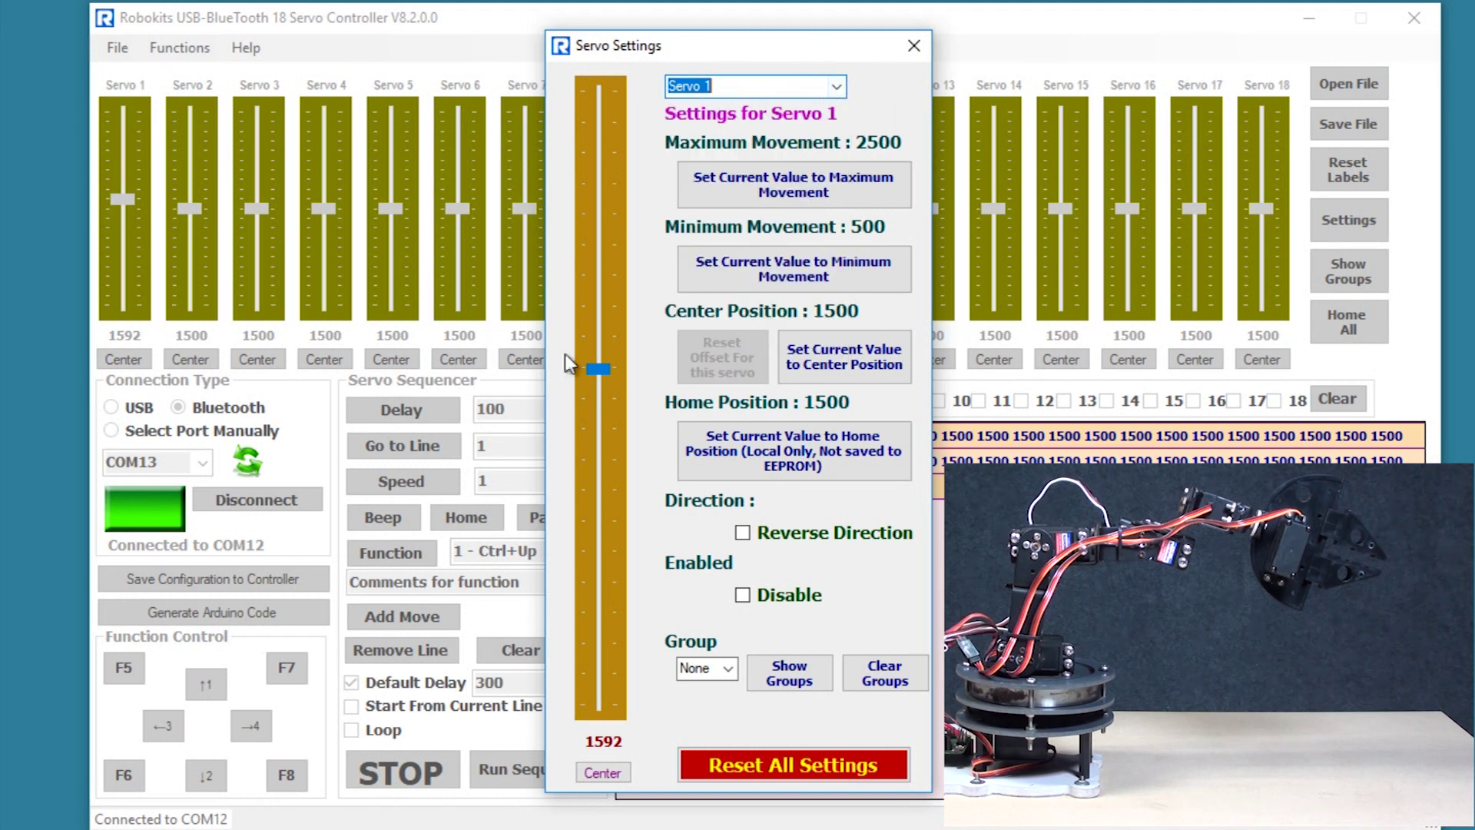
left_click_drag(598, 367, 604, 273)
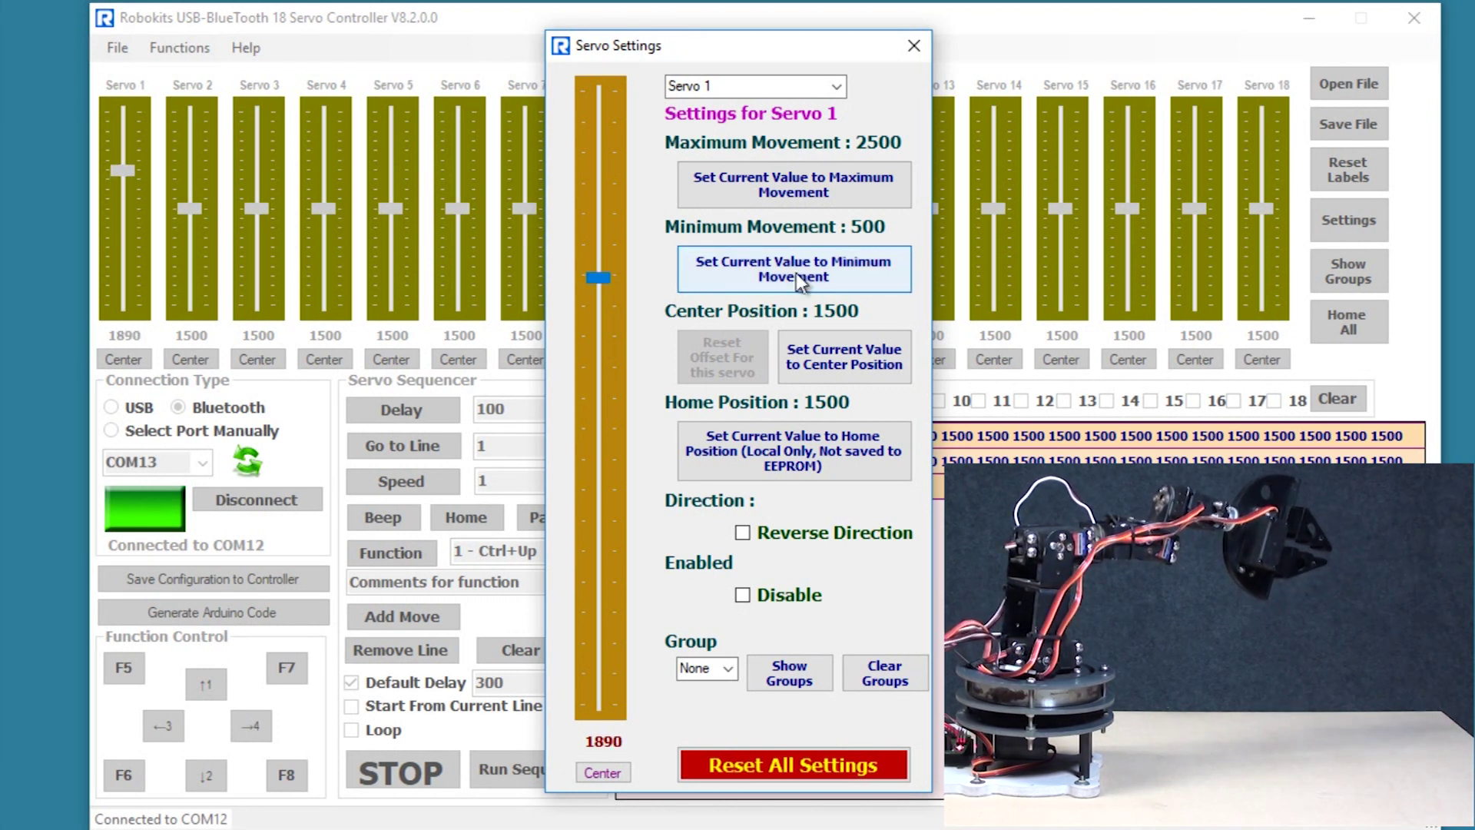
left_click(849, 358)
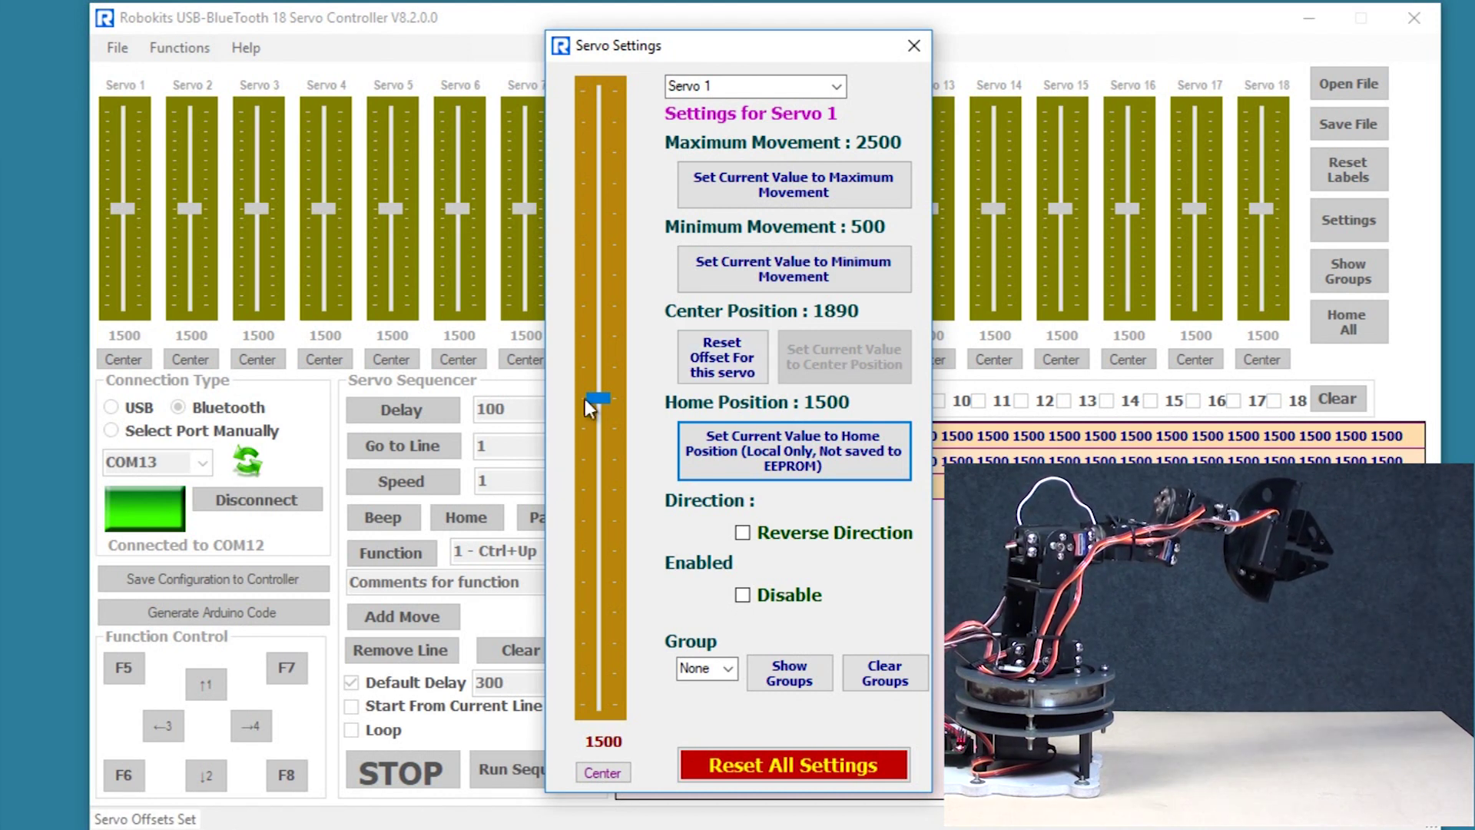
left_click(913, 45)
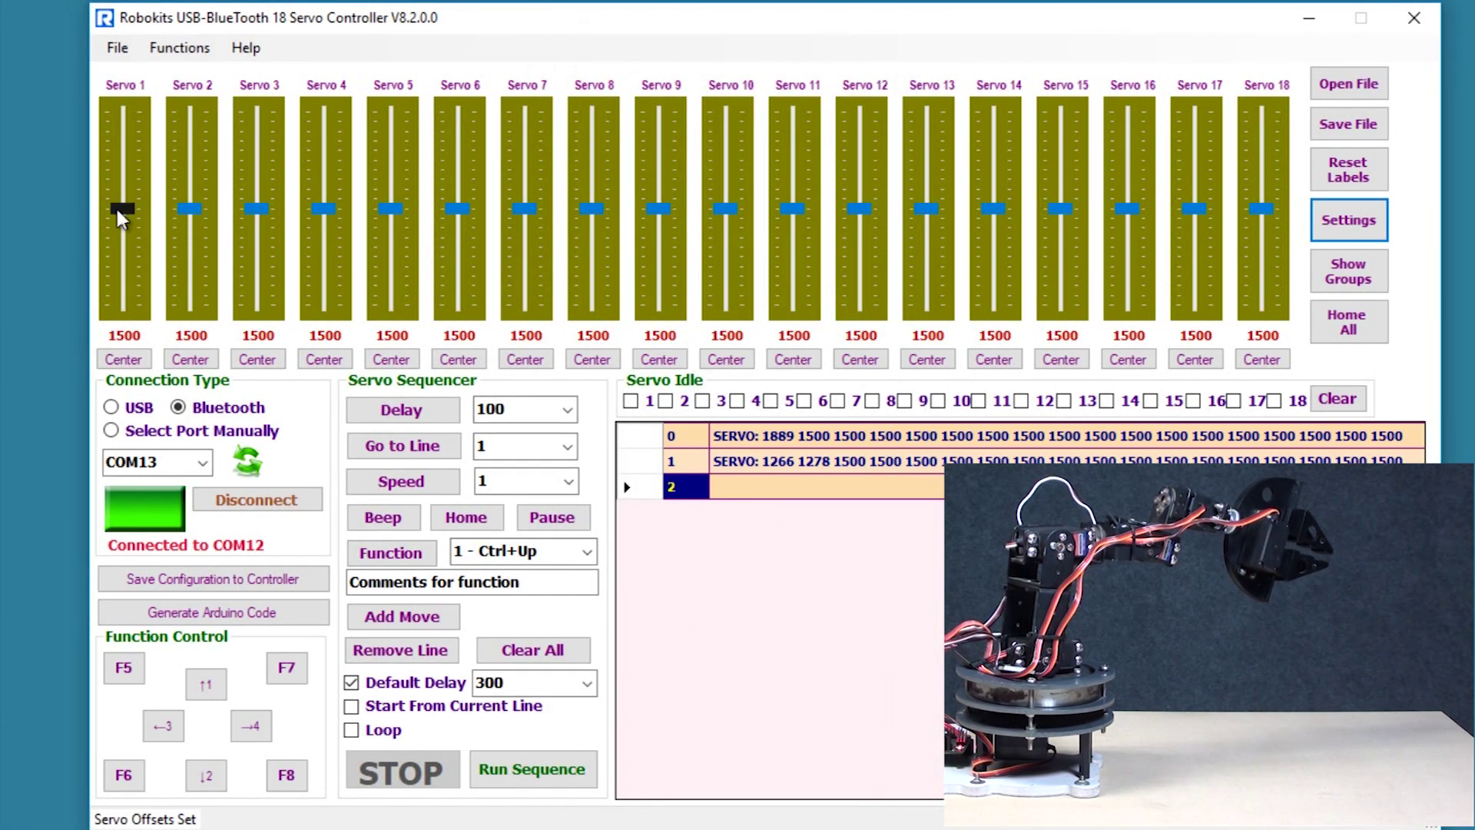
Add a third move to the sequence with Servo 1 at about 1003, and center Servo 1 again.
left_click_drag(118, 210, 126, 251)
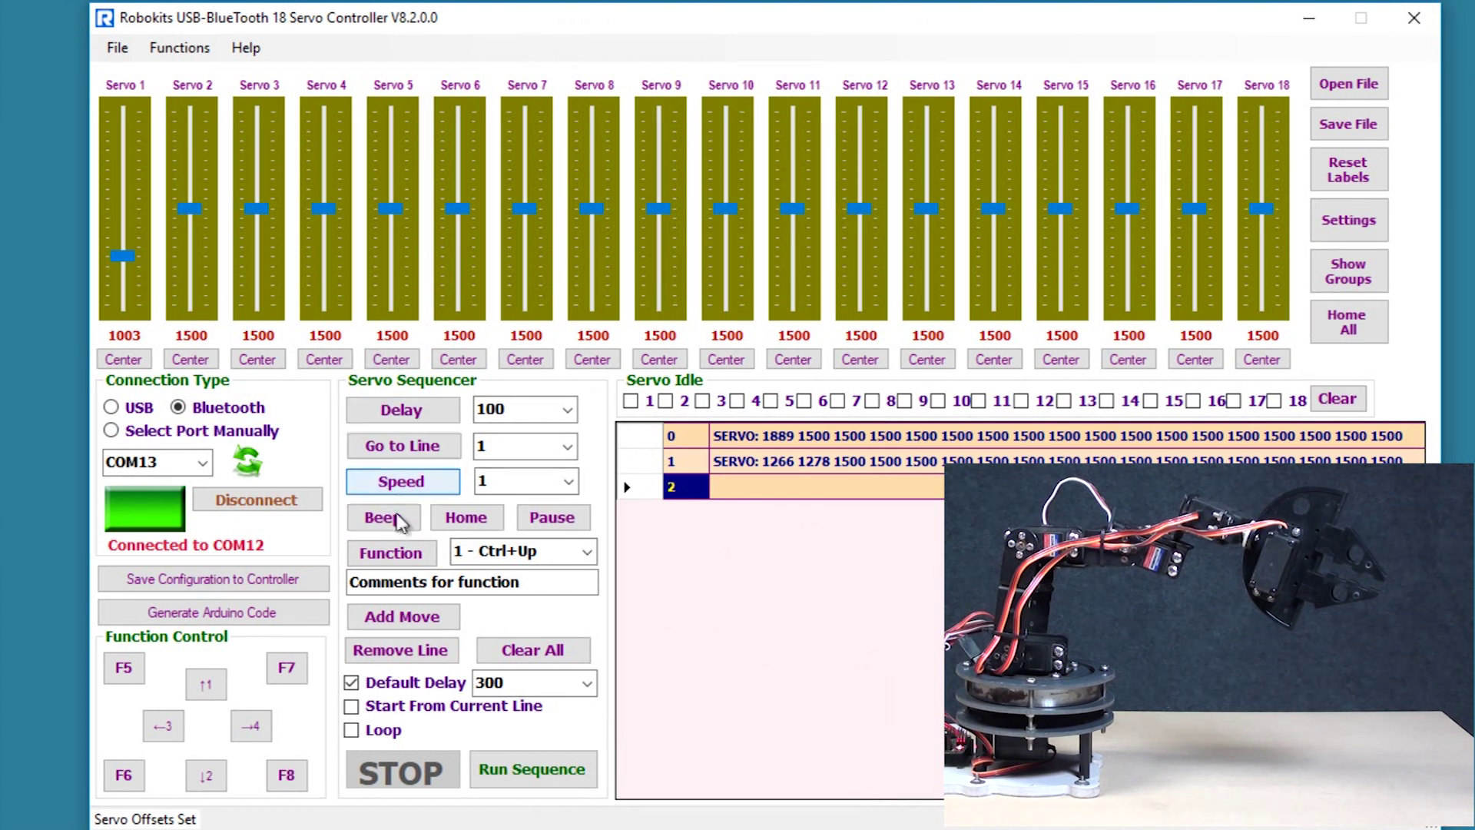
left_click(391, 616)
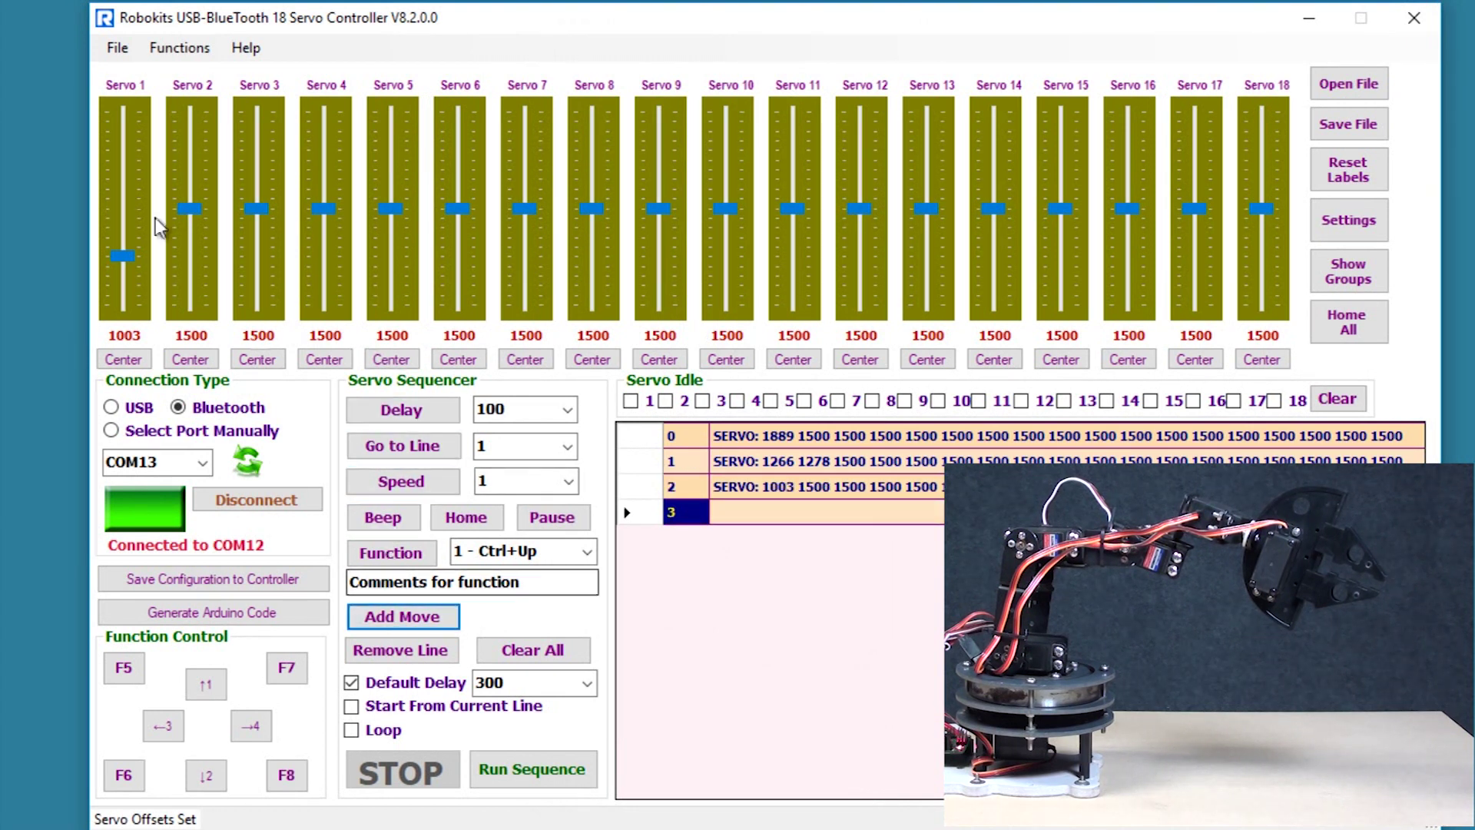
left_click(121, 364)
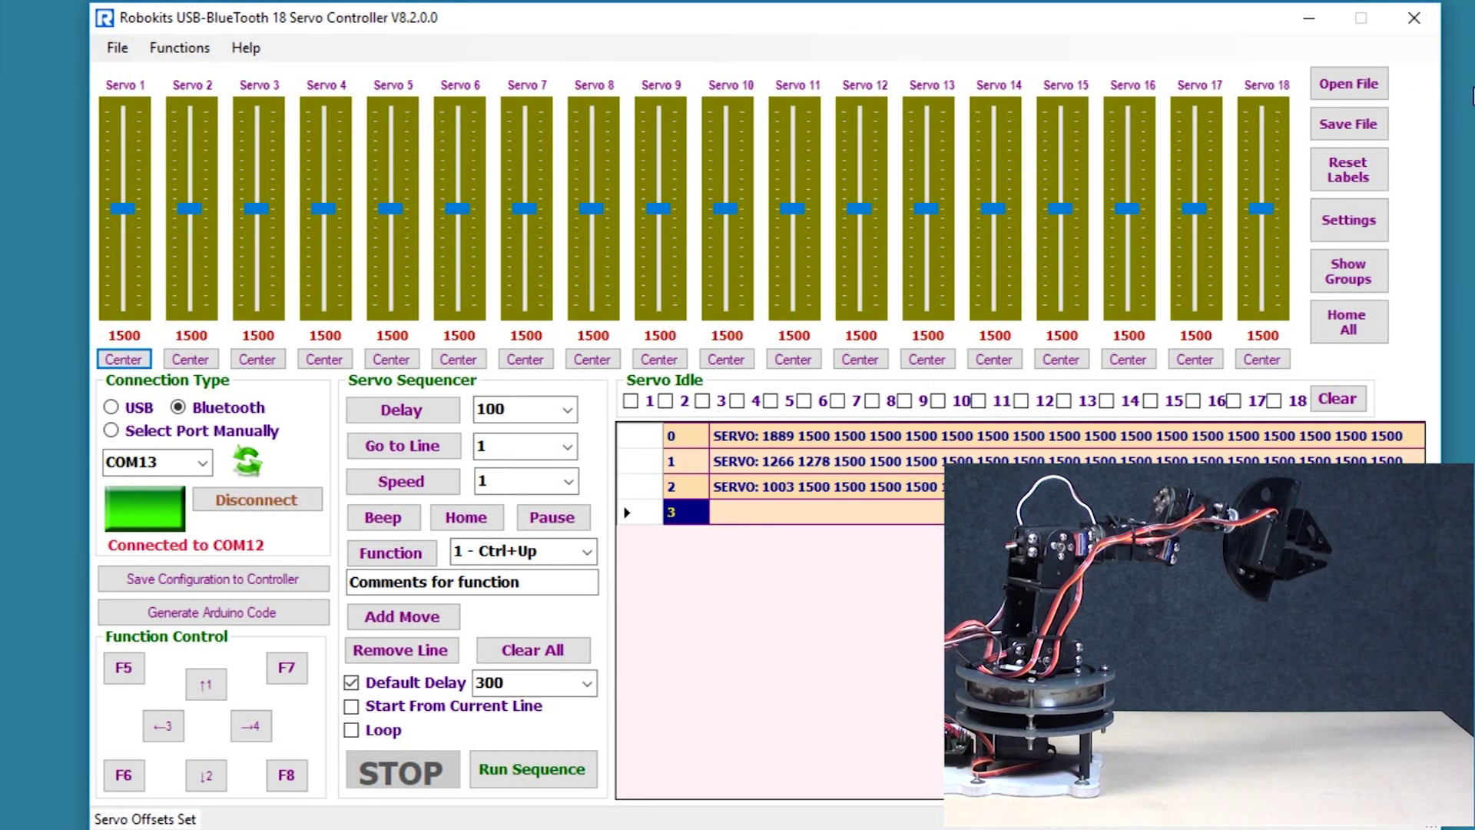
Reset Servo 1's offset in its settings and store about 1792 as its center position.
left_click(1352, 221)
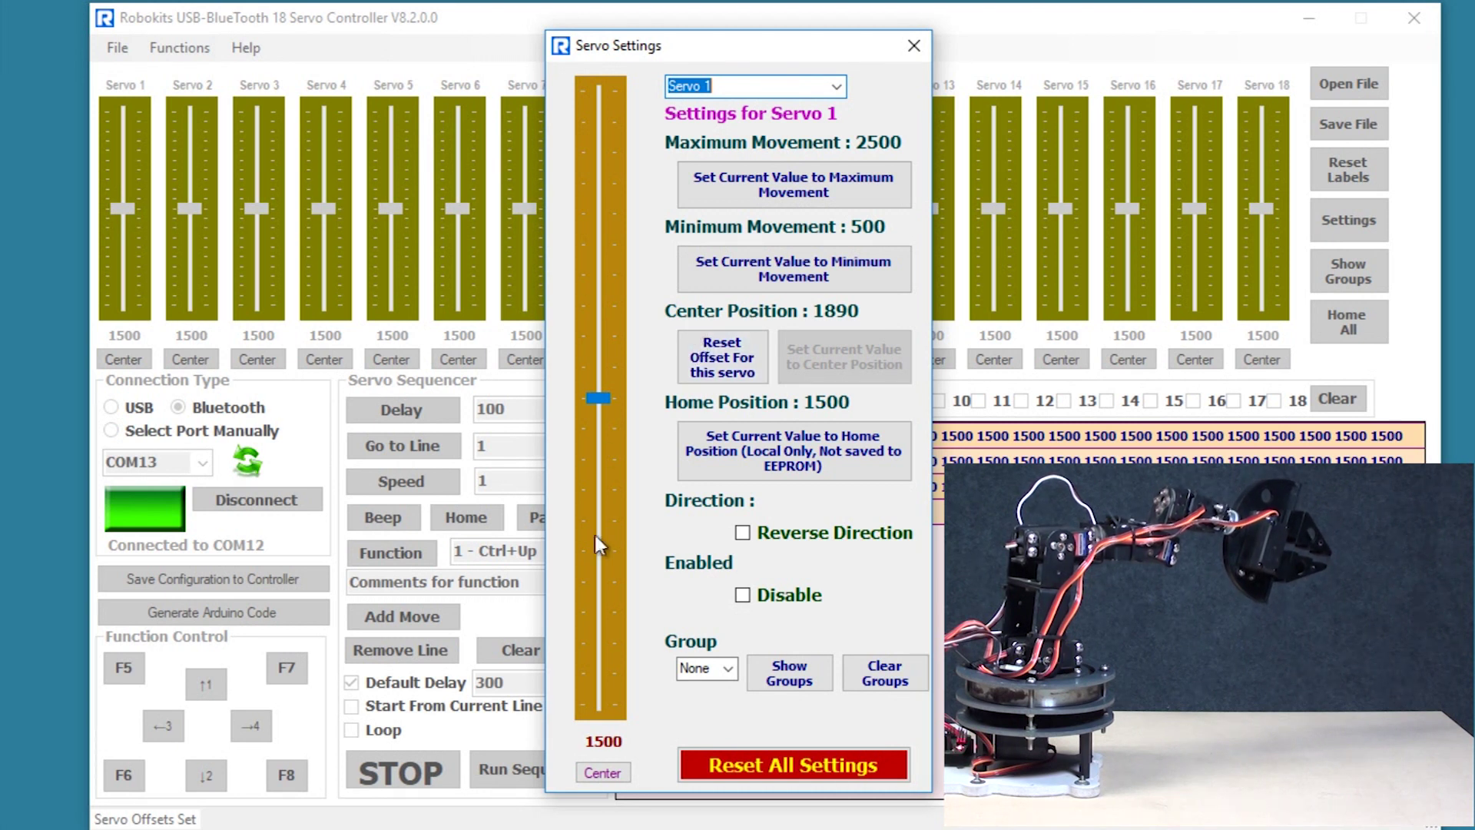
left_click(746, 366)
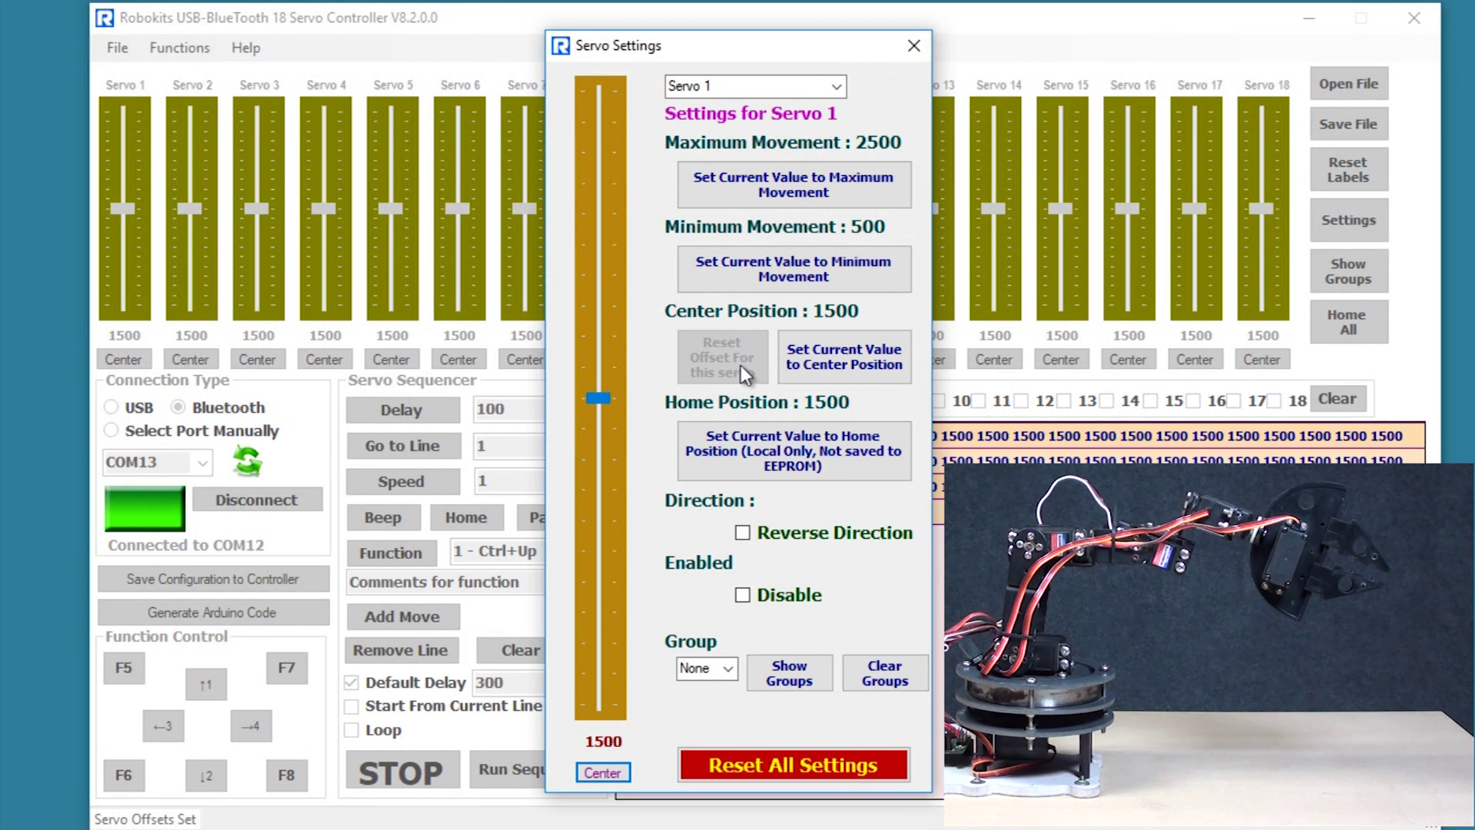
left_click_drag(599, 398, 592, 306)
left_click(843, 352)
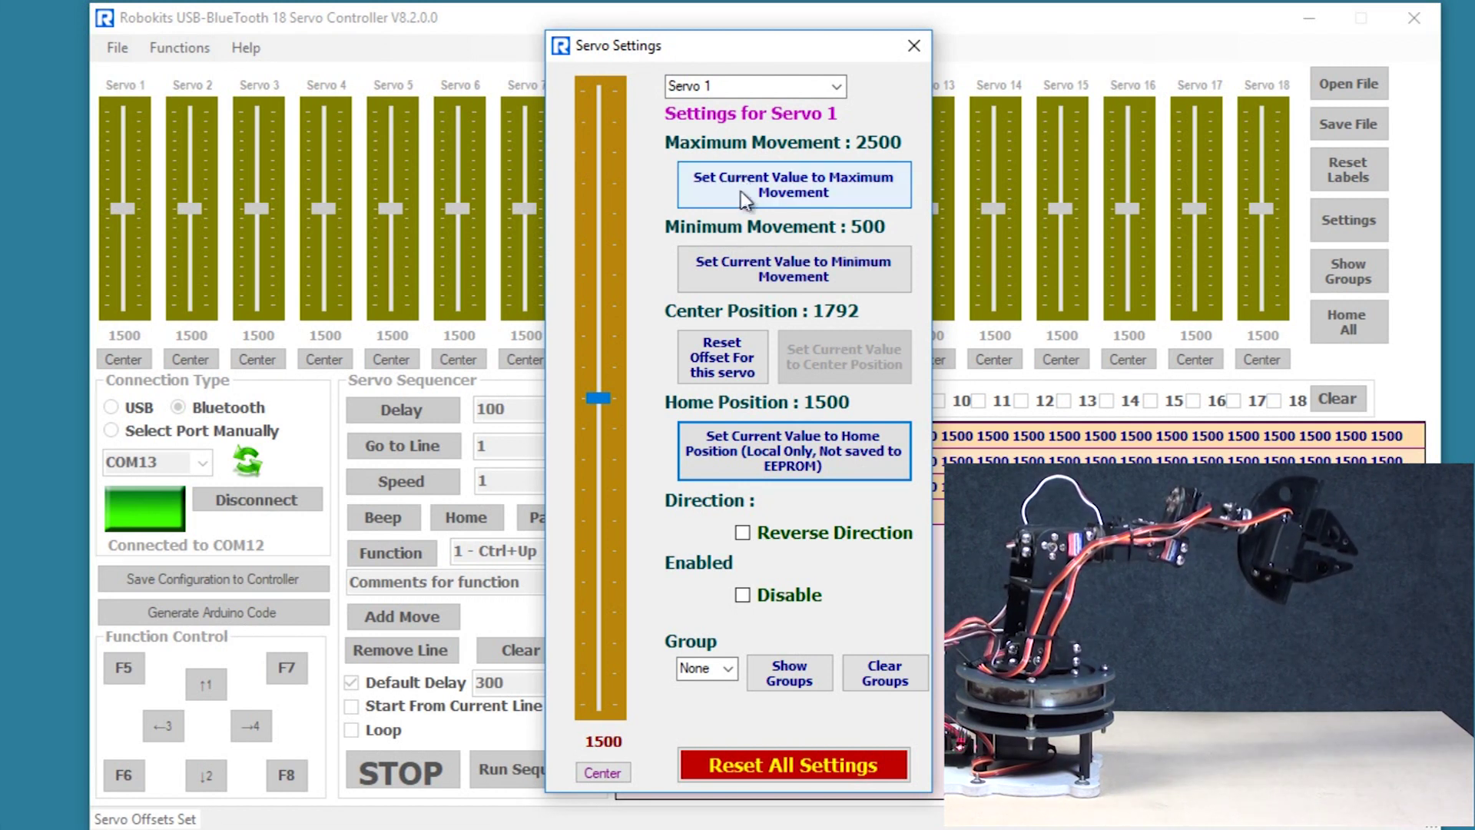
Limit Servo 1's travel by setting its maximum movement to 1841 and its minimum movement to 1159.
left_click_drag(601, 400, 604, 292)
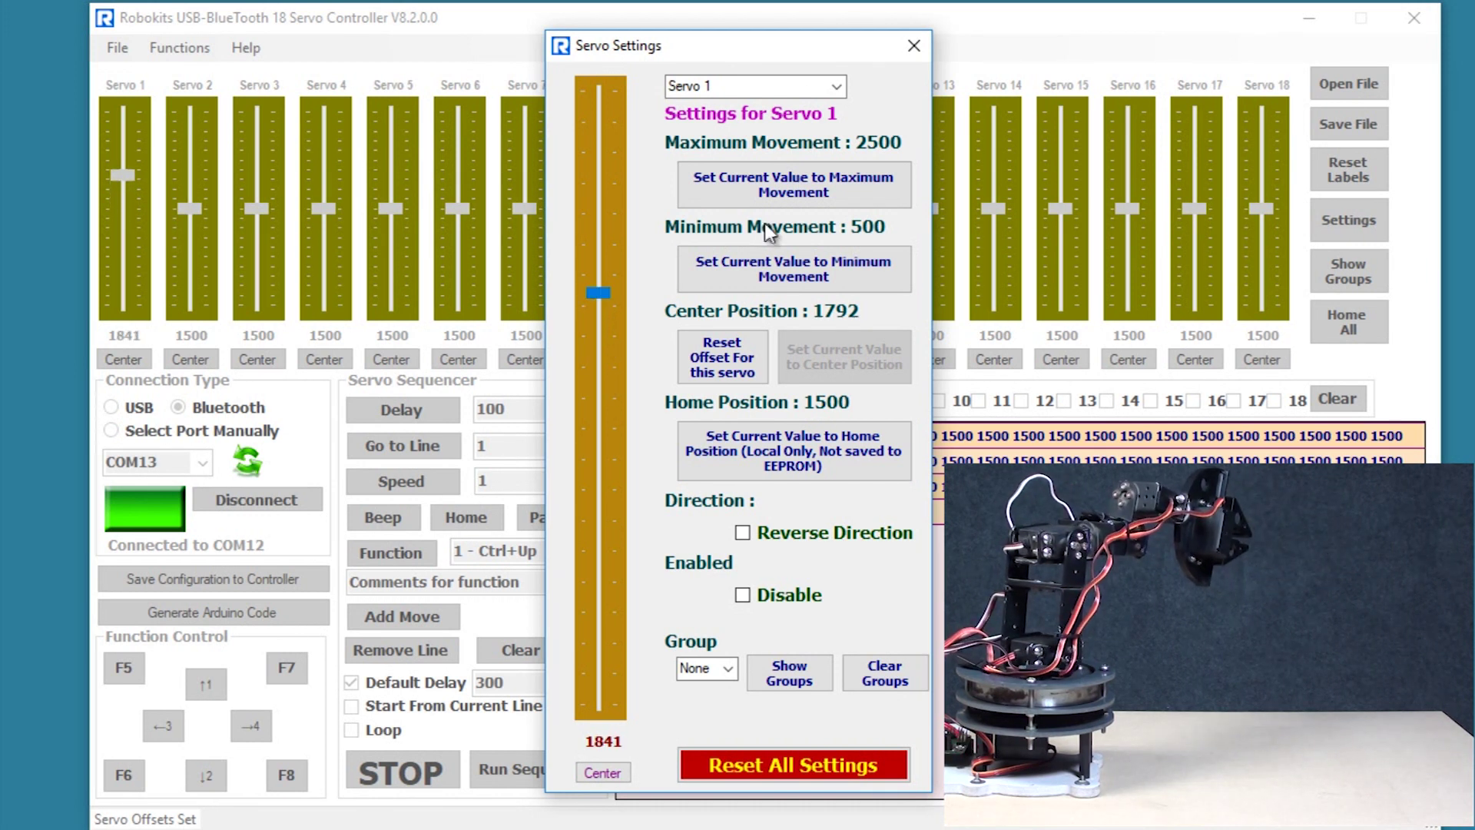
left_click(791, 178)
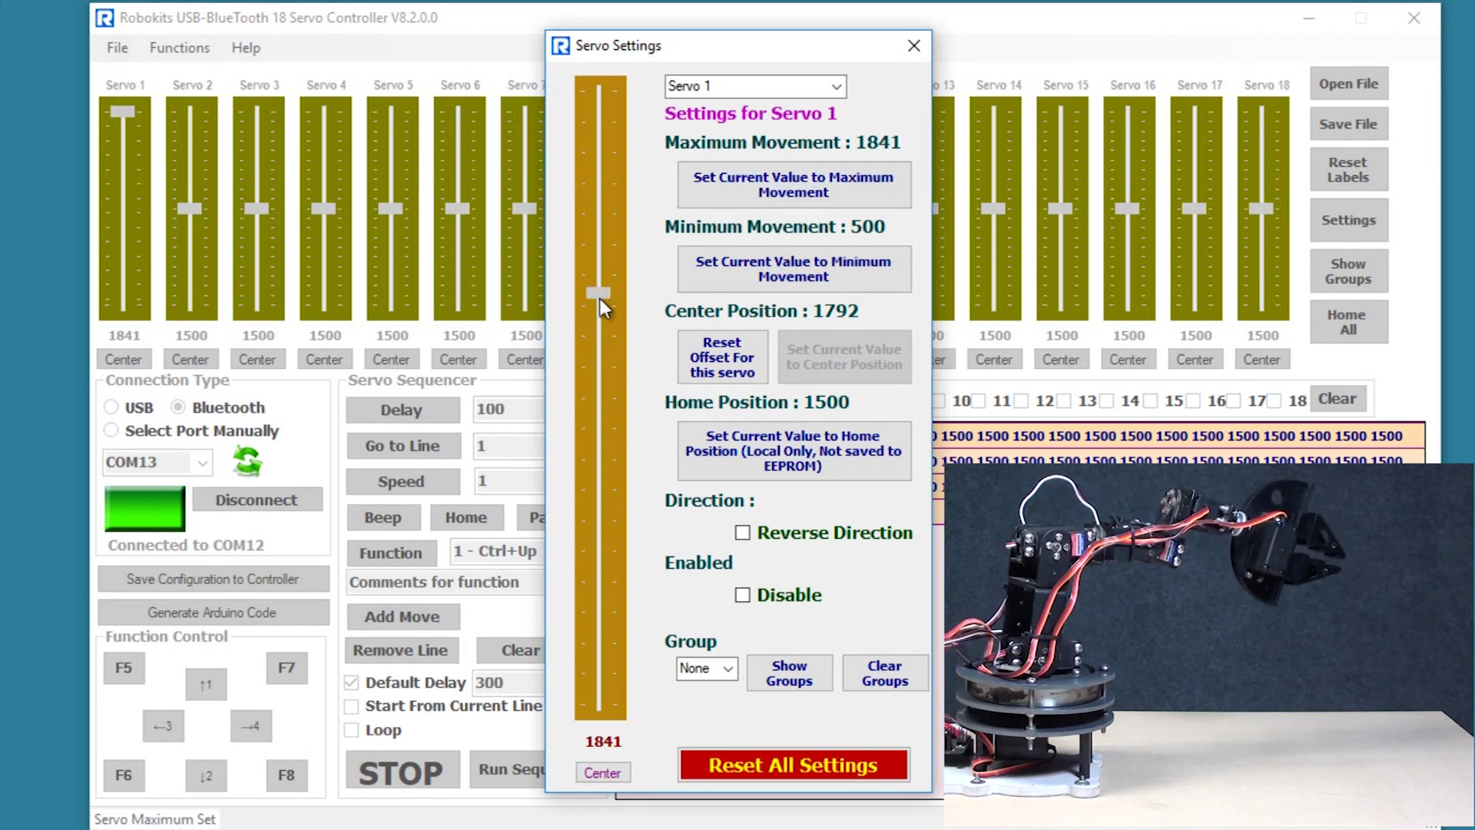
left_click_drag(600, 298, 605, 503)
left_click(774, 262)
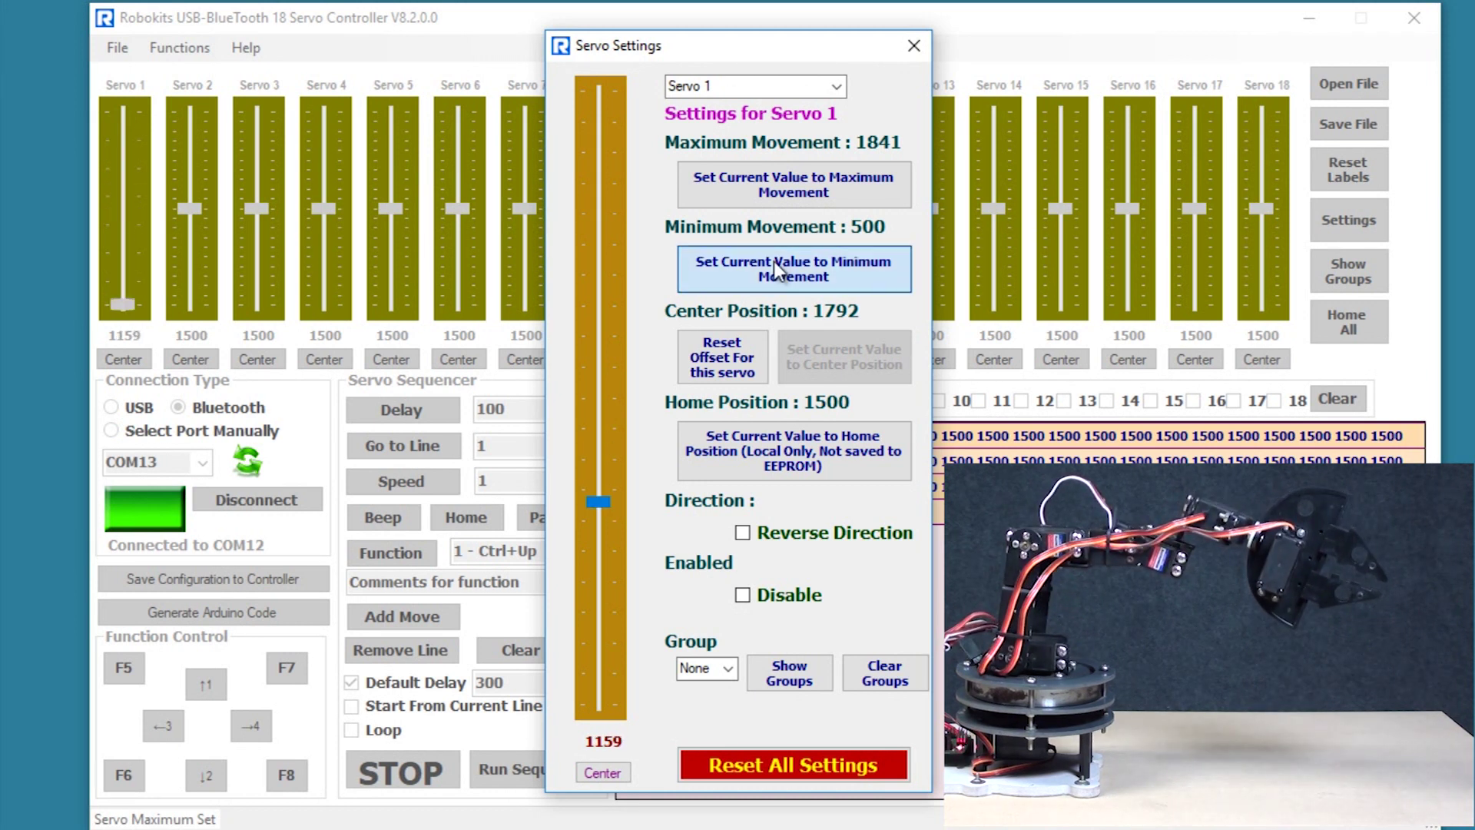
left_click(776, 269)
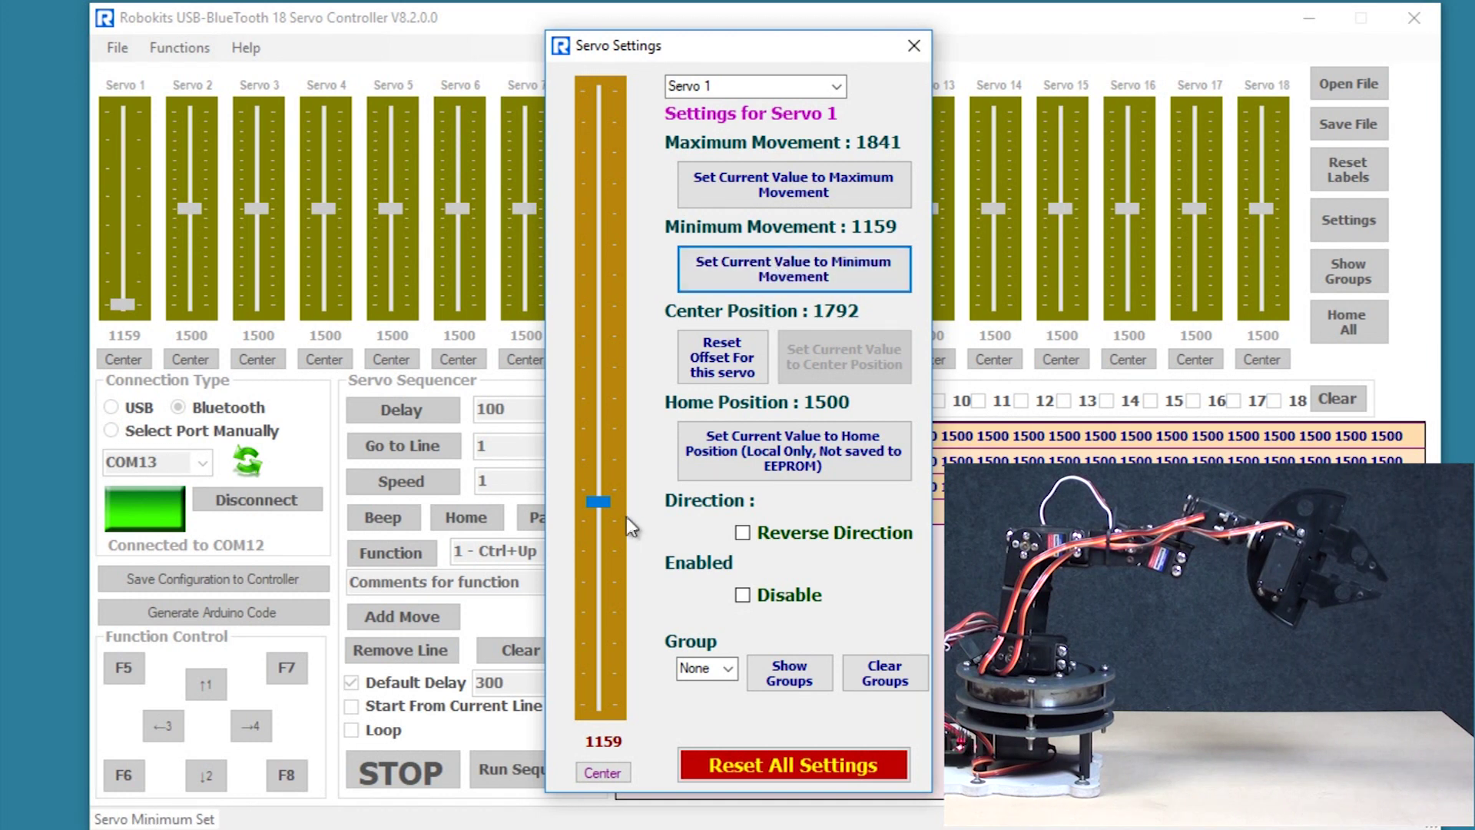
left_click(913, 46)
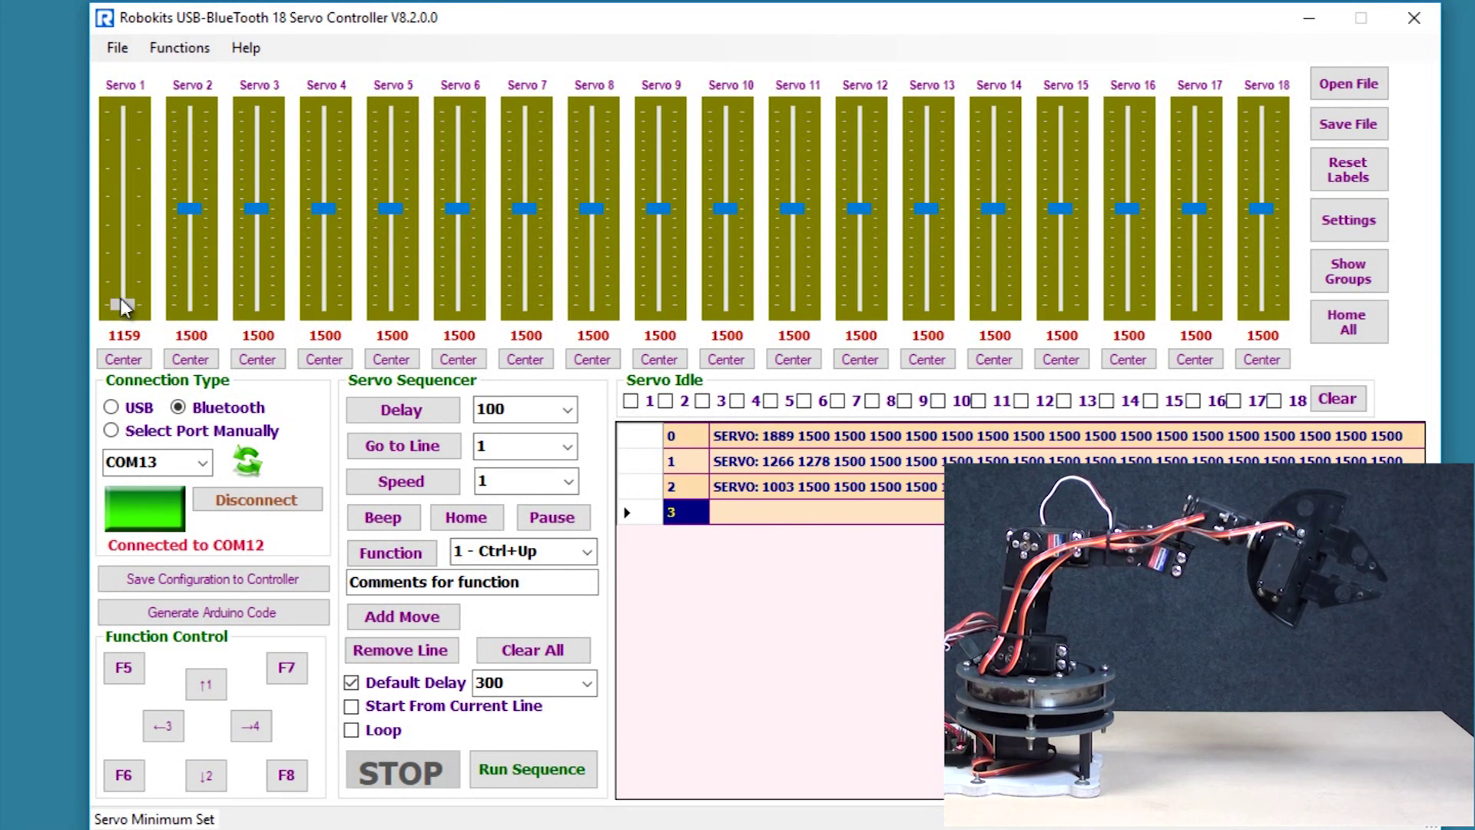
Sweep Servo 1 up and down through its whole range to test the movement limits on the arm.
left_click_drag(122, 307, 137, 78)
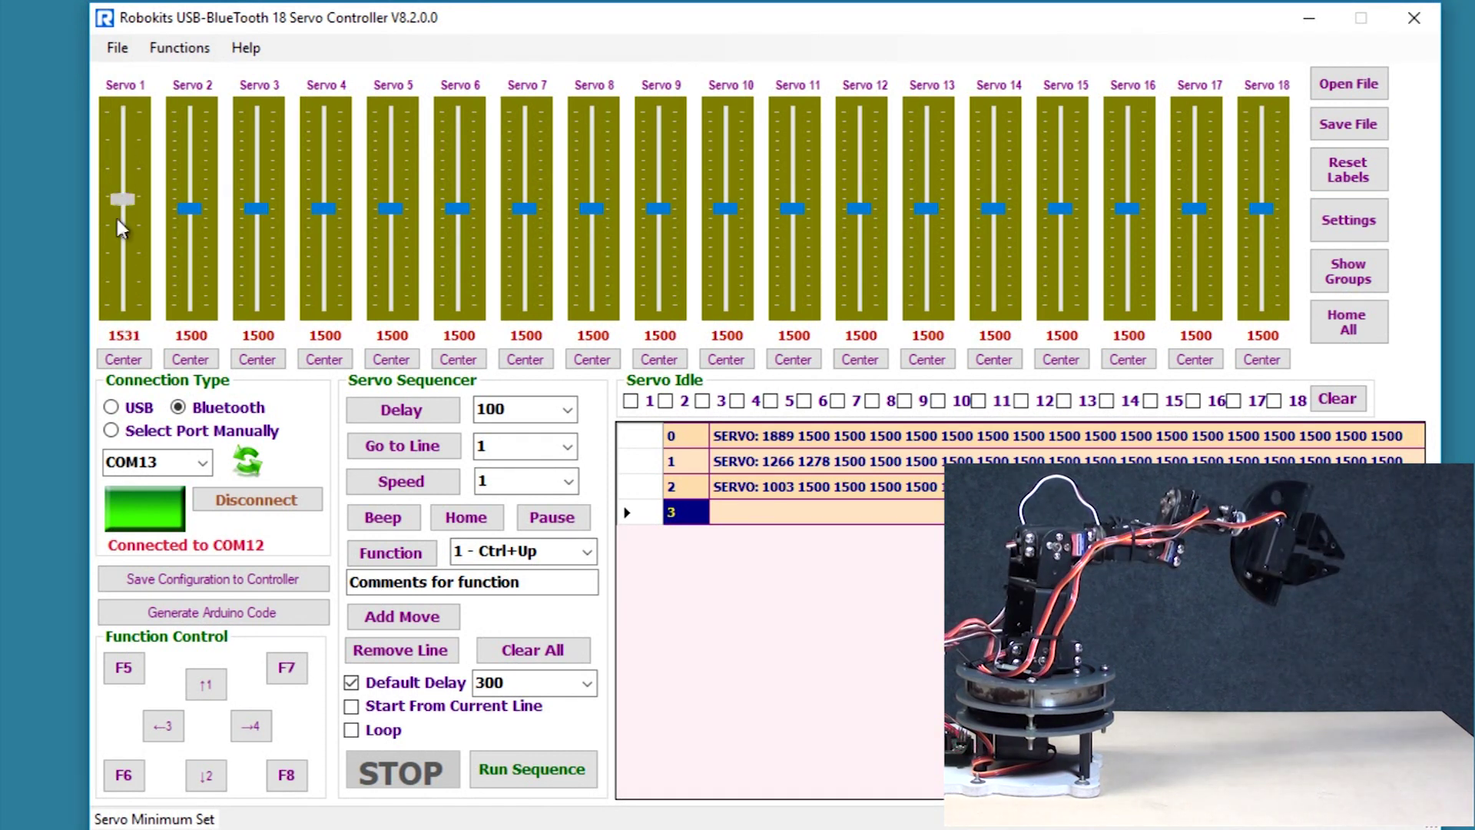
left_click_drag(120, 224, 149, 80)
left_click_drag(127, 170, 131, 118)
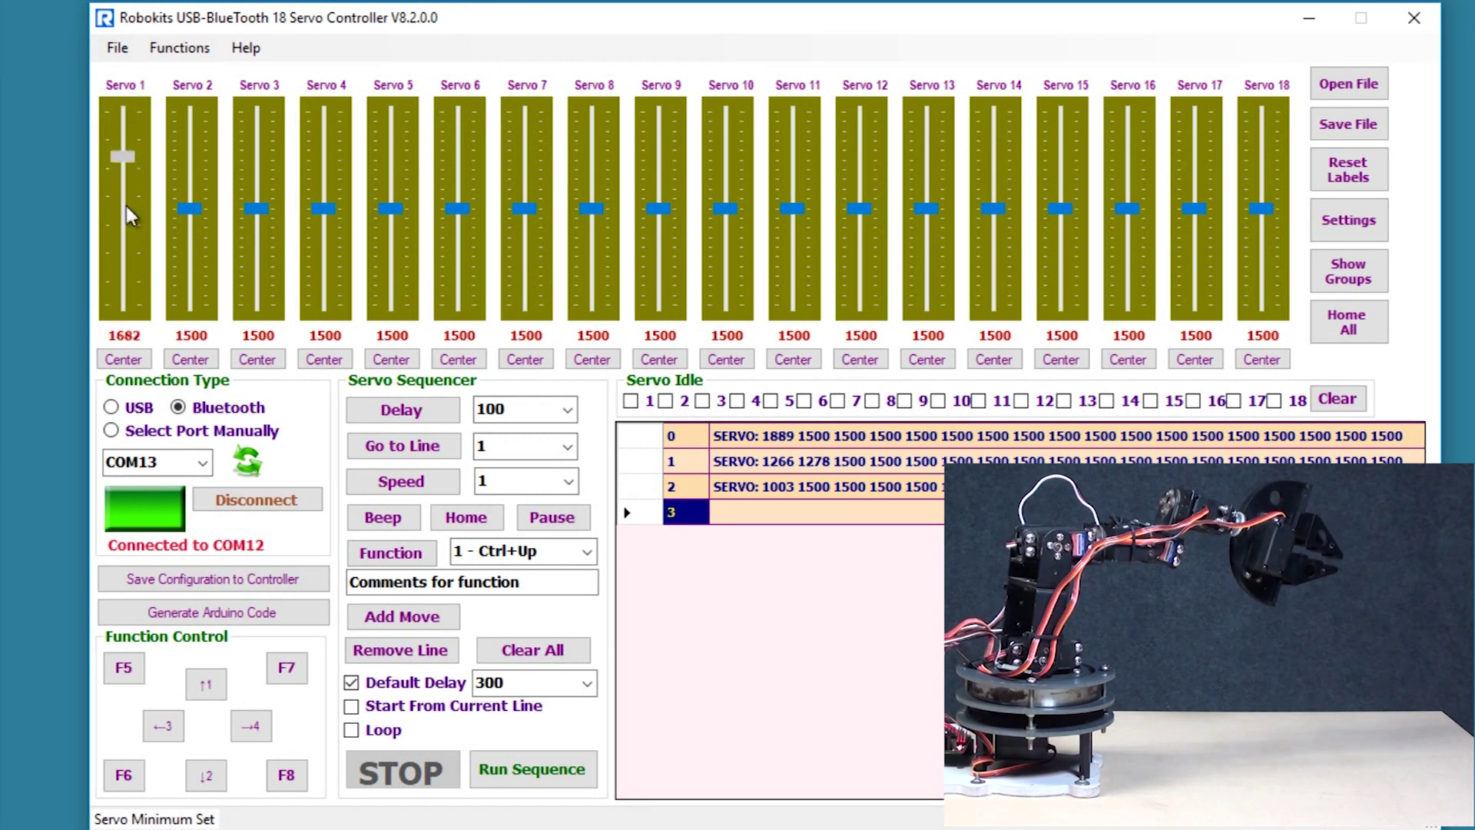
left_click_drag(126, 206, 123, 306)
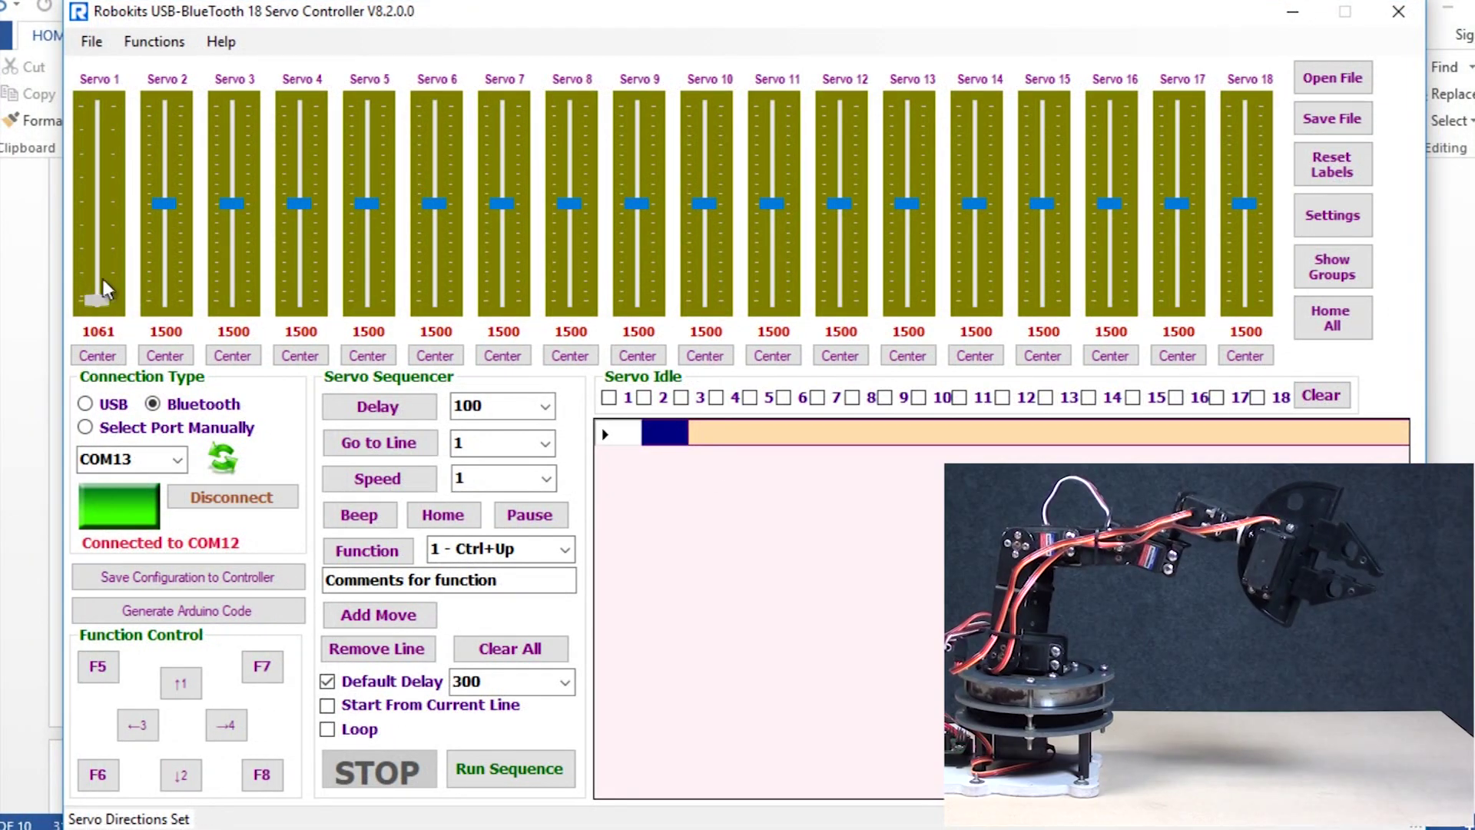
Move Servo 1 to about 1453 and enable Reverse Direction in its settings.
left_click_drag(103, 279, 98, 206)
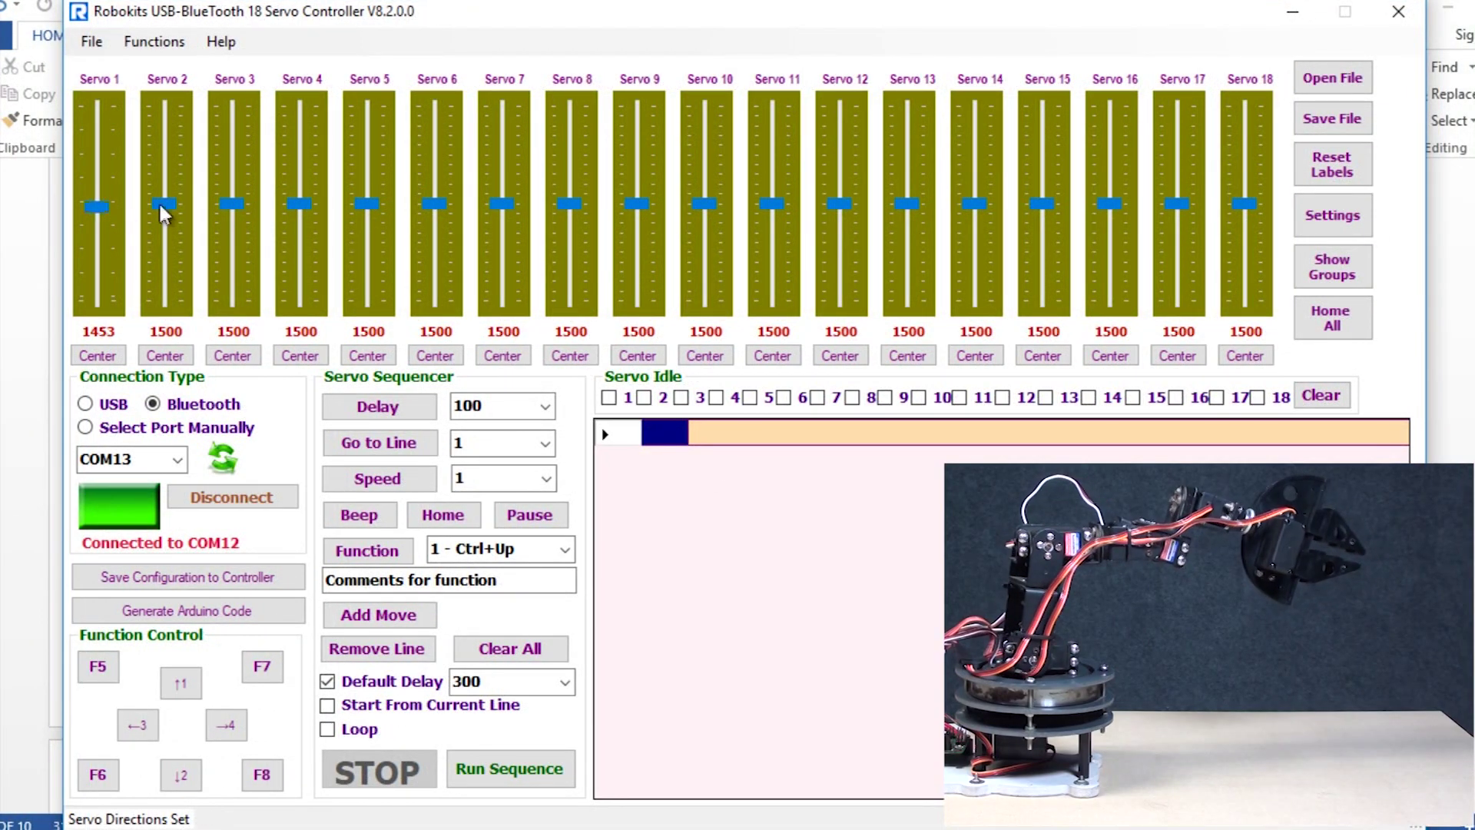
left_click(1355, 209)
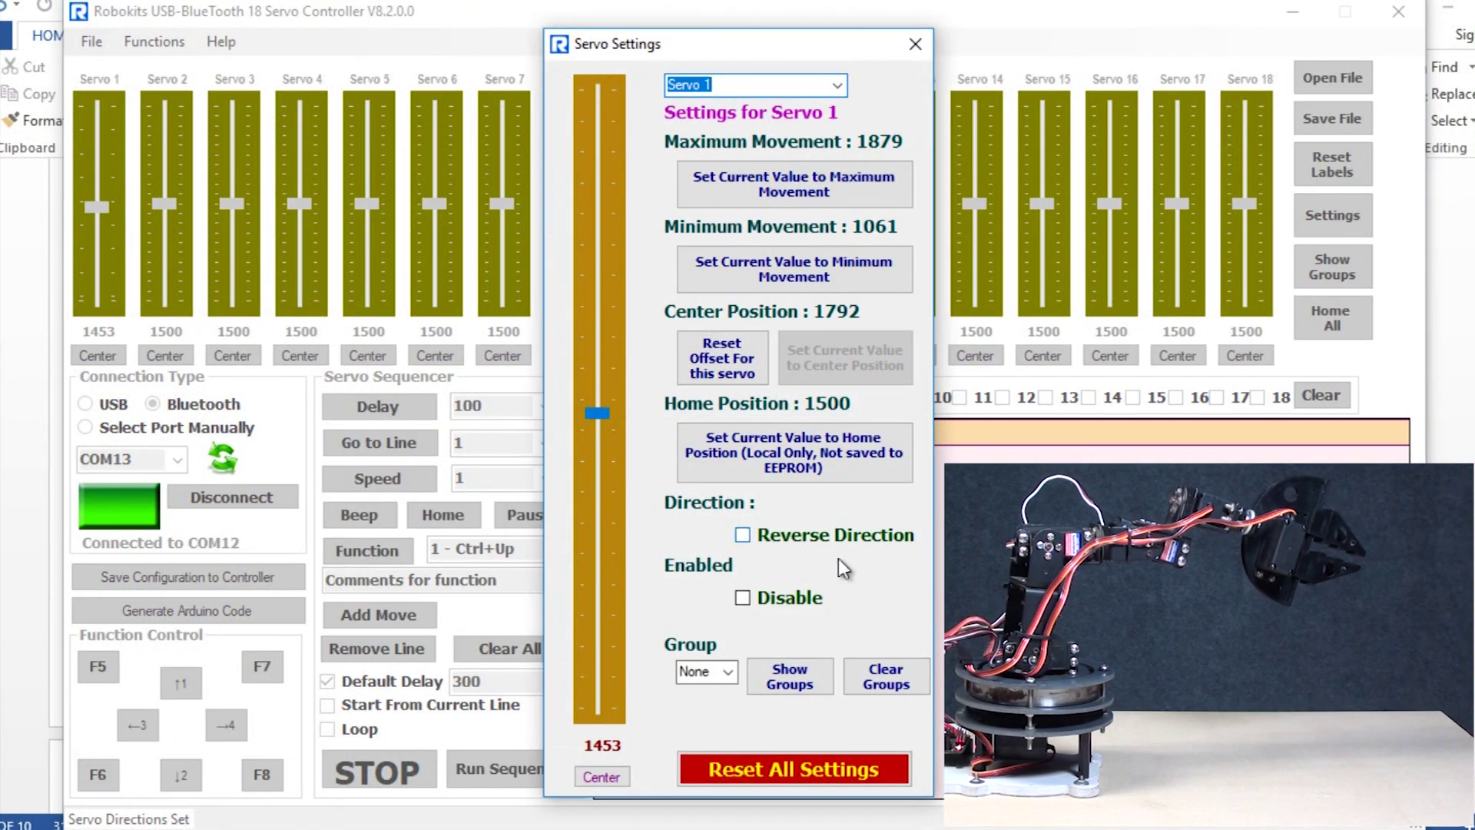
left_click(742, 535)
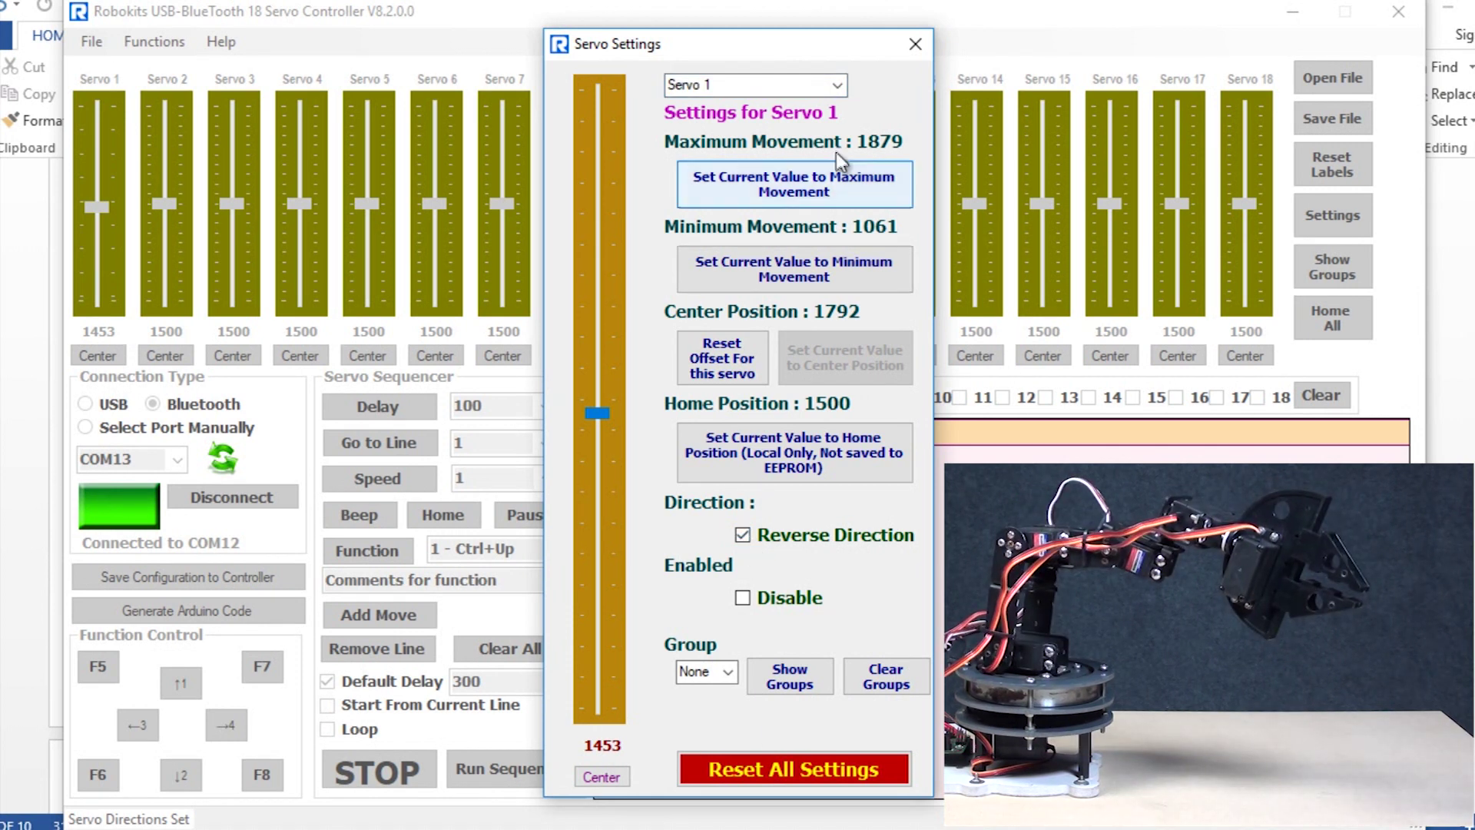
left_click(915, 44)
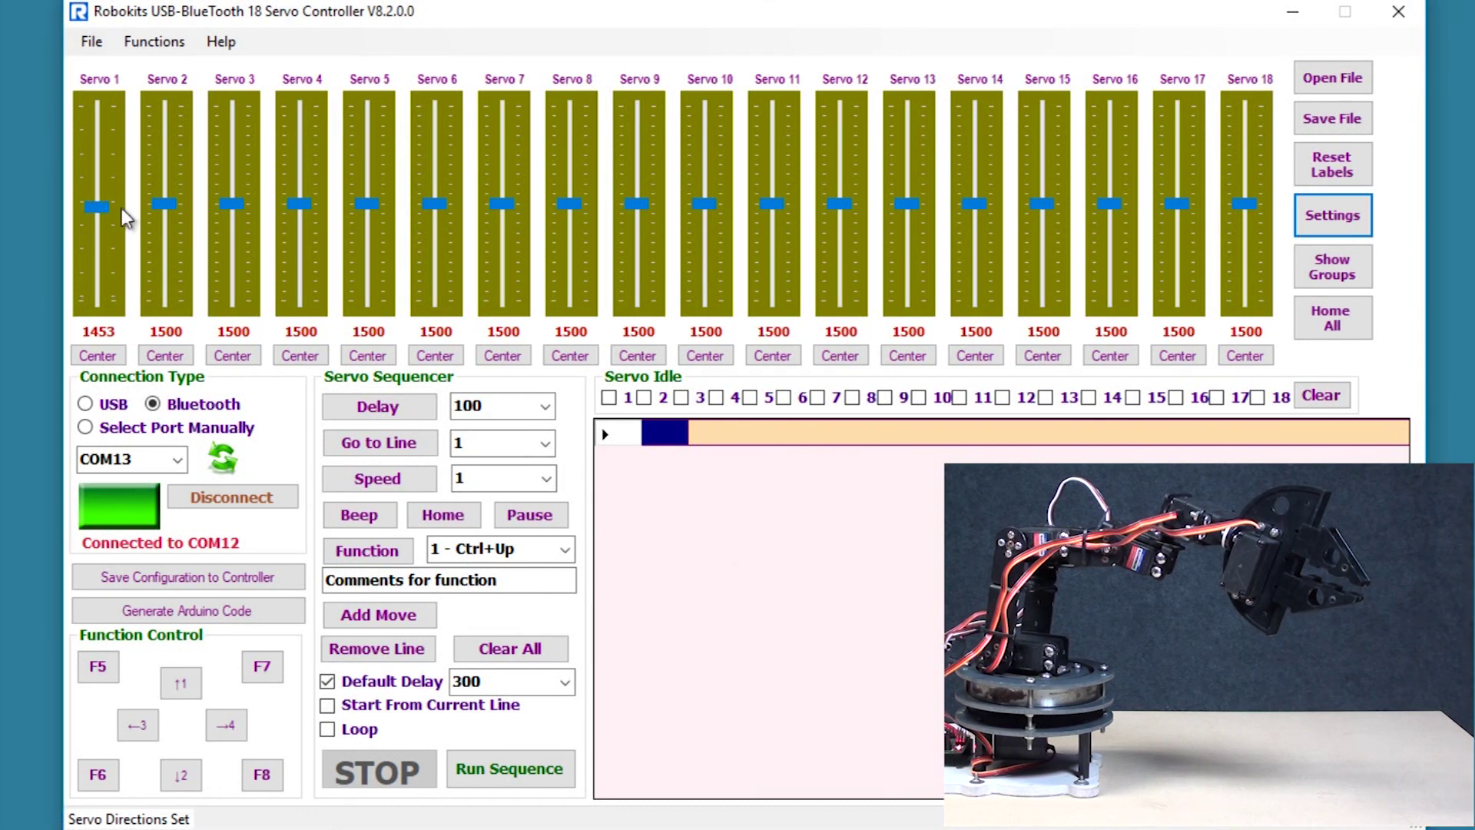
Raise Servo 1 to about 1845 and turn off Reverse Direction in its settings.
left_click_drag(104, 211, 96, 110)
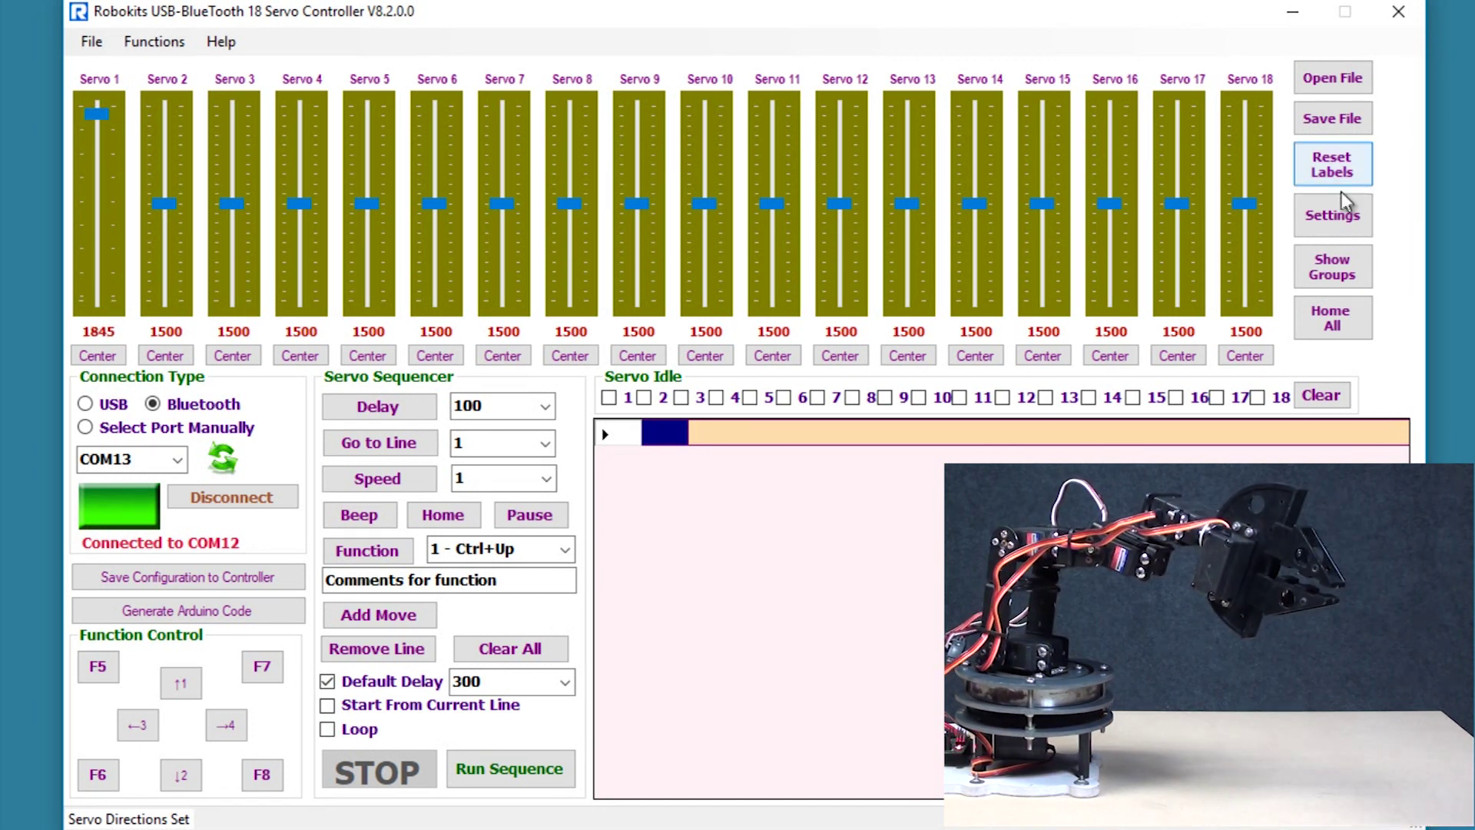
left_click(1341, 218)
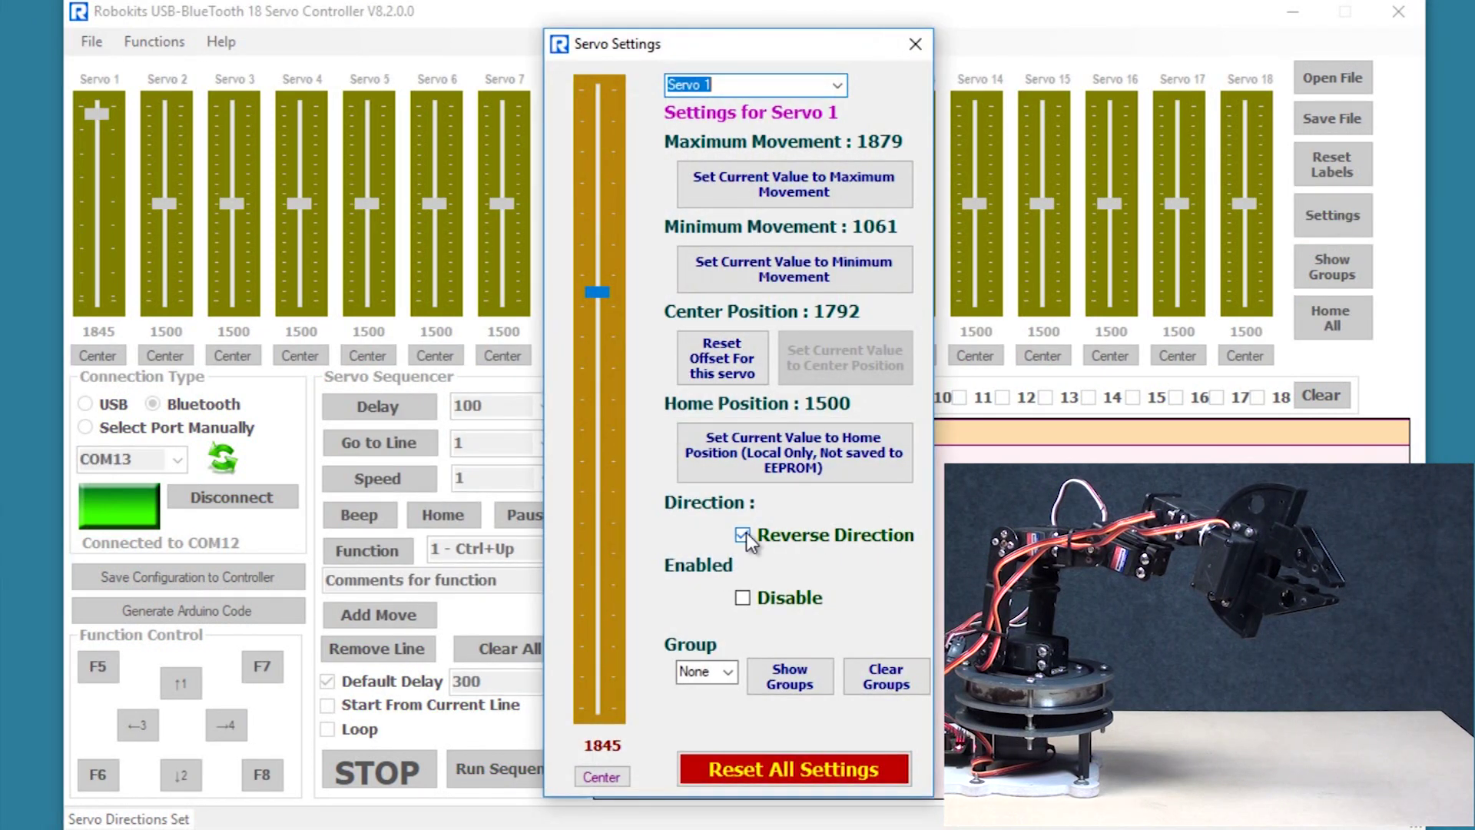
left_click(742, 536)
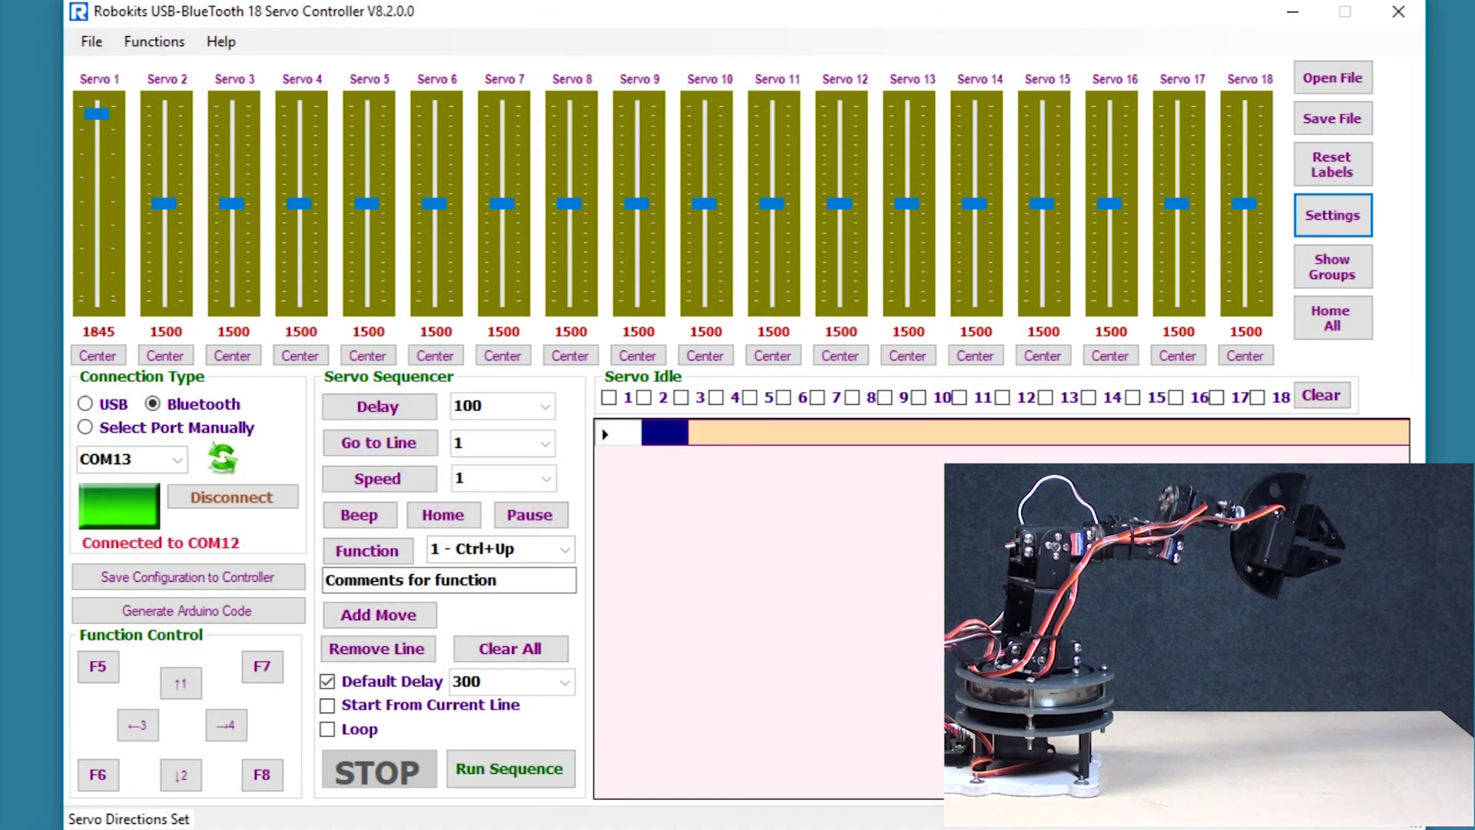
Lower Servo 1 to about 1482 and assign it to group 1 in its settings.
left_click_drag(95, 123, 99, 201)
left_click(1333, 215)
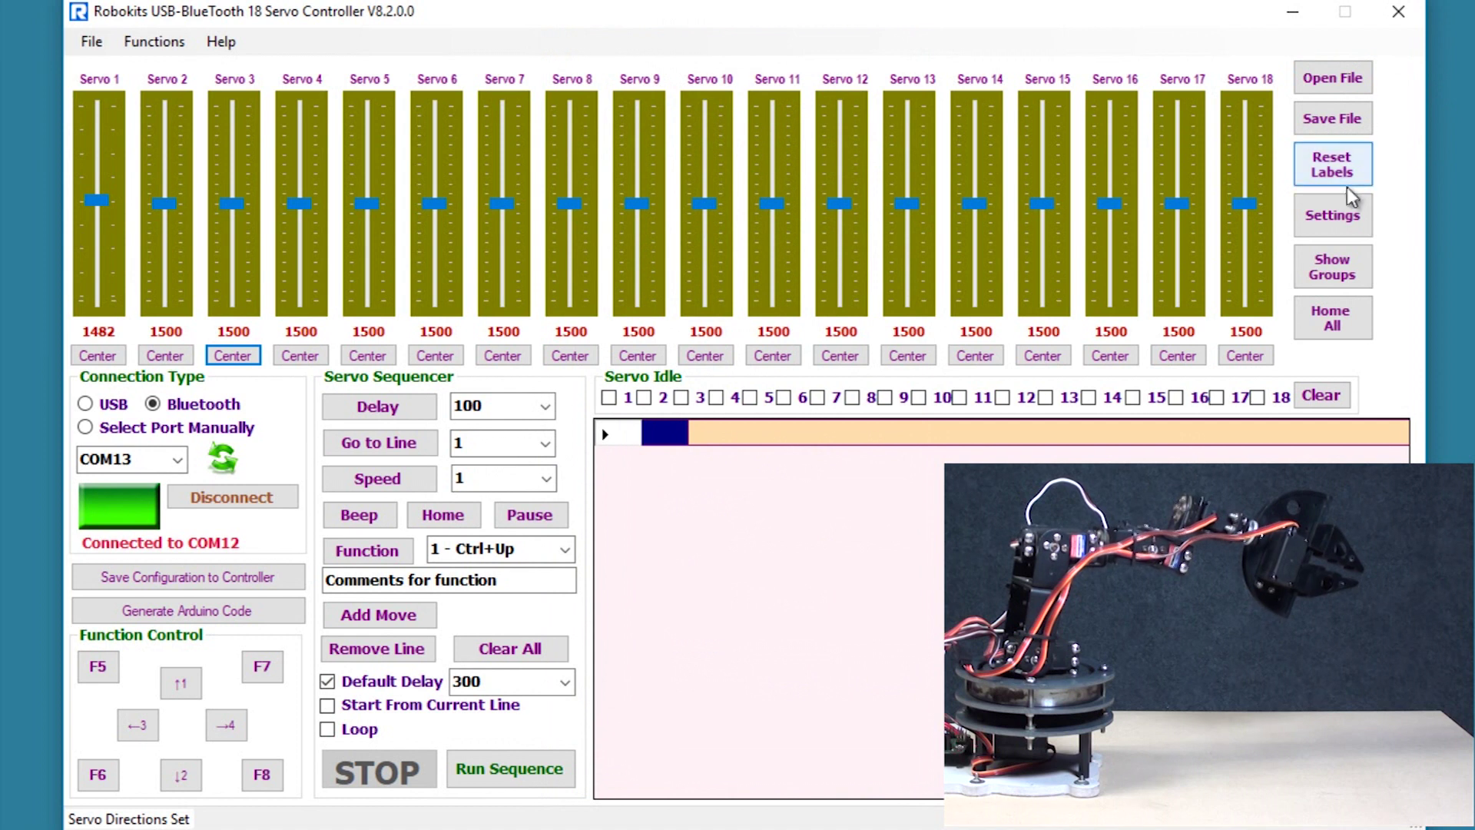
left_click(1340, 223)
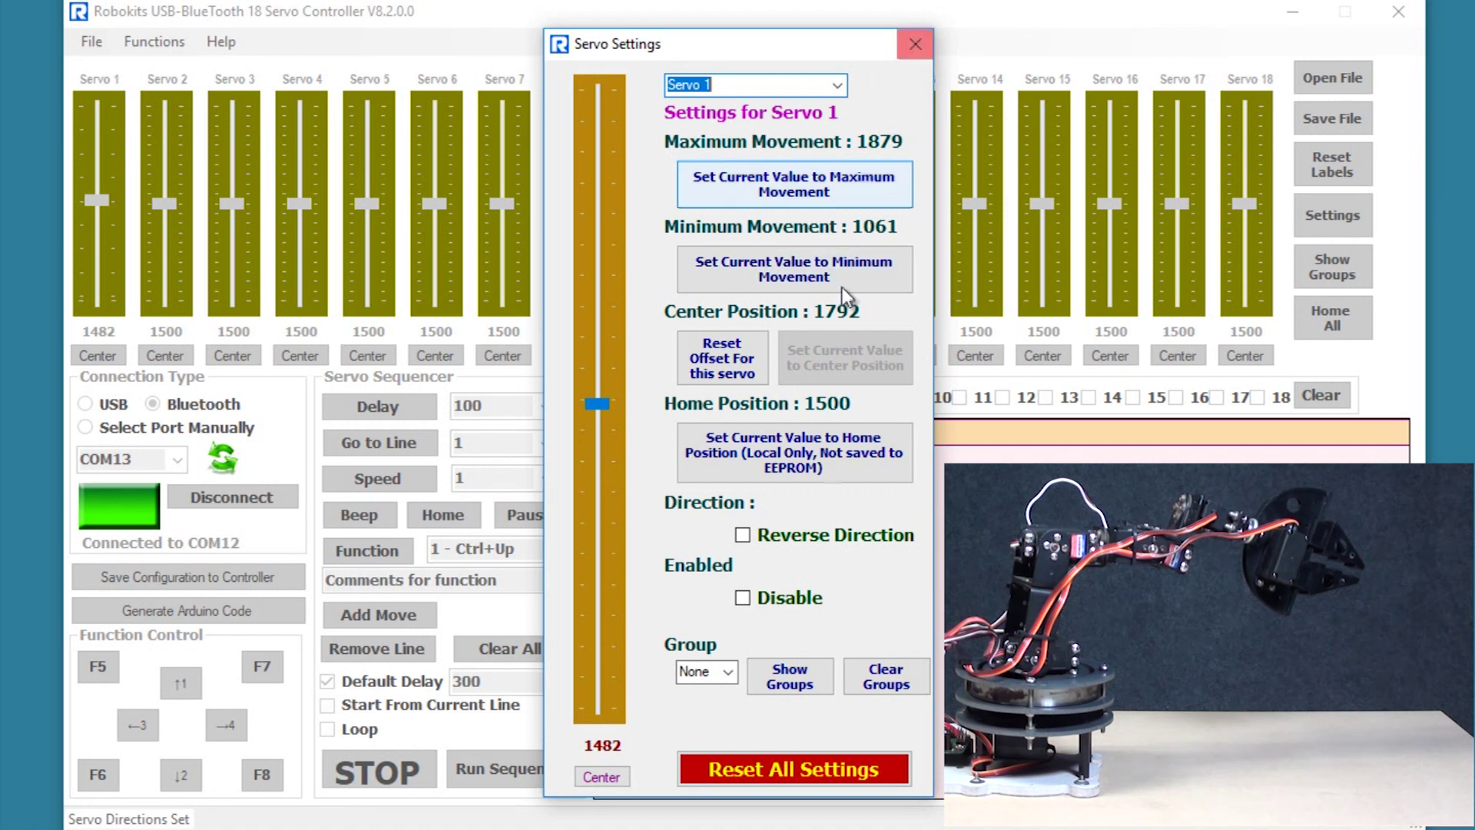
left_click(729, 673)
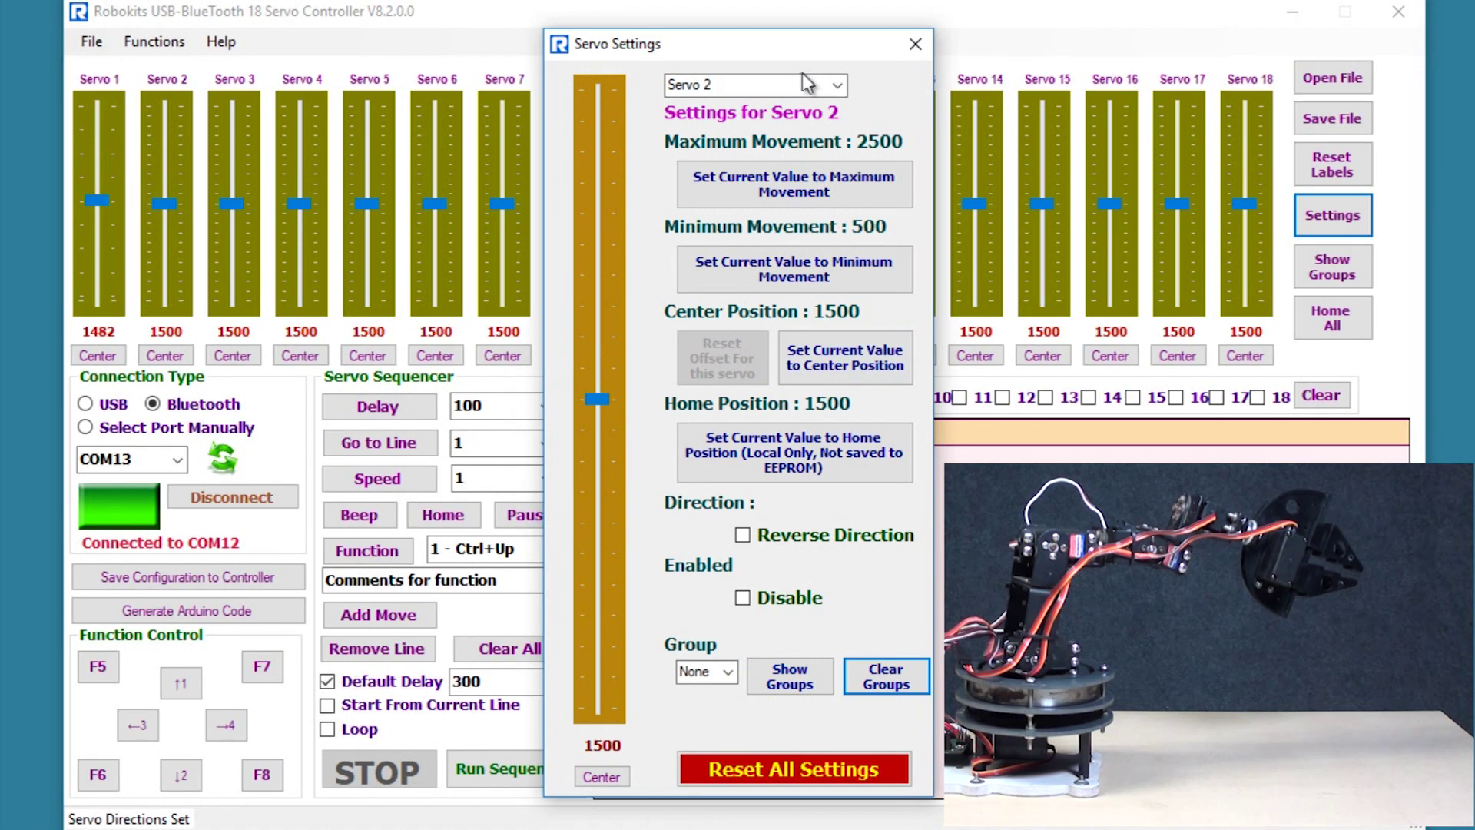
left_click(836, 91)
left_click(778, 106)
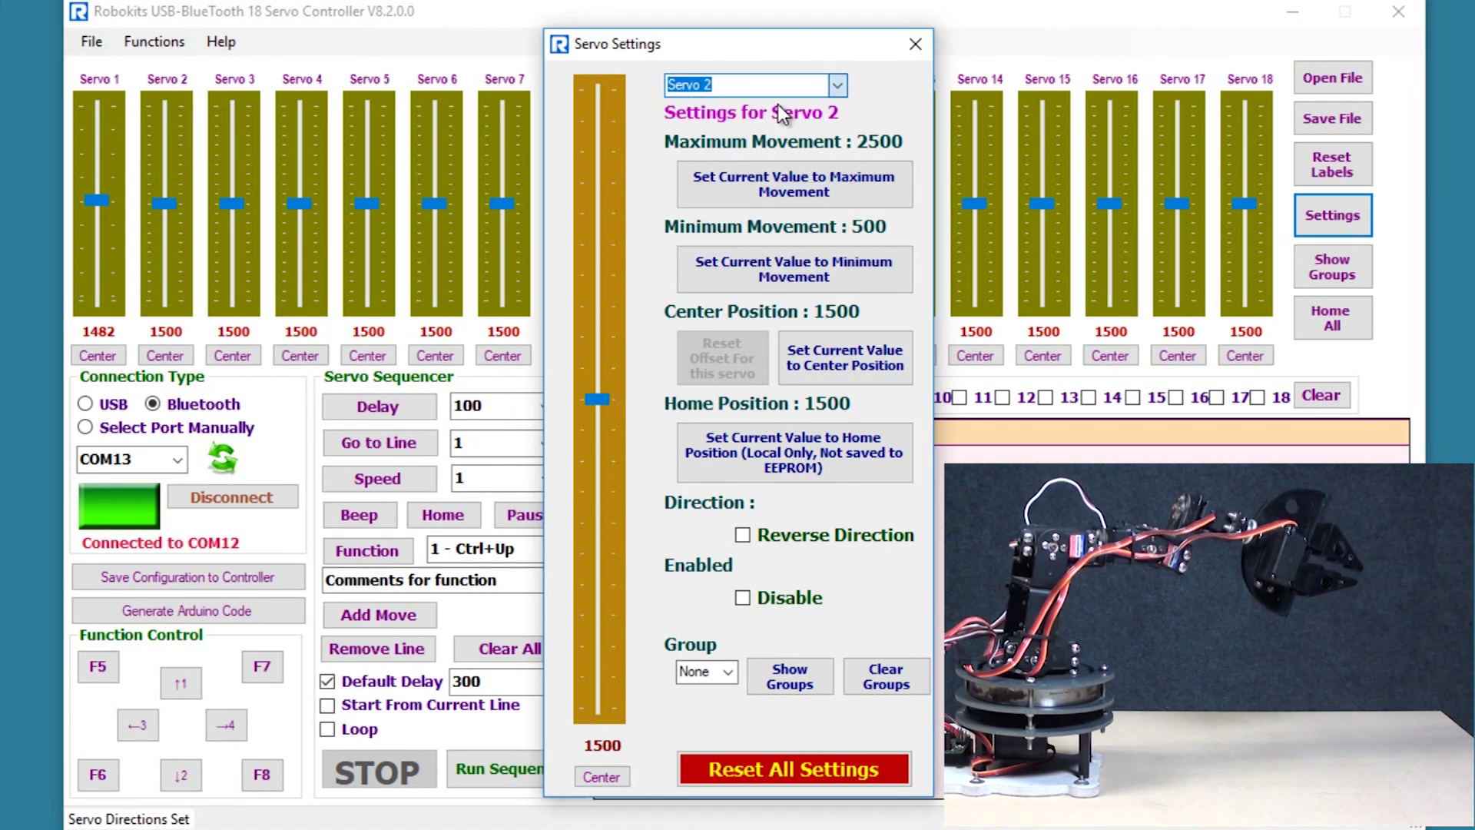
left_click(725, 674)
left_click(716, 708)
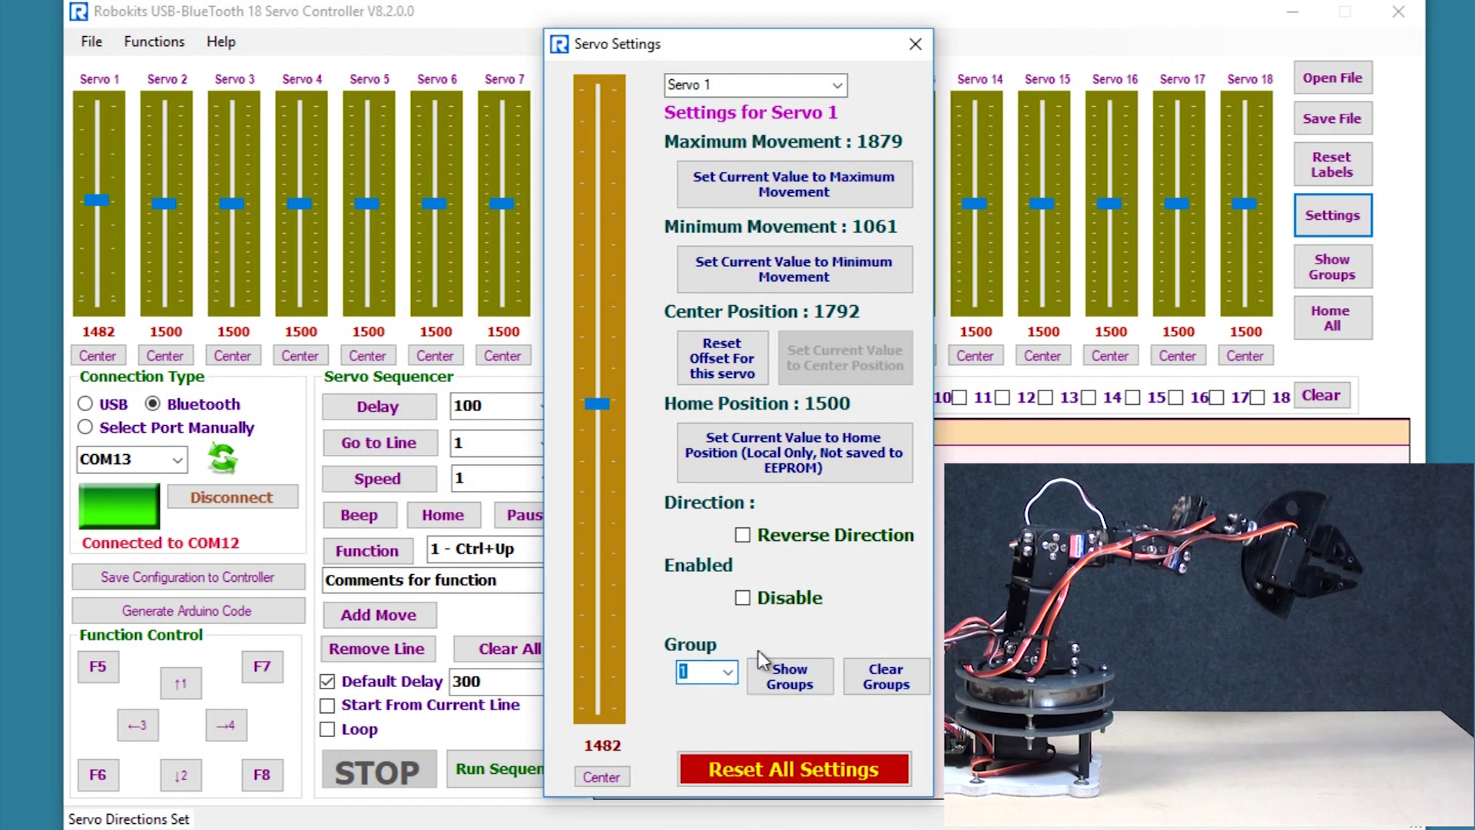
Assign Servo 2 to group 1 as well and review the list of servo groups.
left_click(837, 84)
left_click(789, 121)
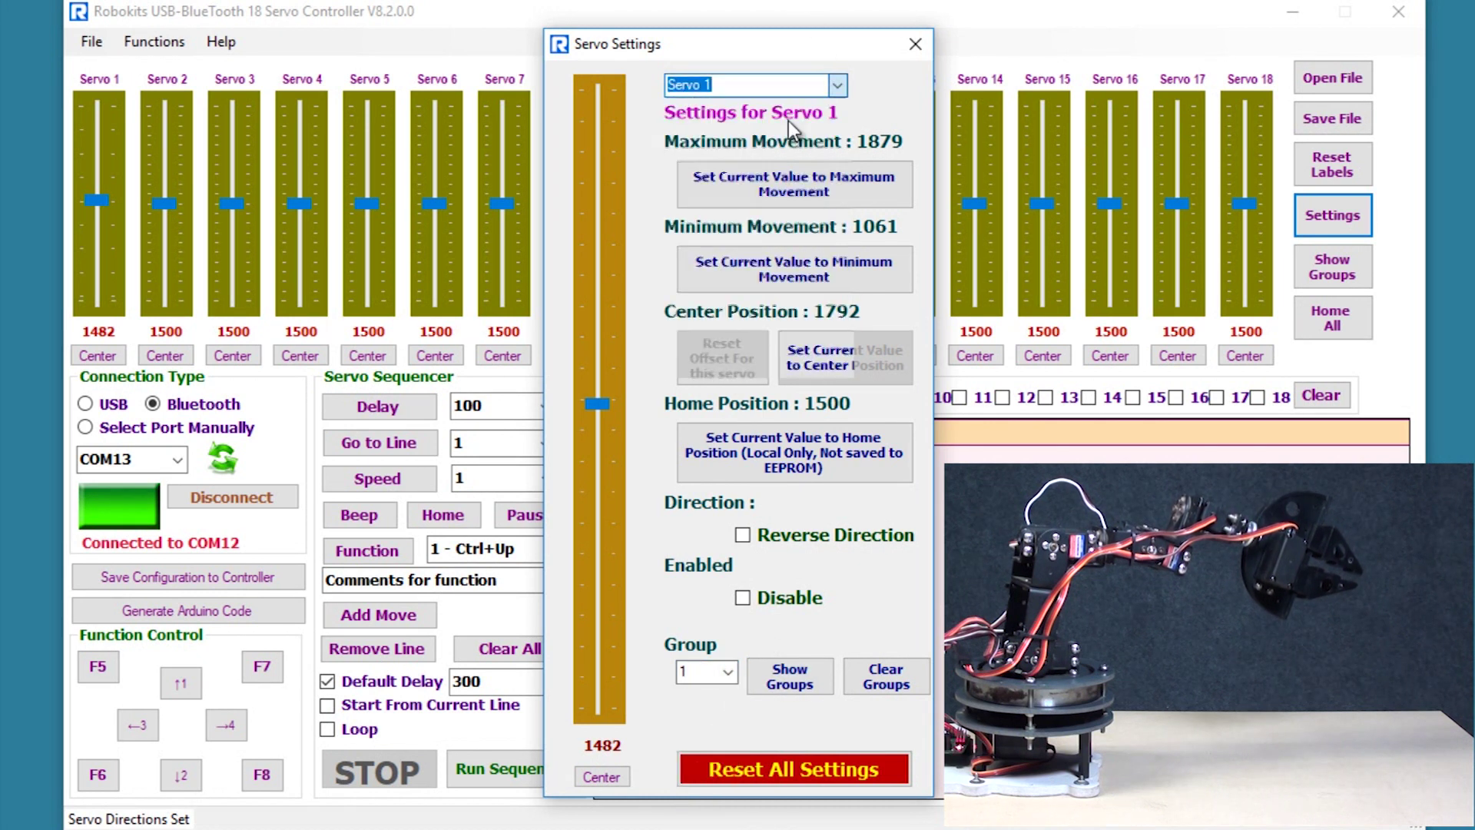
left_click(726, 674)
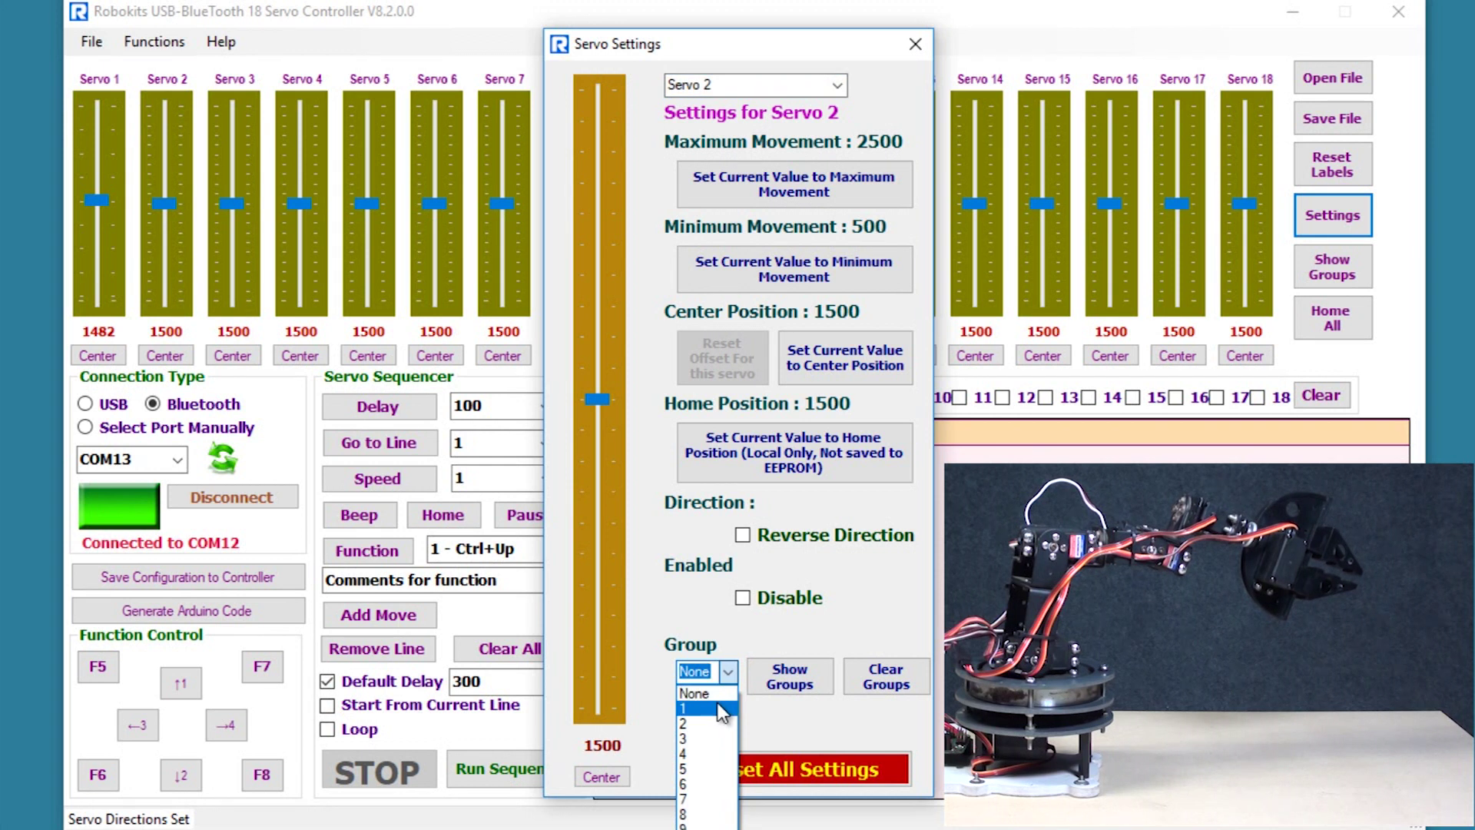
left_click(720, 709)
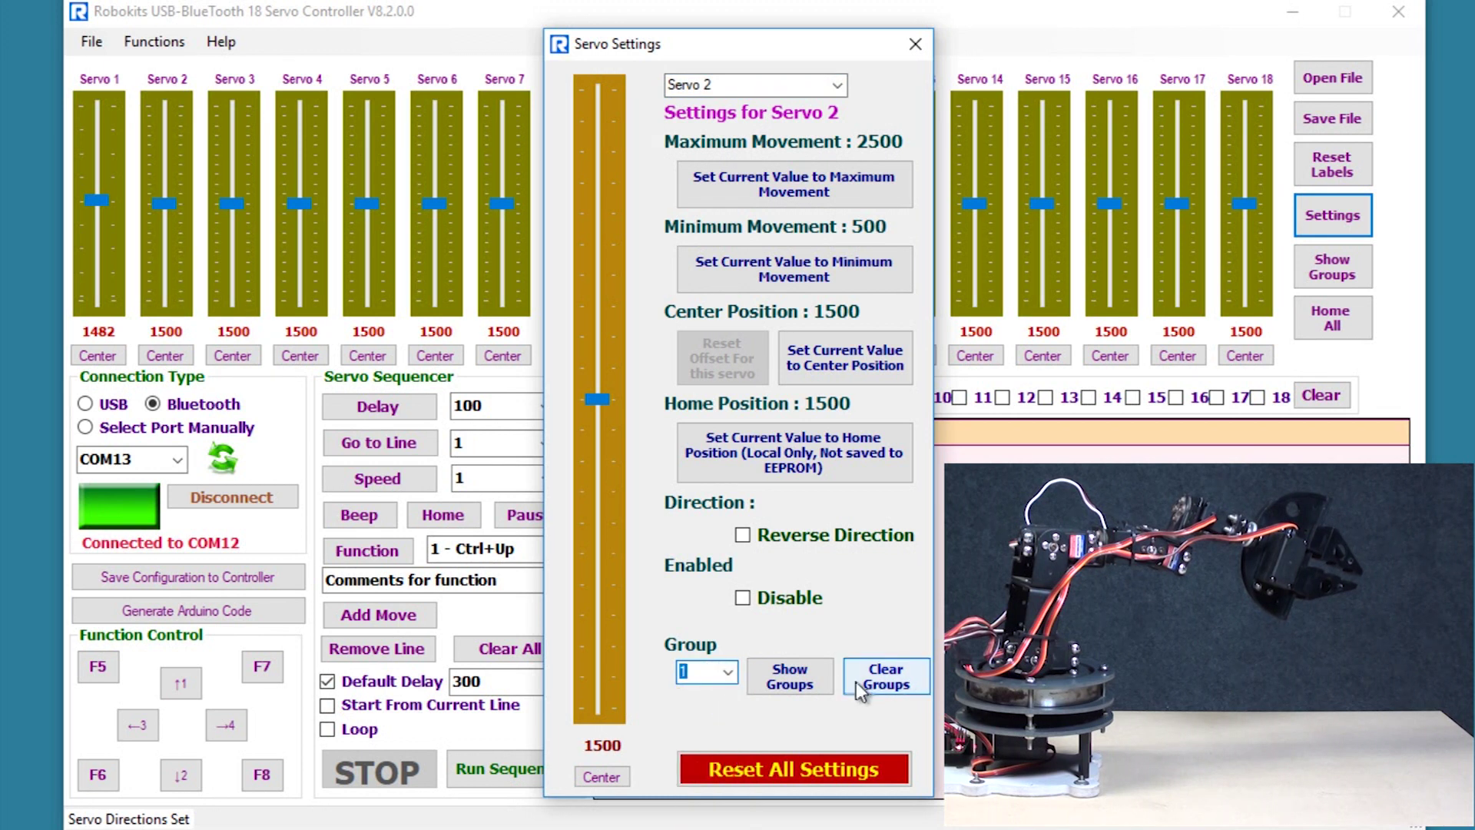
left_click(795, 679)
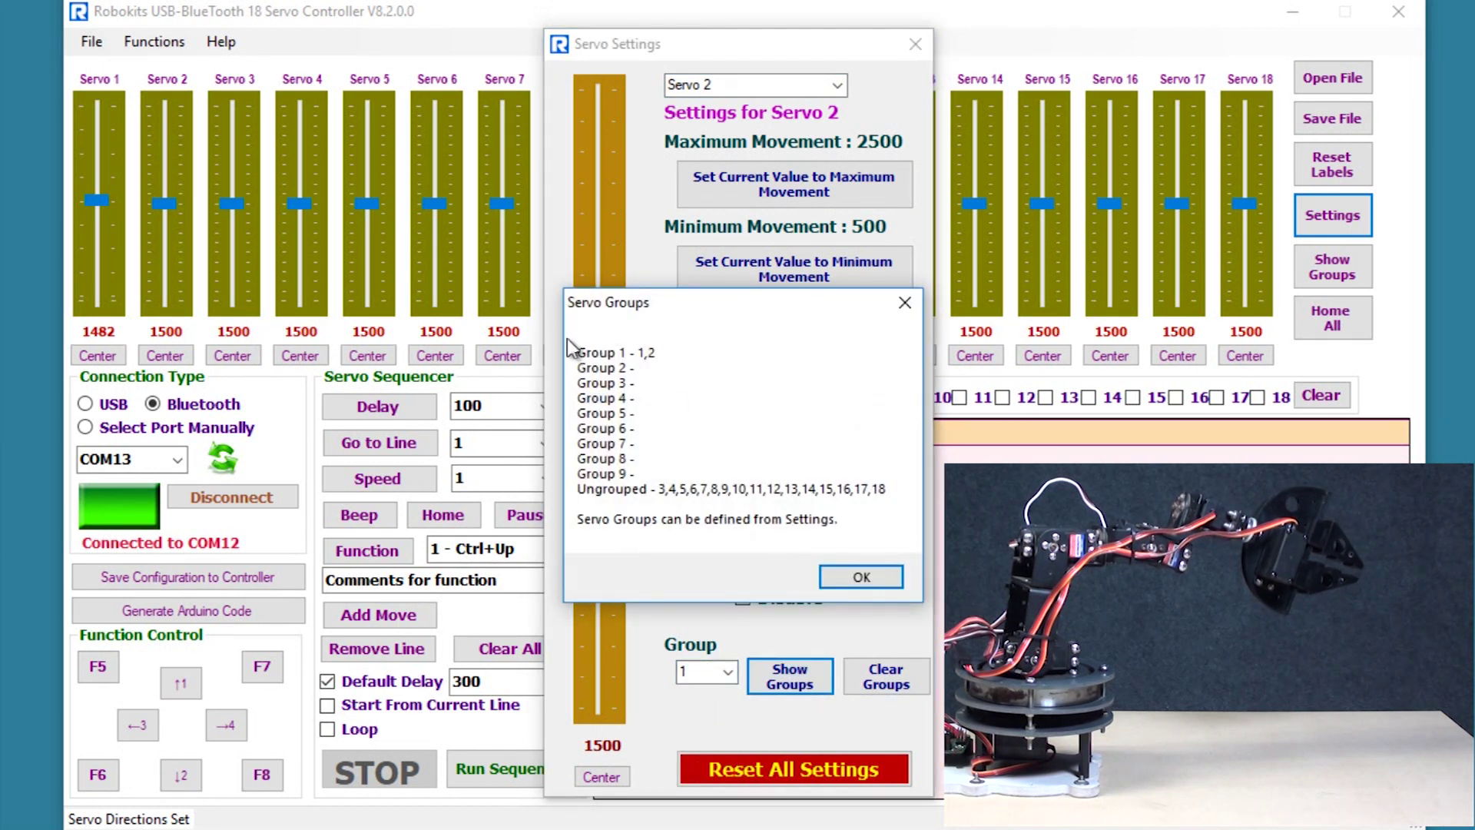
left_click(862, 577)
left_click(914, 43)
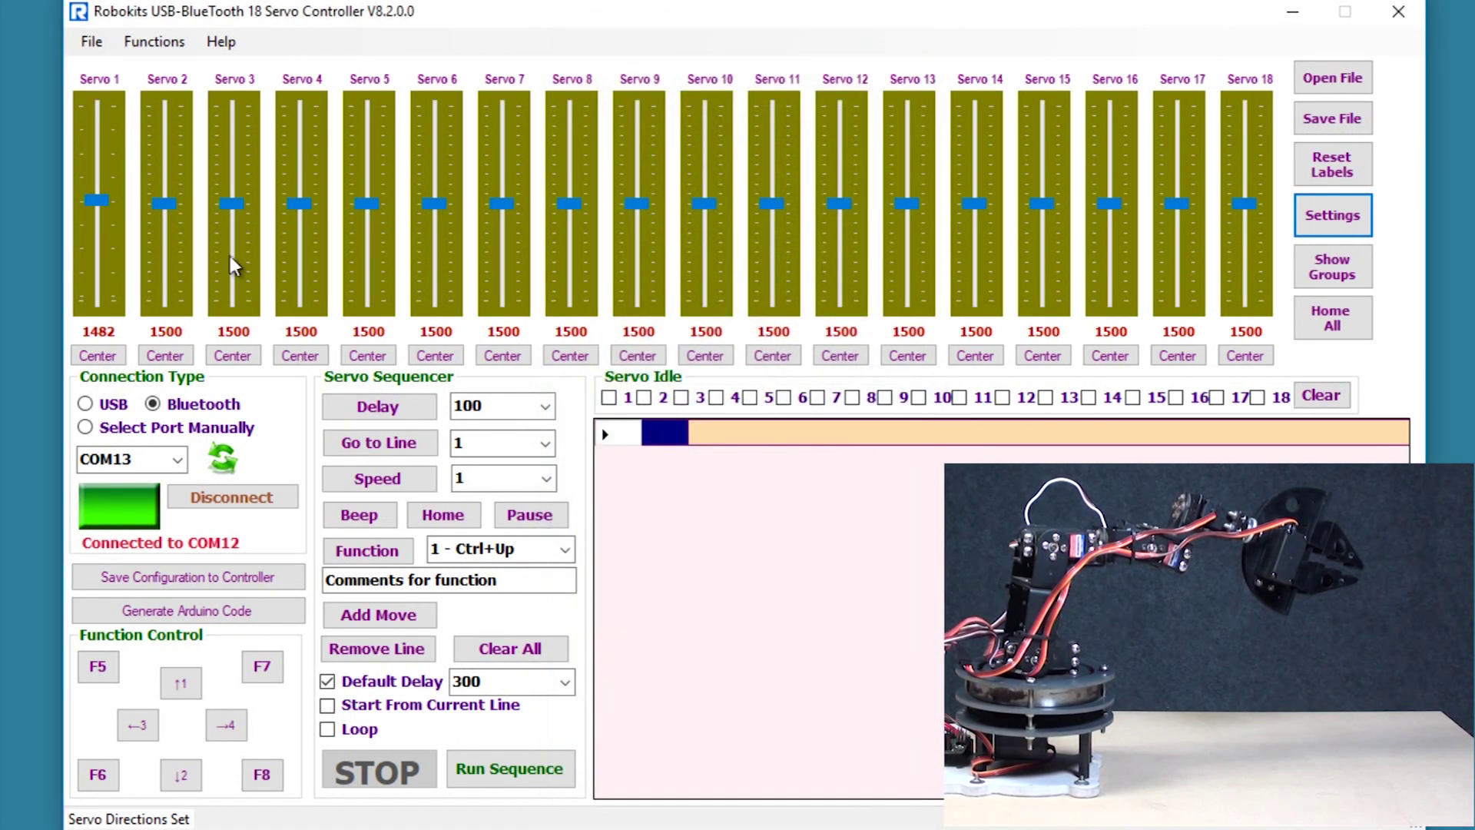
Lower Servo 1 to about 1433 and on to about 1321 to test its grouped movement with Servo 2.
mouse_move(108, 205)
left_mouse_down()
mouse_move(112, 149)
mouse_move(114, 265)
mouse_move(112, 214)
left_mouse_up()
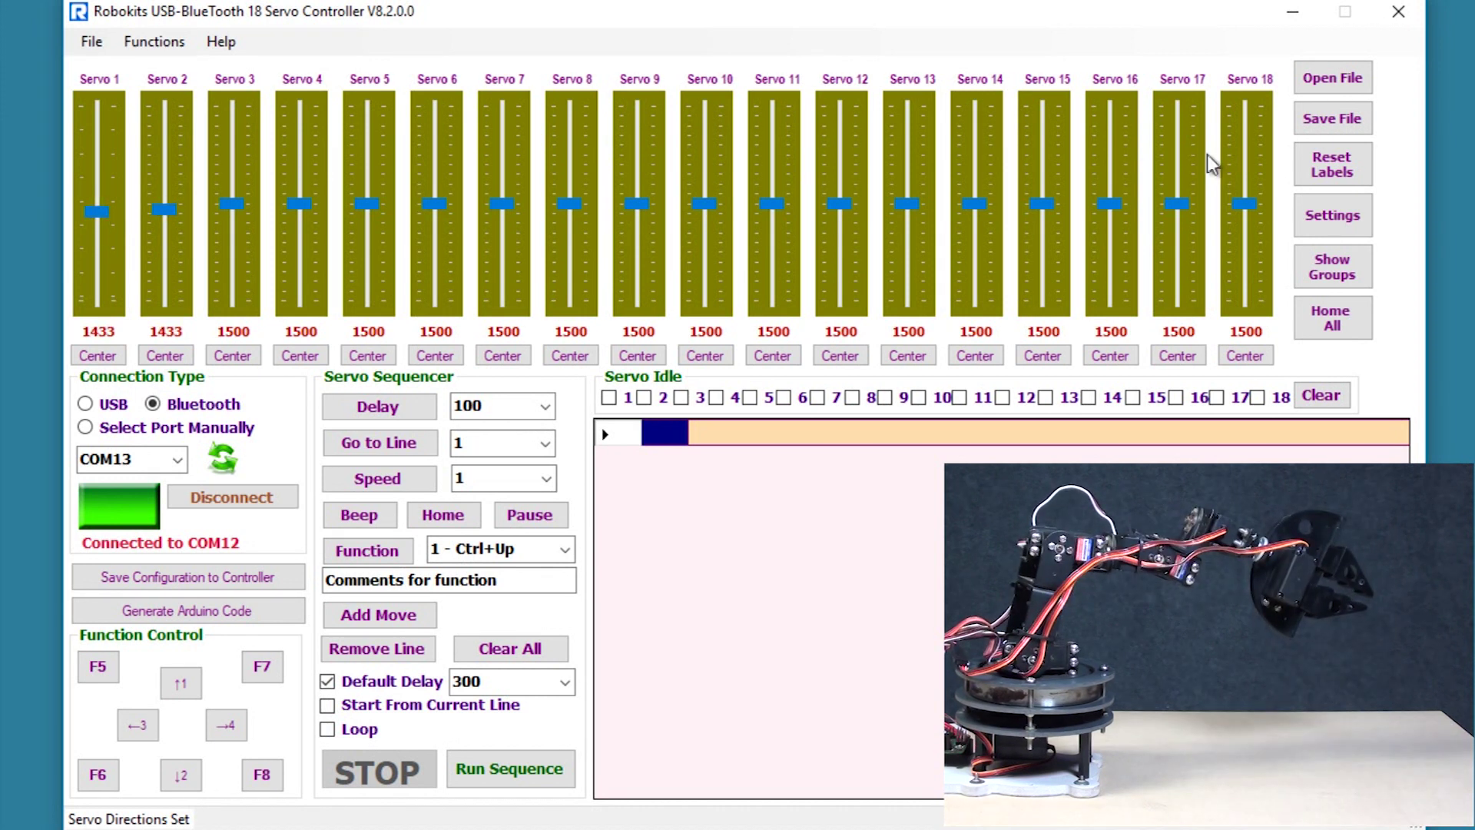
left_click(1317, 221)
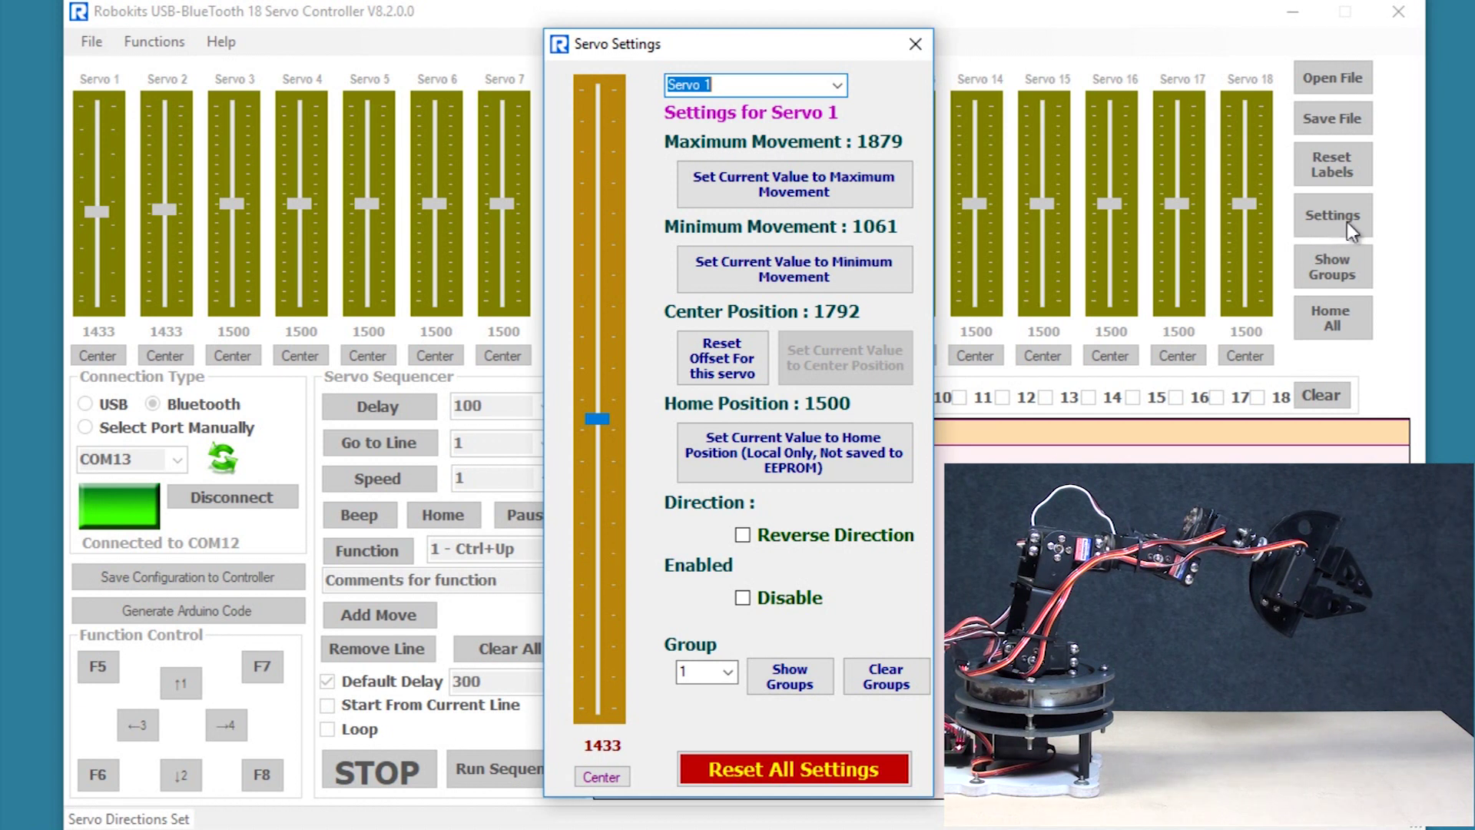
left_click(914, 45)
left_click_drag(98, 210, 93, 241)
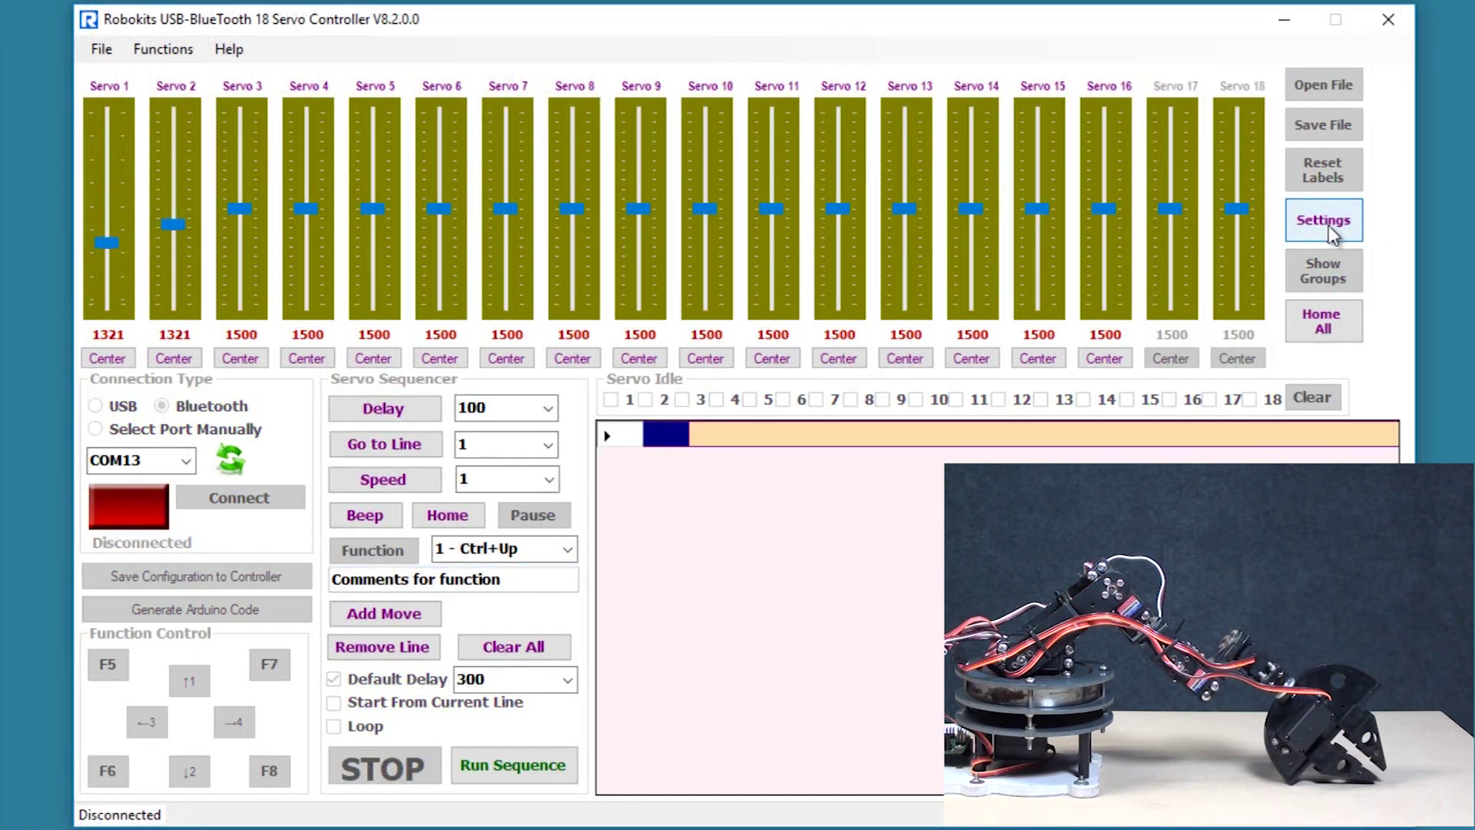
Store 1321 as Servo 1's home position in its settings and reconnect the controller over Bluetooth.
left_click(1325, 222)
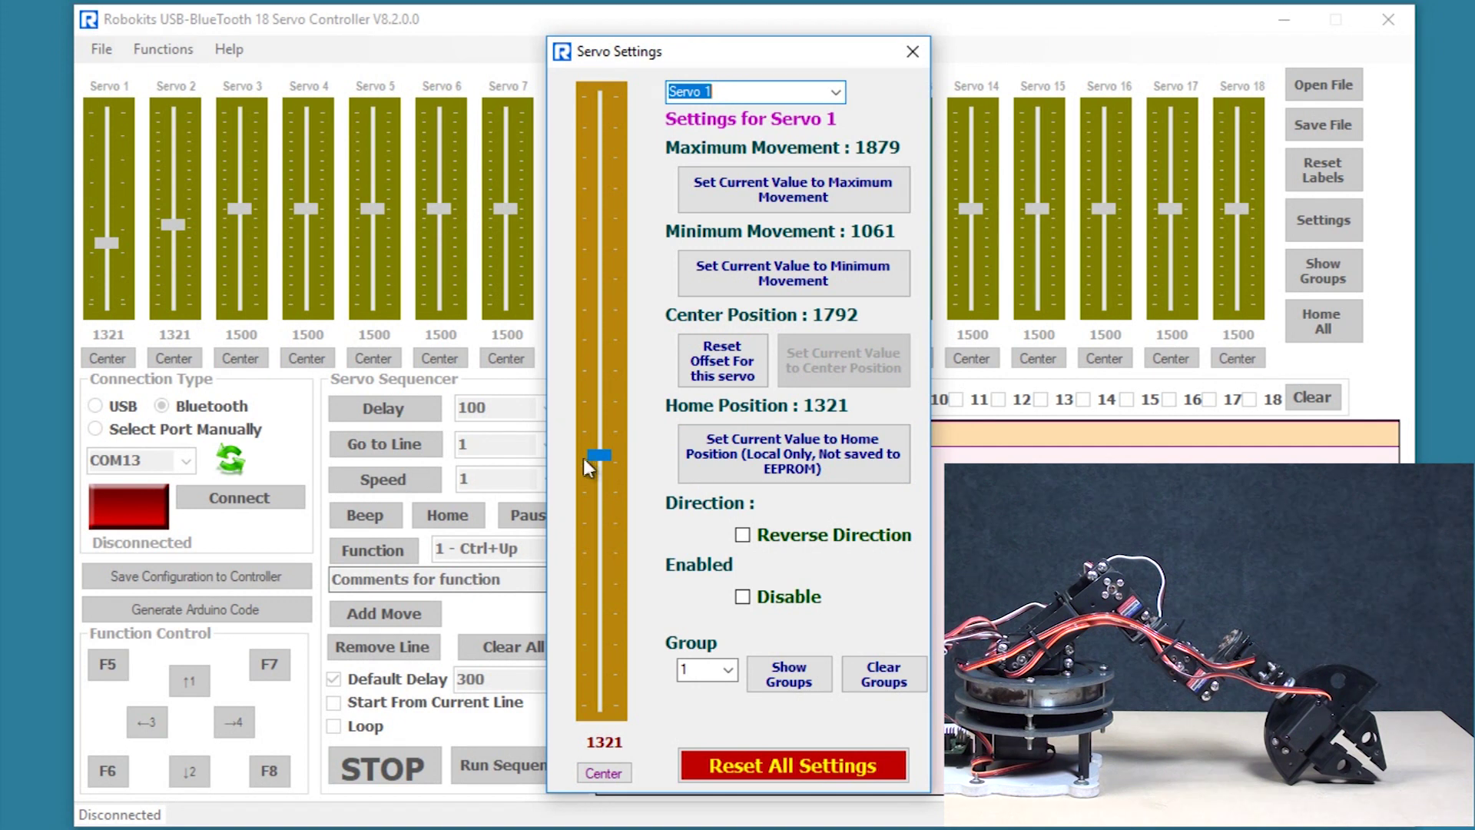
left_click_drag(598, 459, 596, 457)
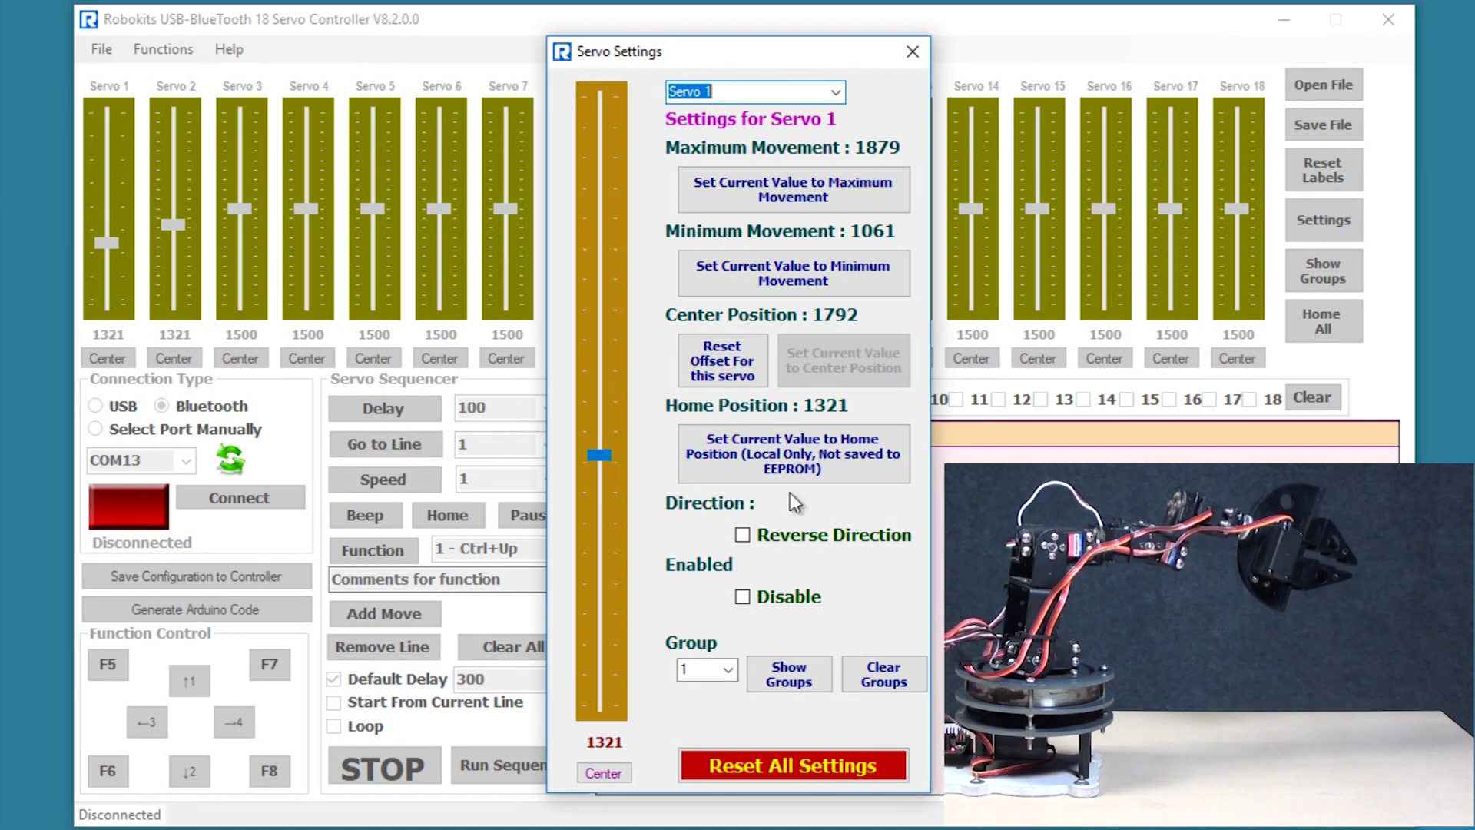
left_click(736, 453)
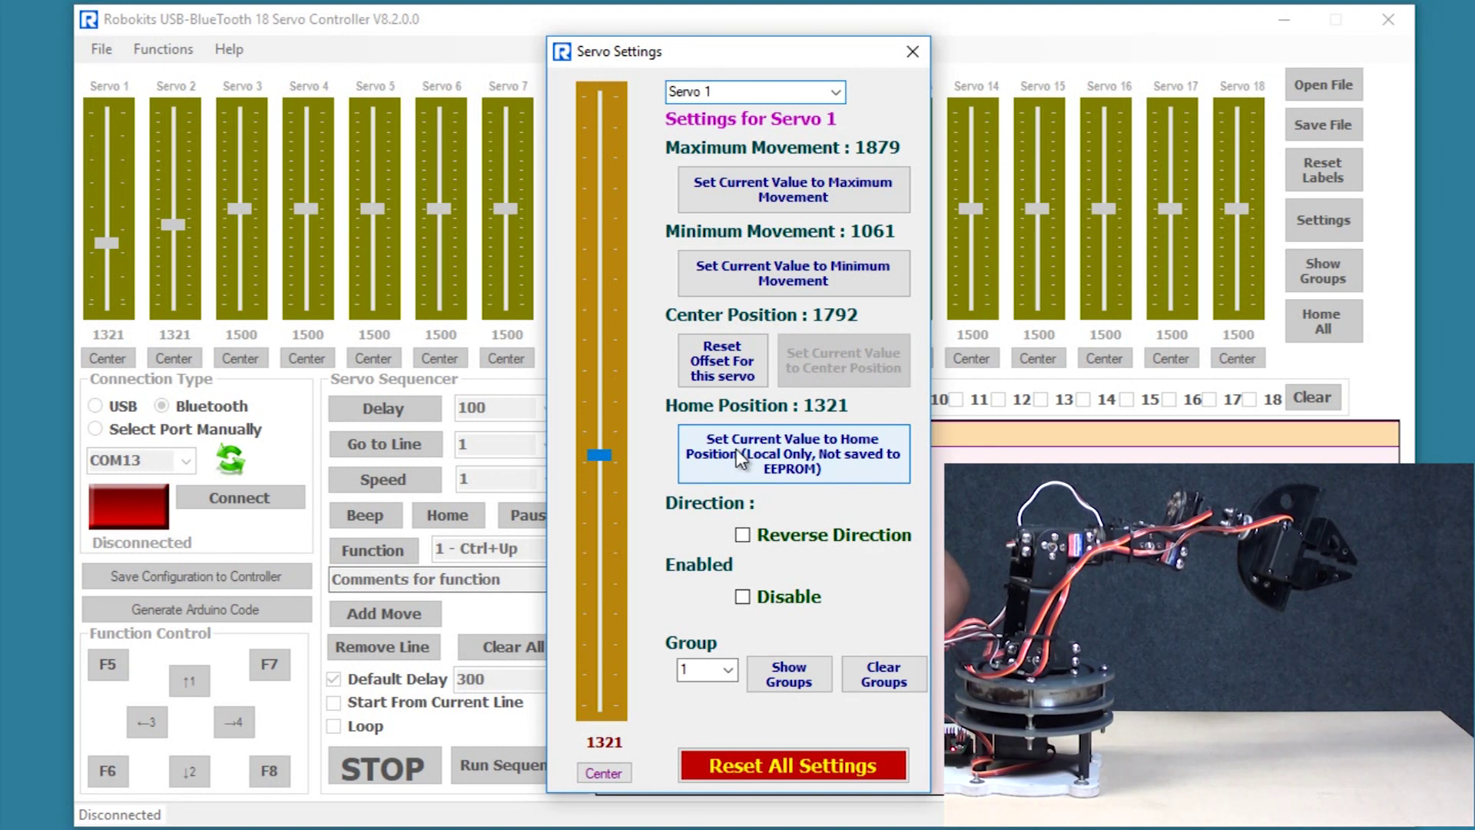
left_click(912, 52)
left_click(253, 503)
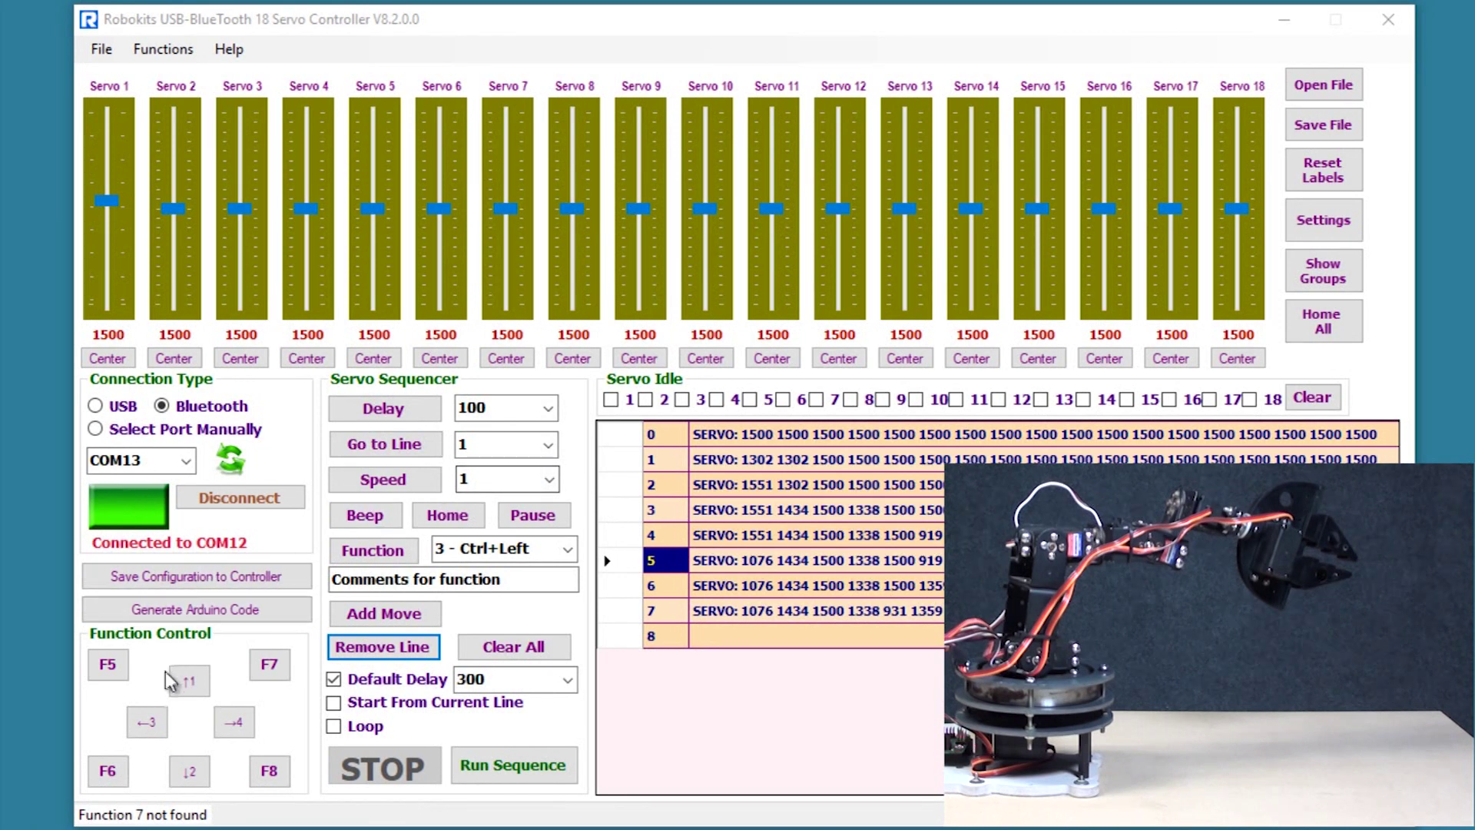
Insert function 1 - Ctrl+Up at line 1 of the sequence and add a pause directly before it.
left_click(567, 549)
left_click(503, 573)
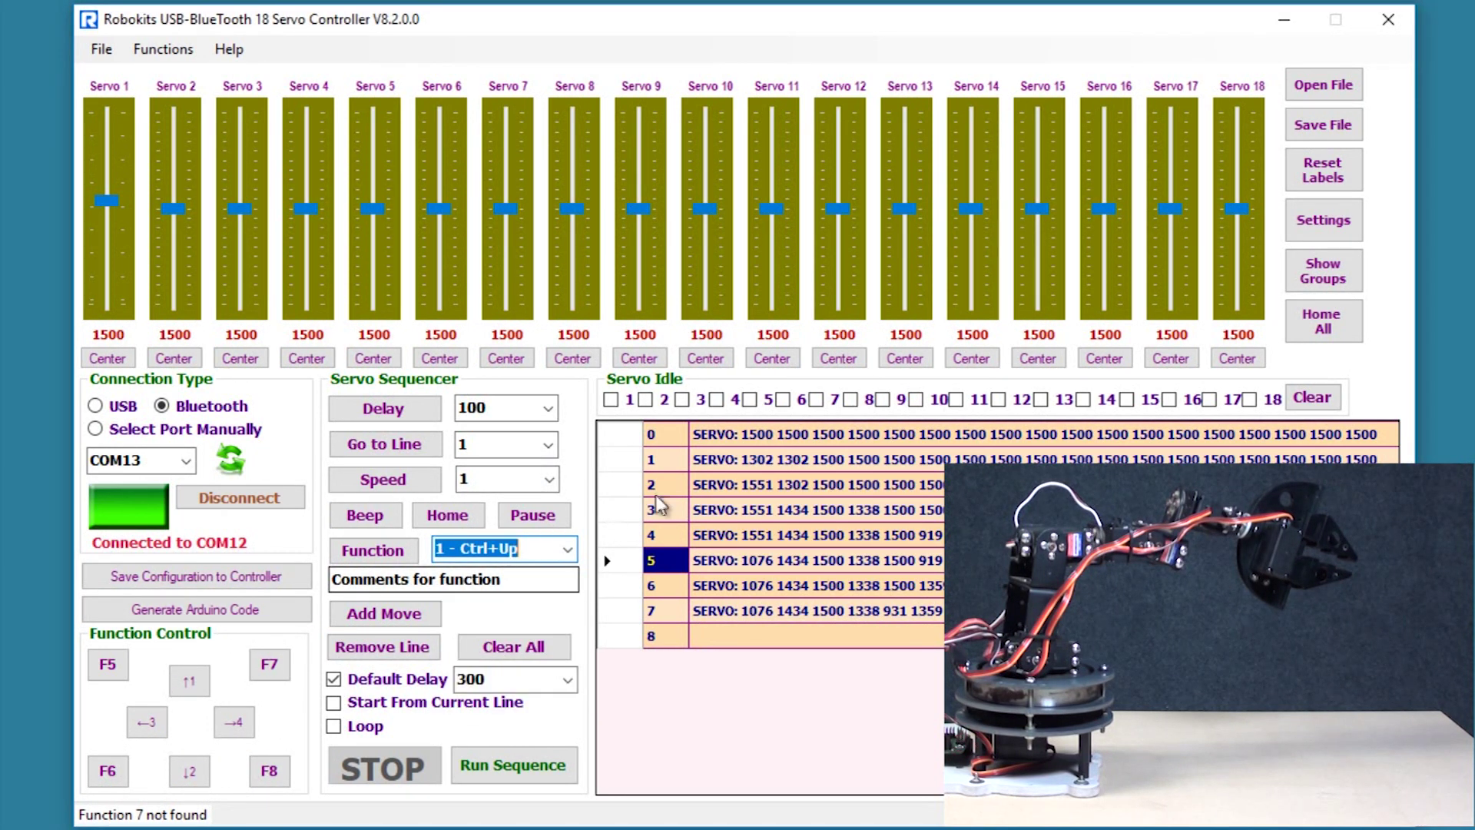
left_click(673, 459)
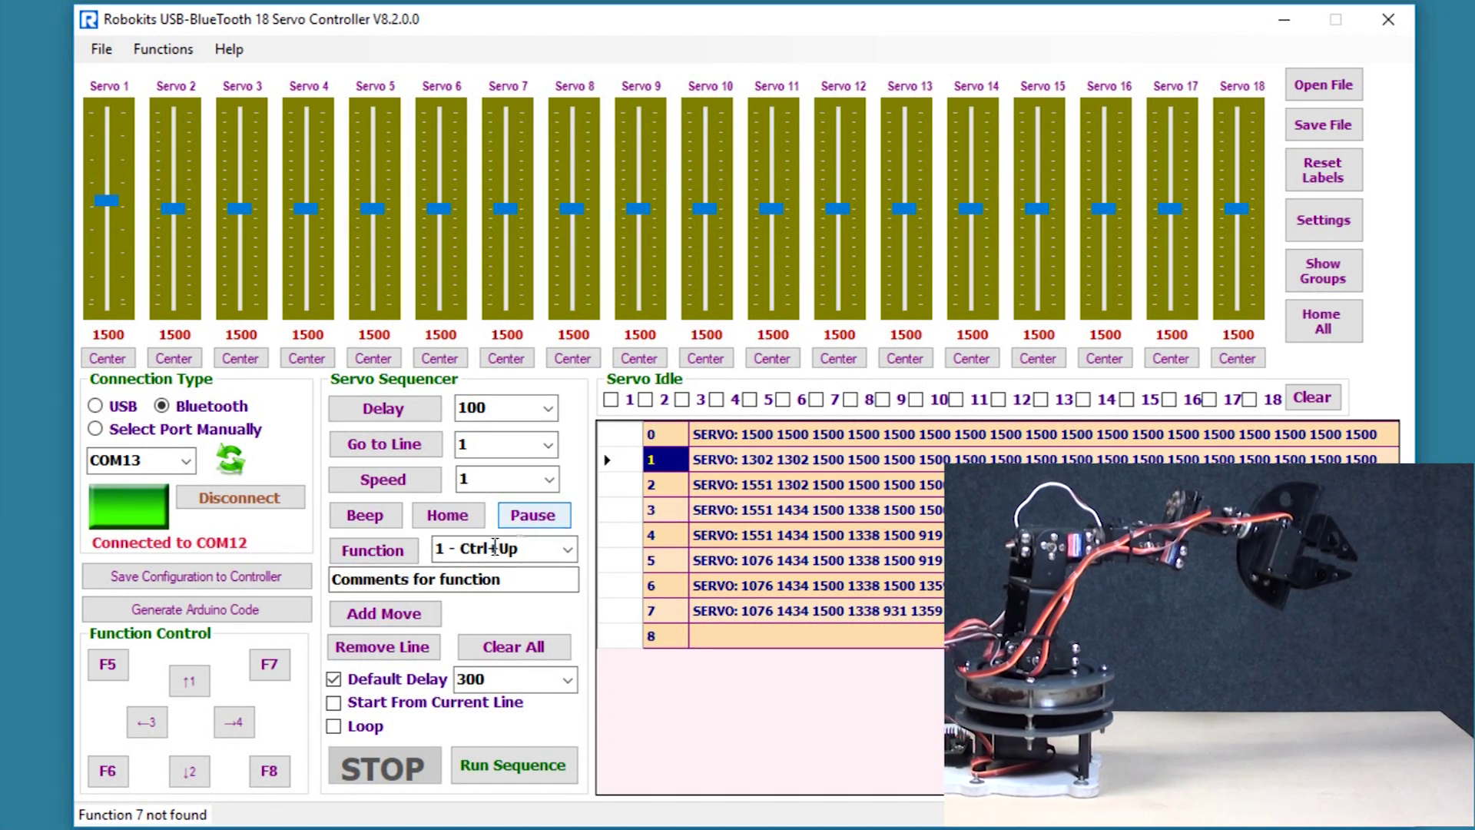
left_click(372, 551)
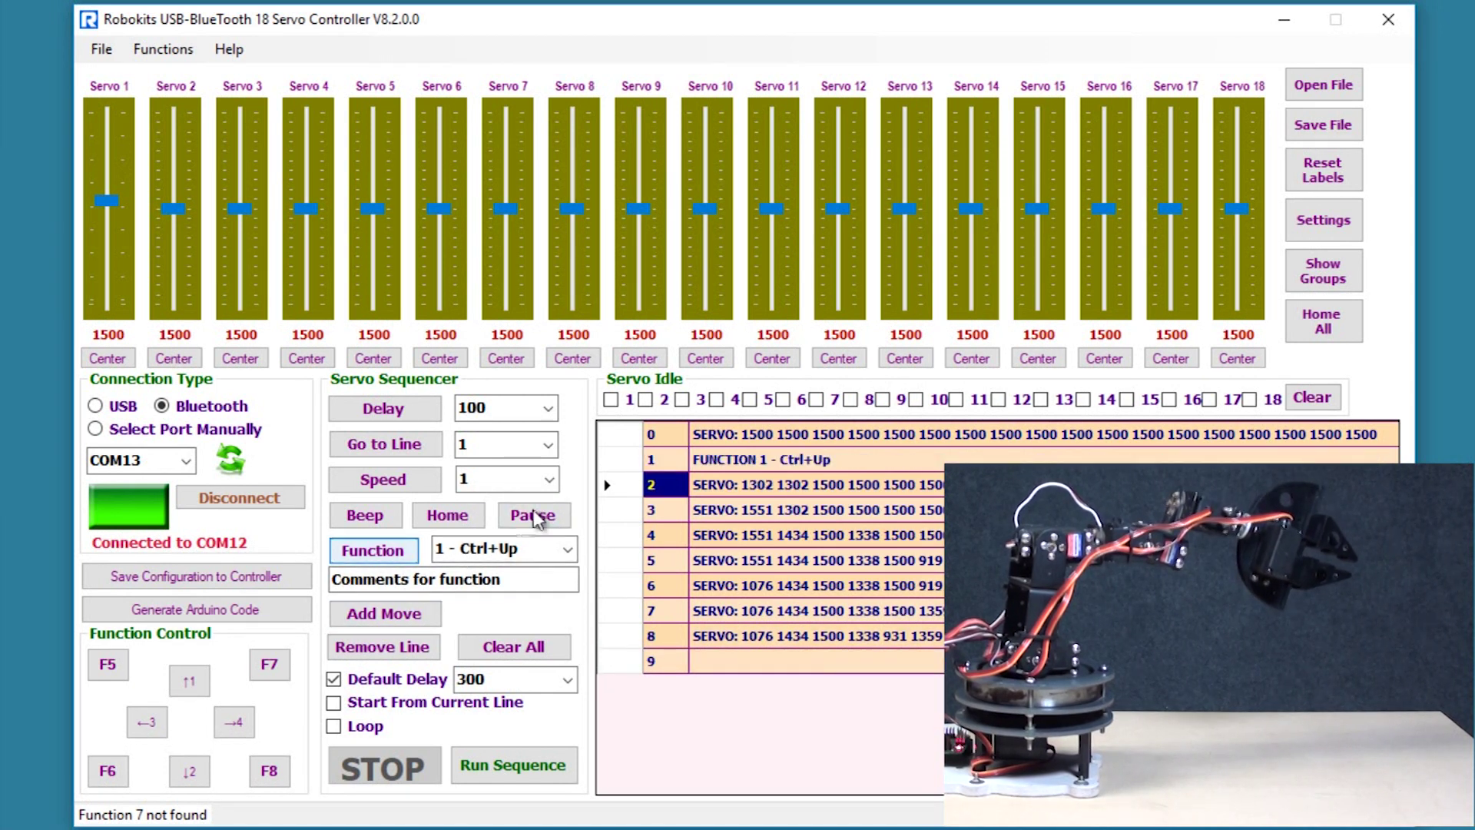
left_click(552, 520)
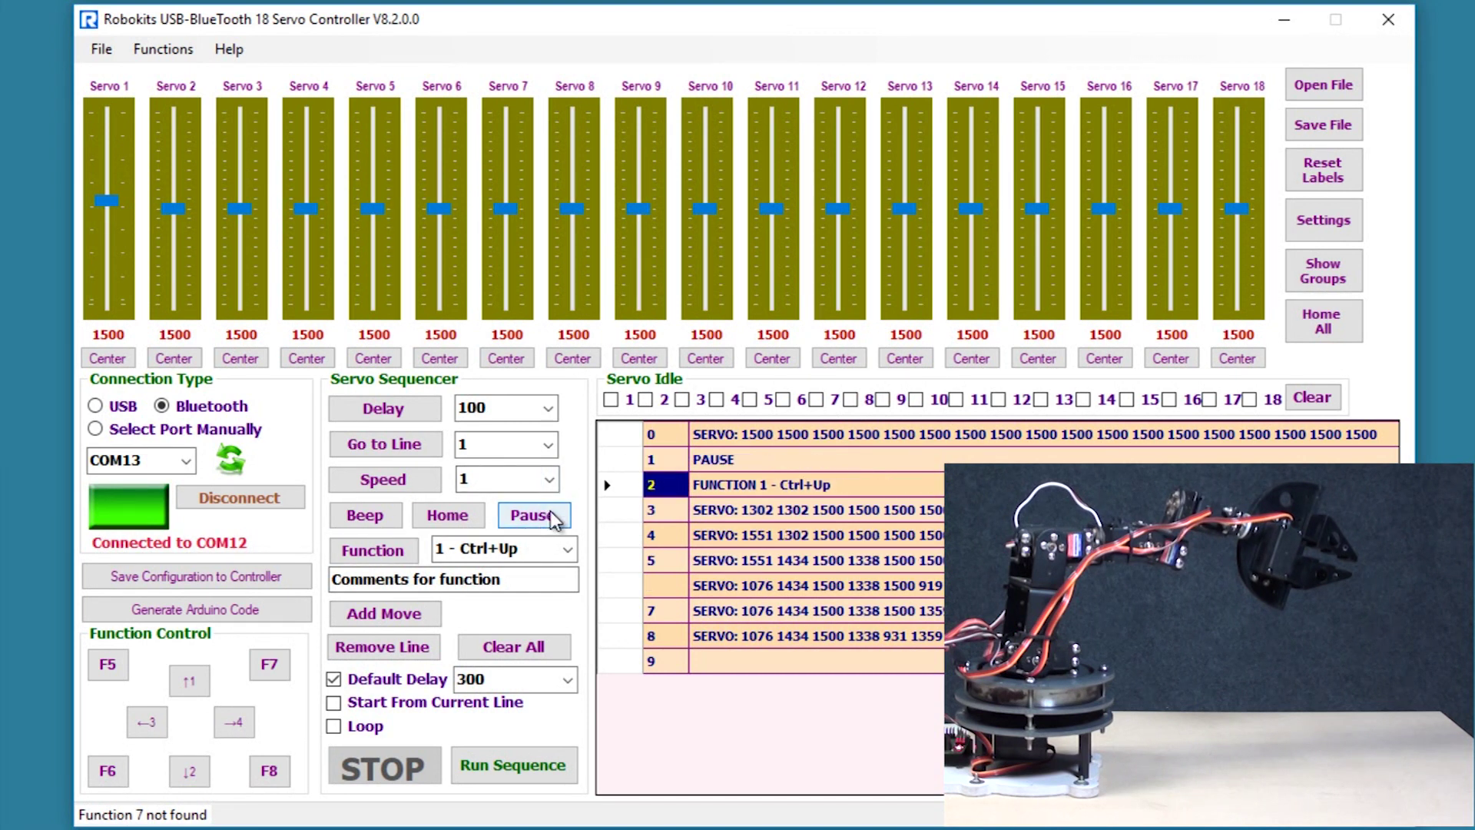
Insert function 2 - Ctrl+Down at line 5 of the sequence and add a pause directly before it.
left_click(668, 566)
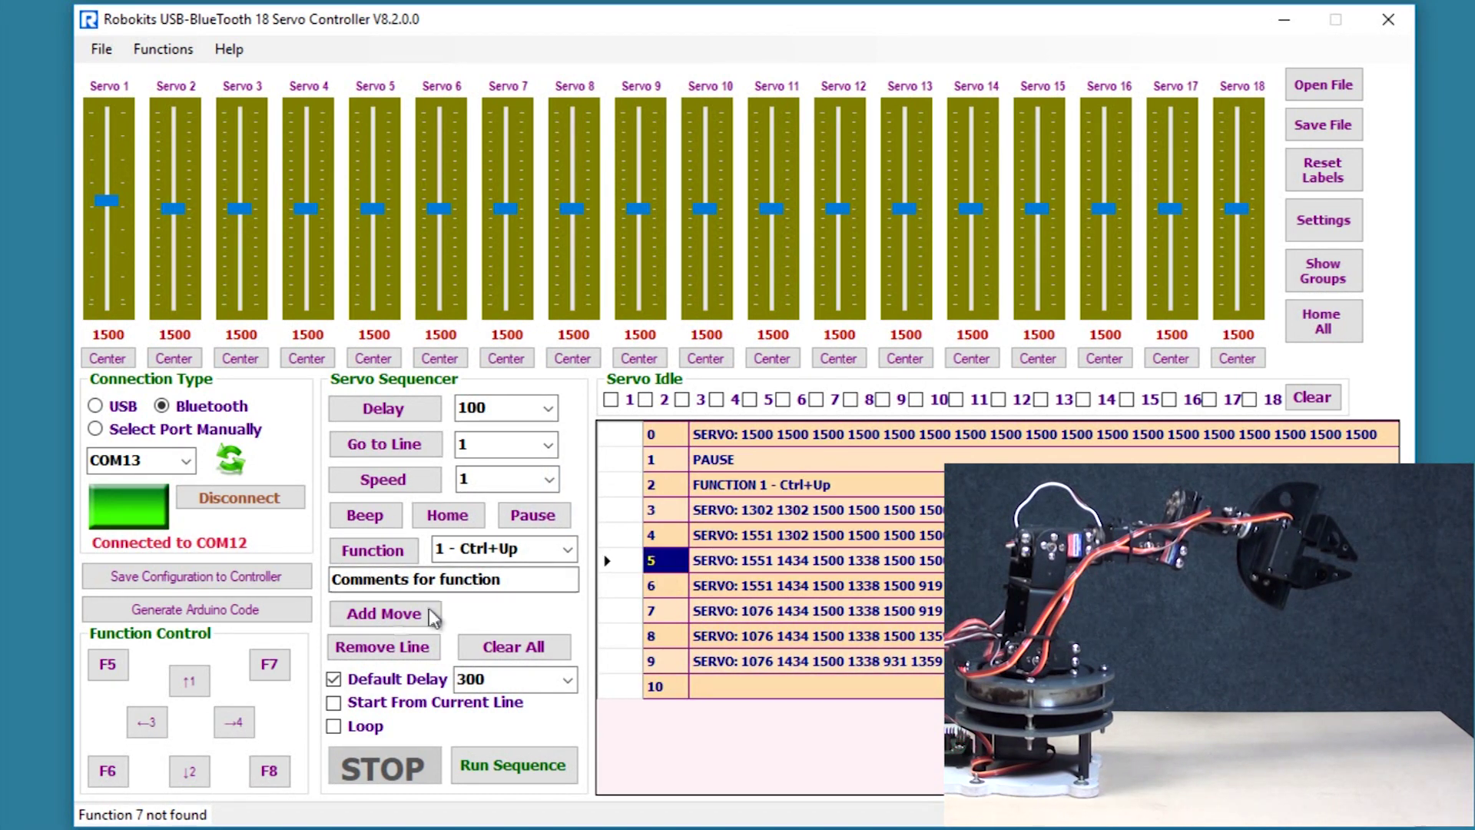
left_click(568, 549)
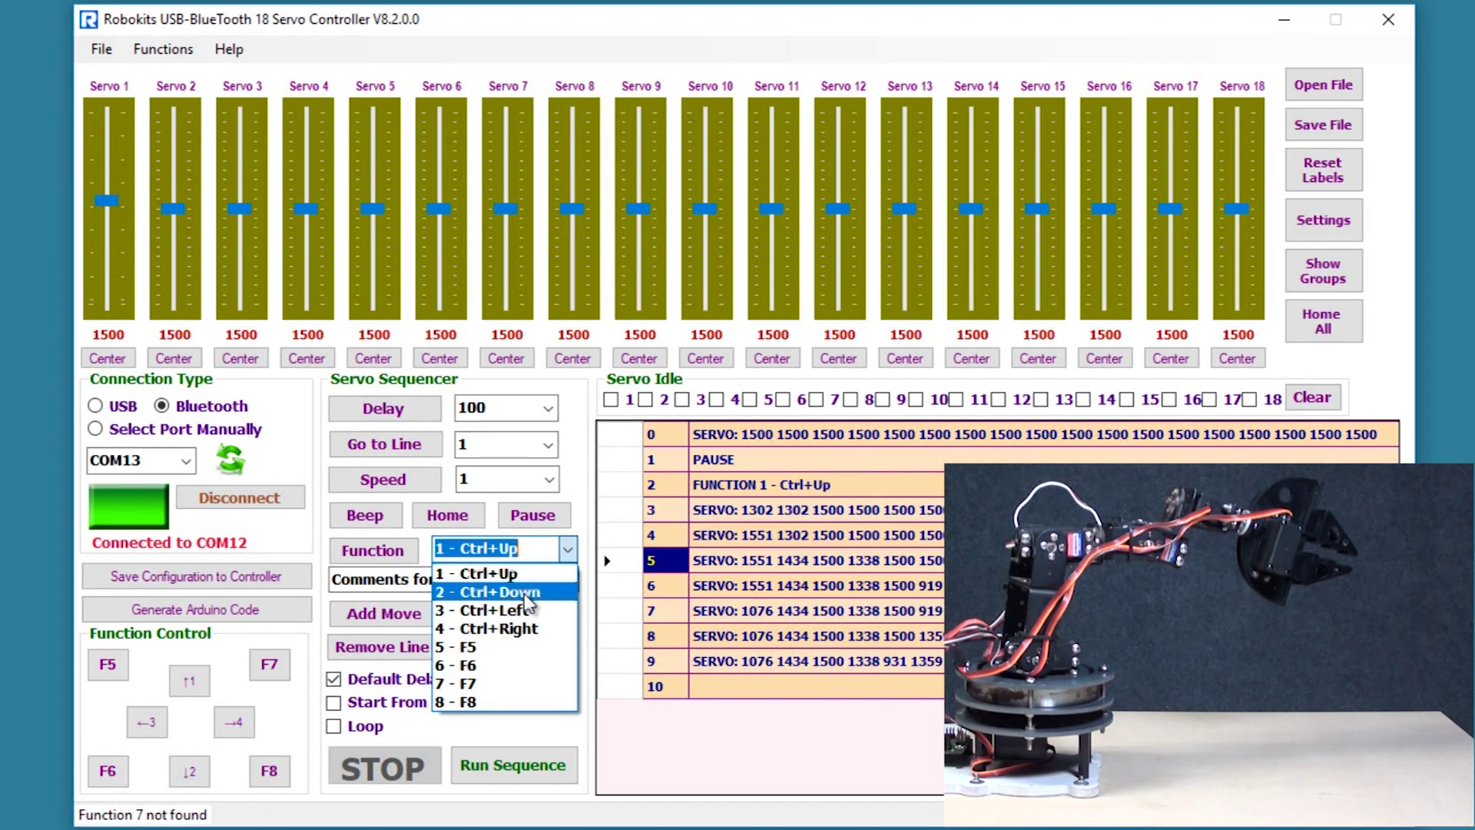
left_click(461, 591)
left_click(398, 560)
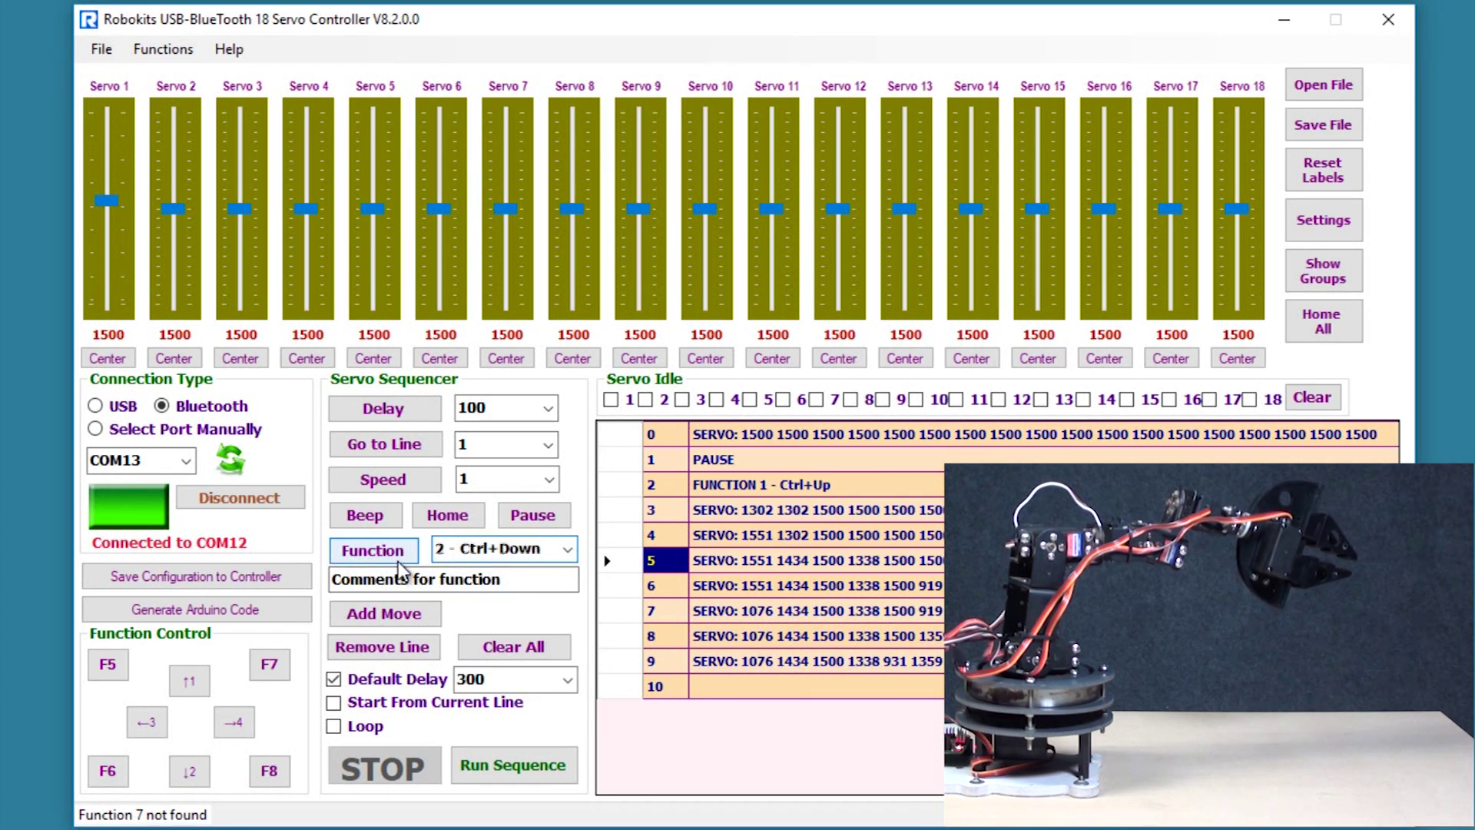
left_click(749, 566)
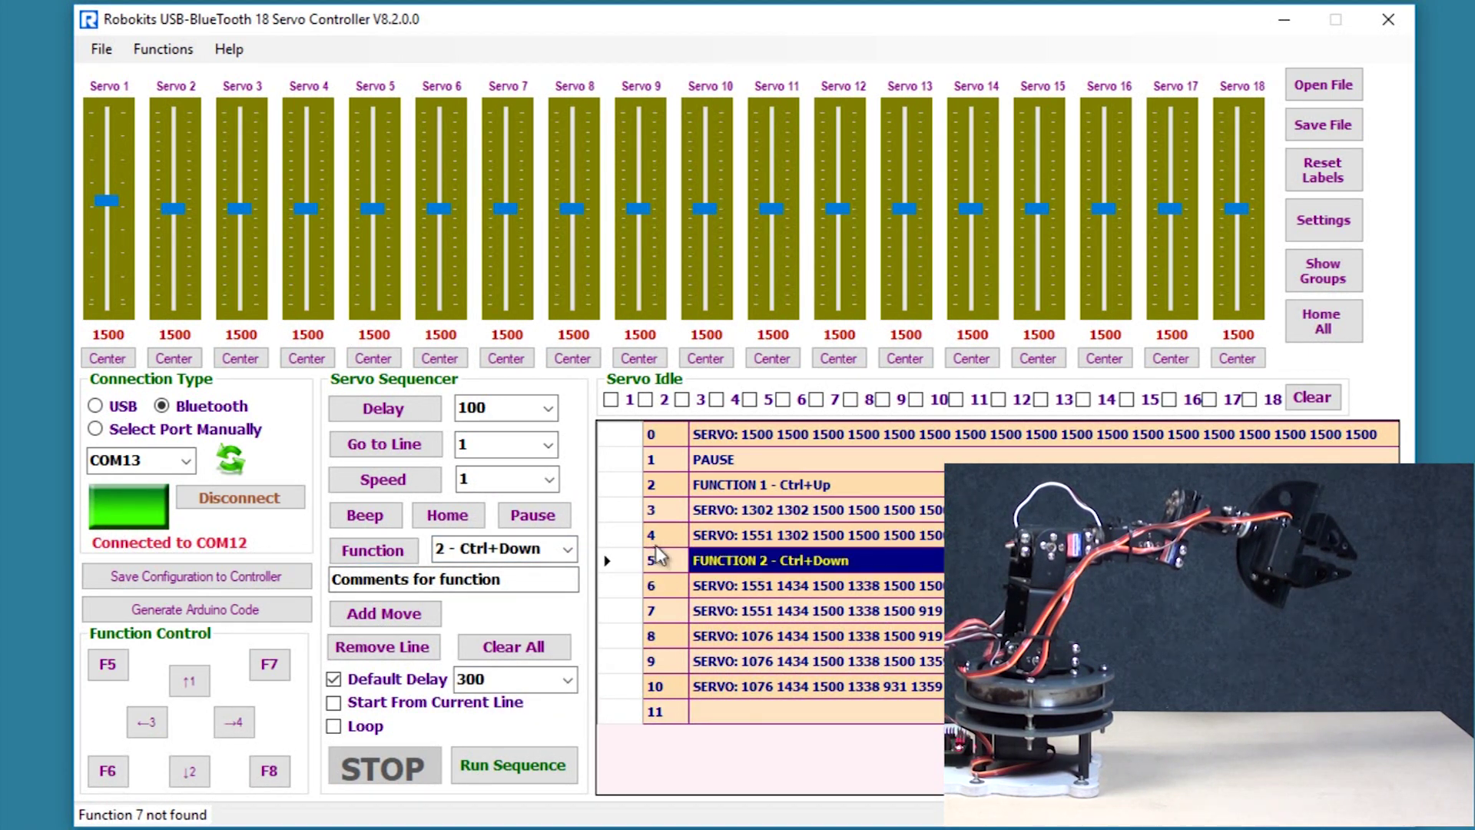
left_click(526, 516)
Insert function 3 - Ctrl+Left at line 9 of the sequence and add a pause directly before it.
left_click(660, 666)
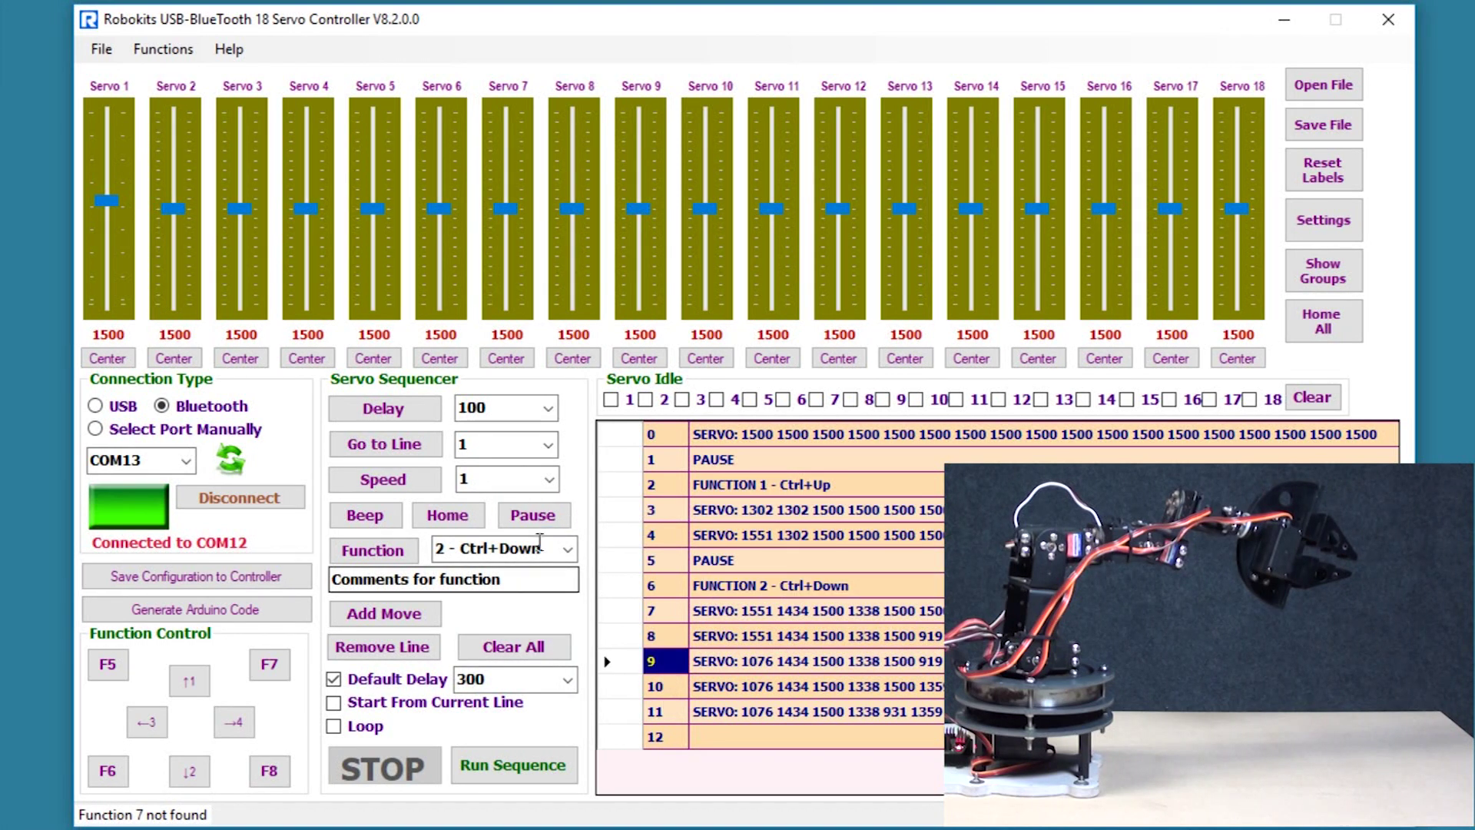
left_click(567, 549)
left_click(519, 607)
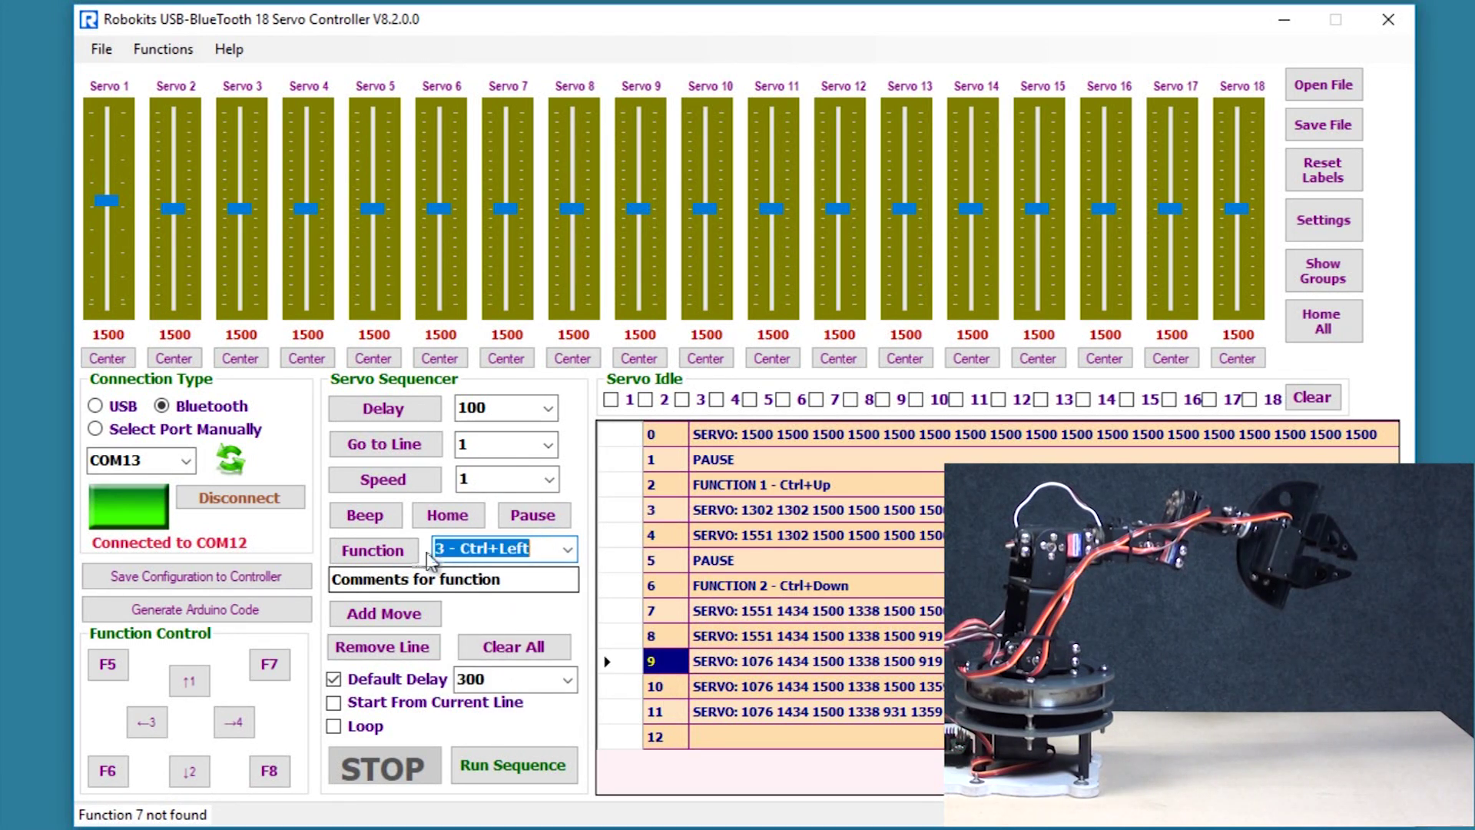
left_click(390, 556)
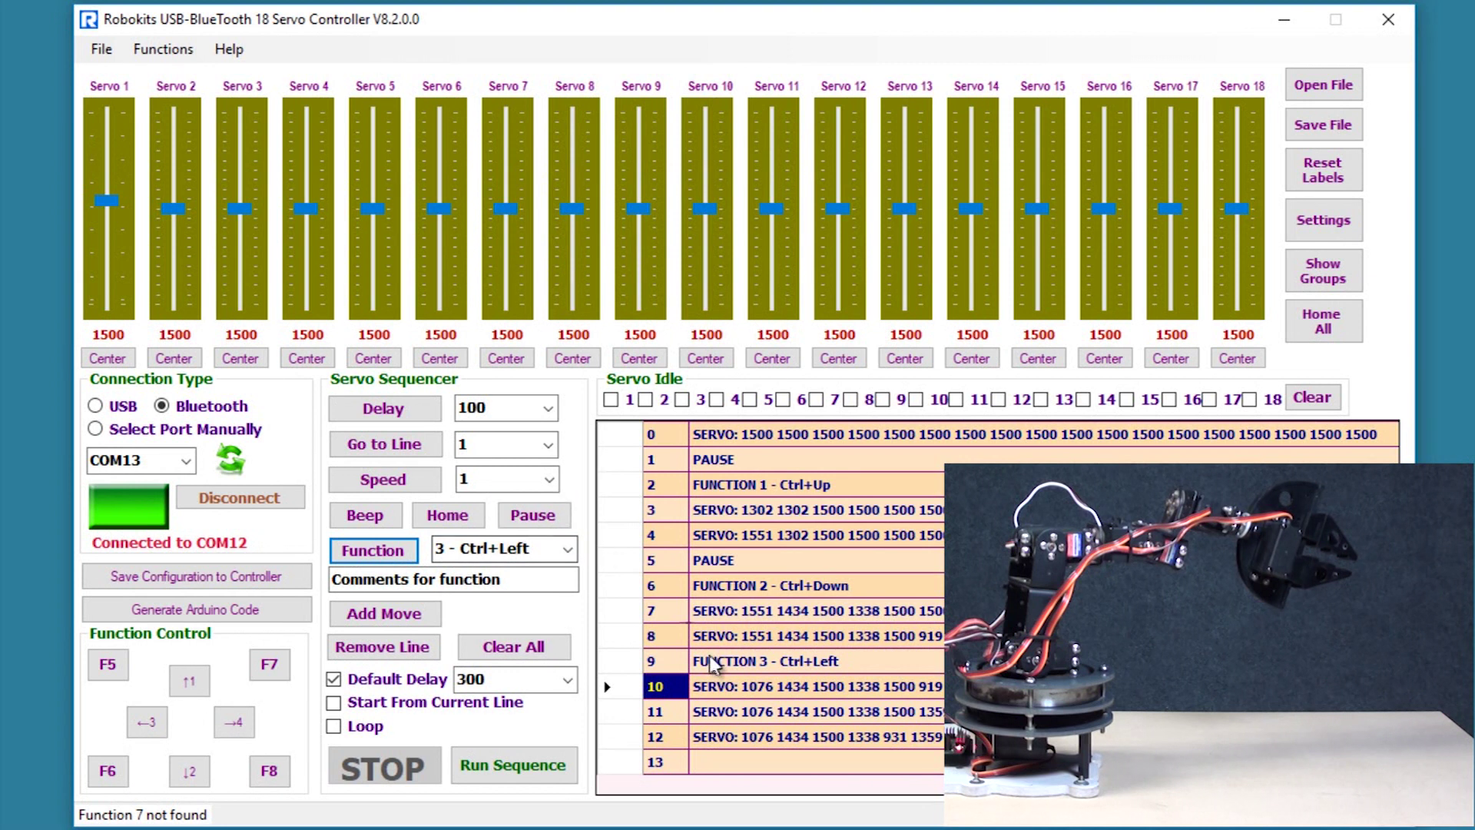
left_click(538, 515)
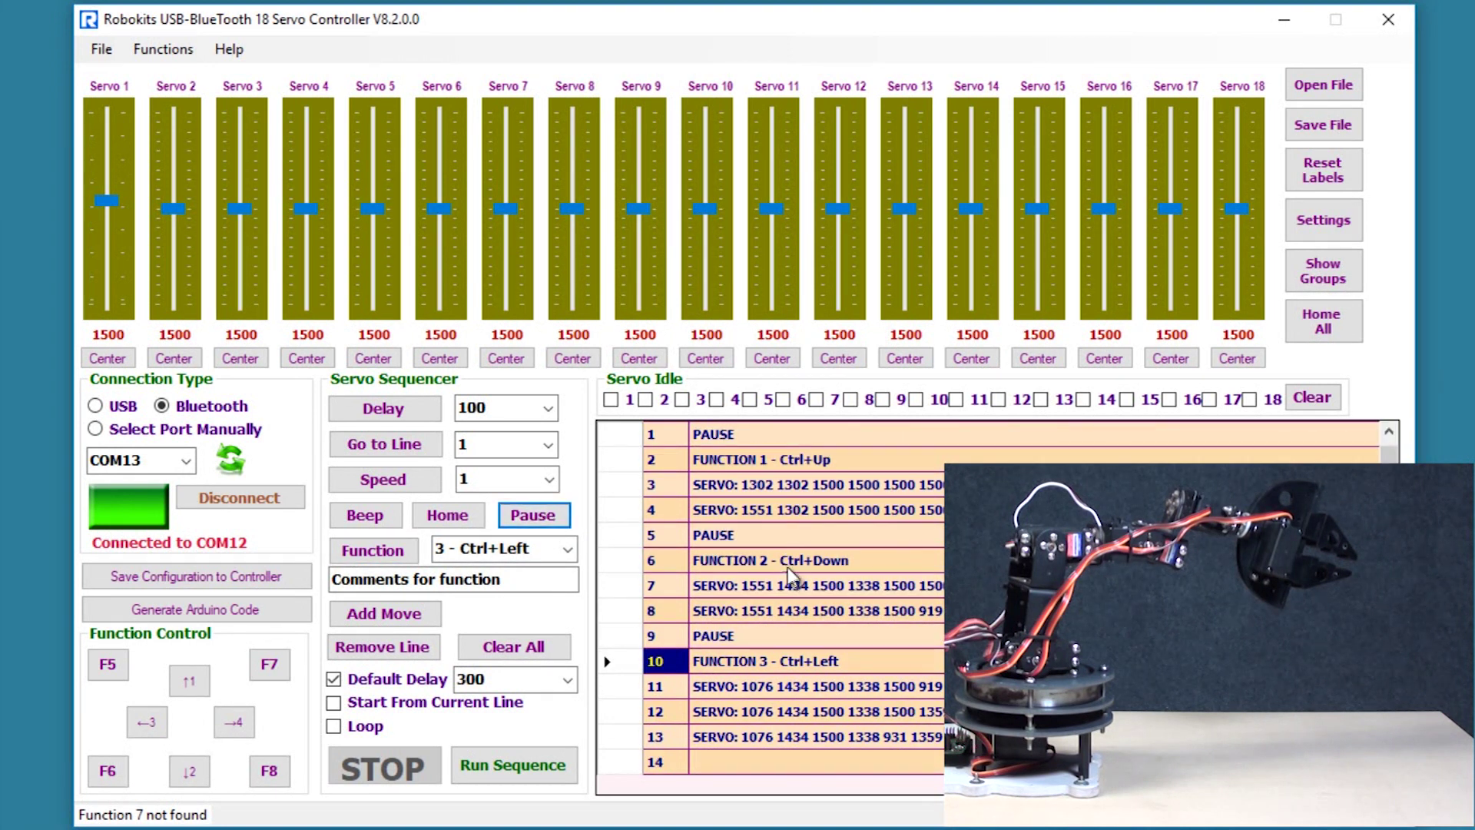
Select line 0 of the move list and run the sequence.
left_click(768, 585)
scroll(763, 458, "up", 1)
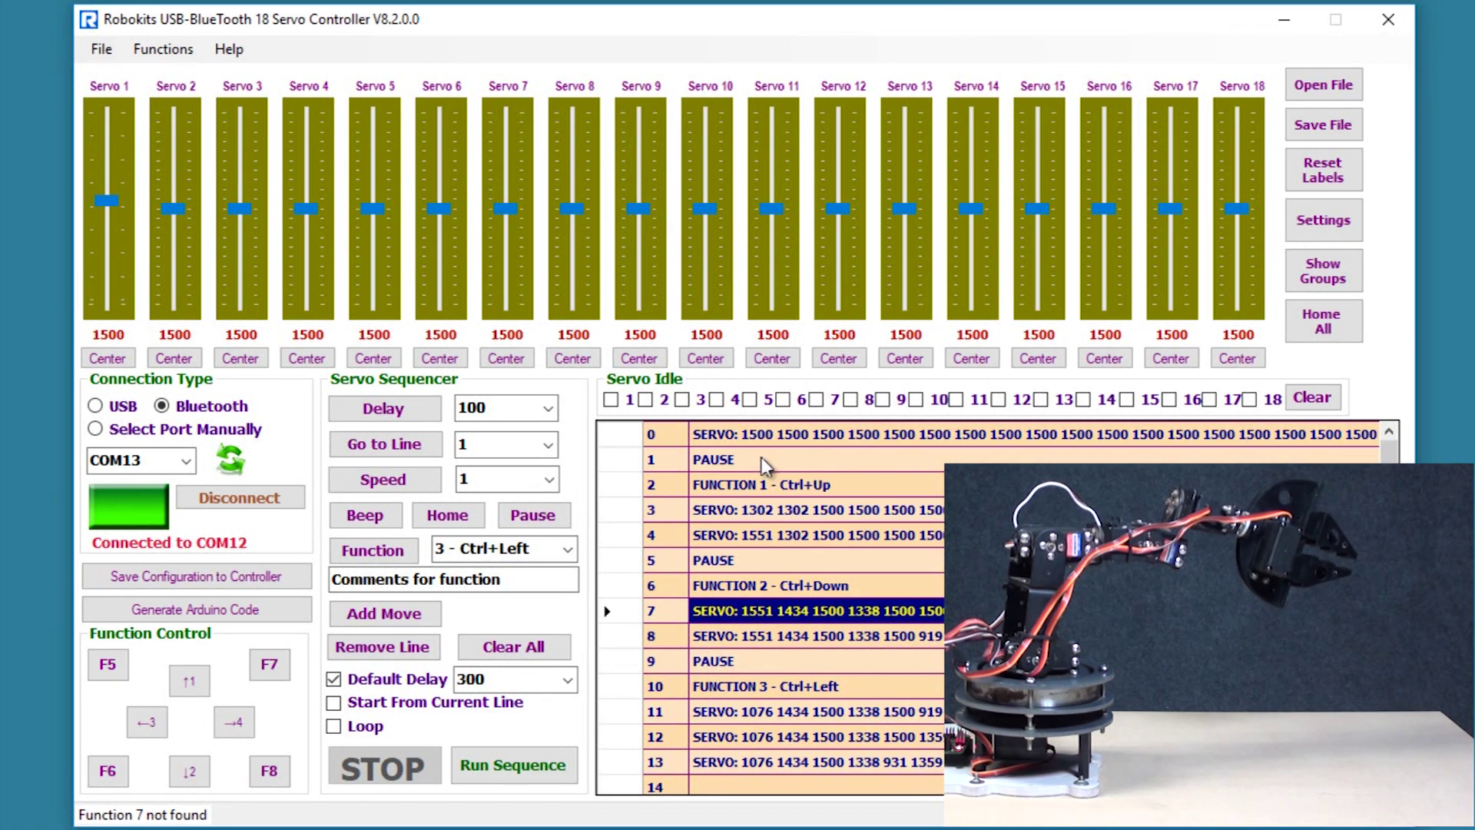
left_click(755, 435)
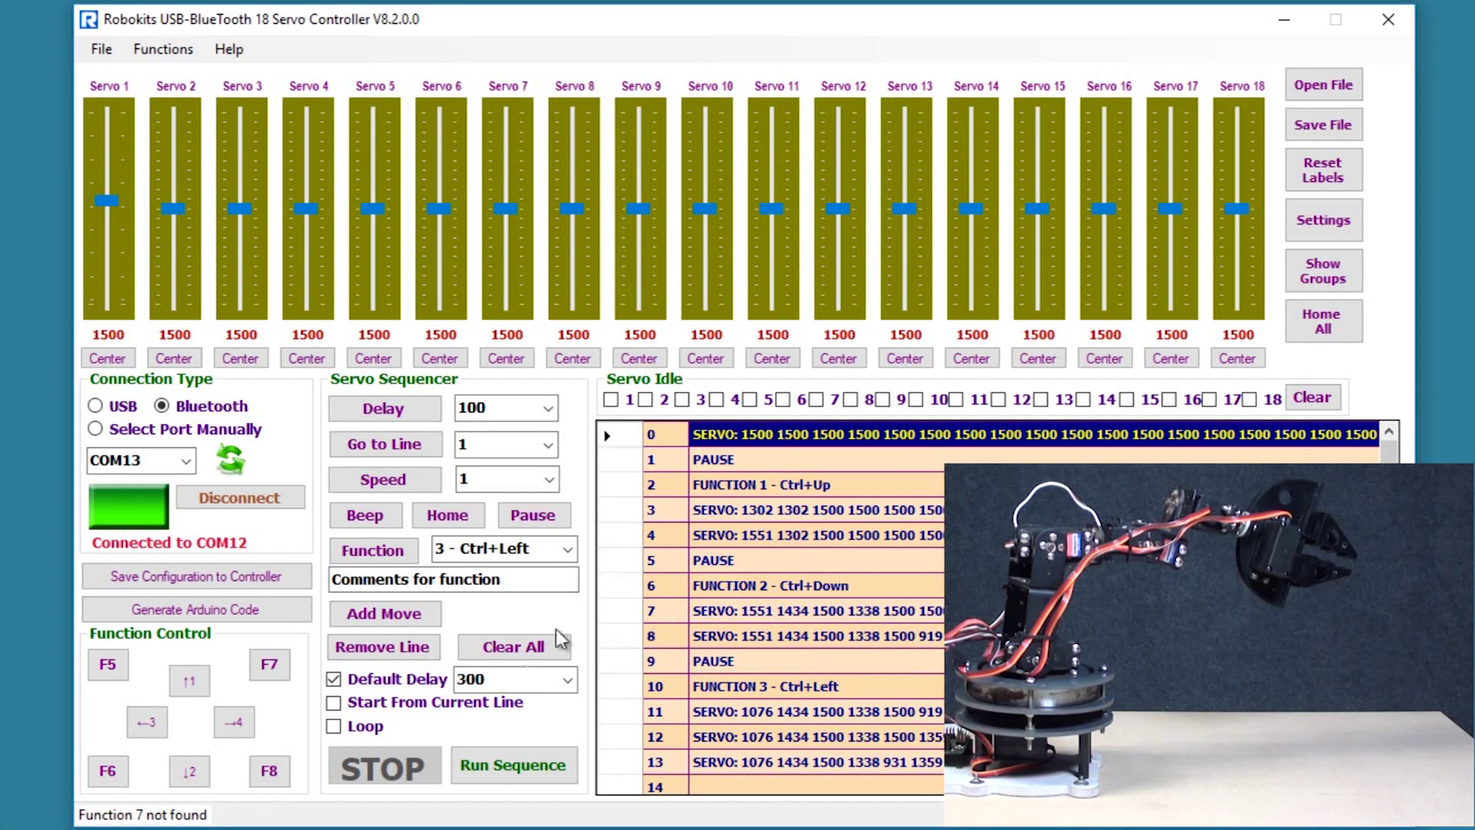
left_click(504, 761)
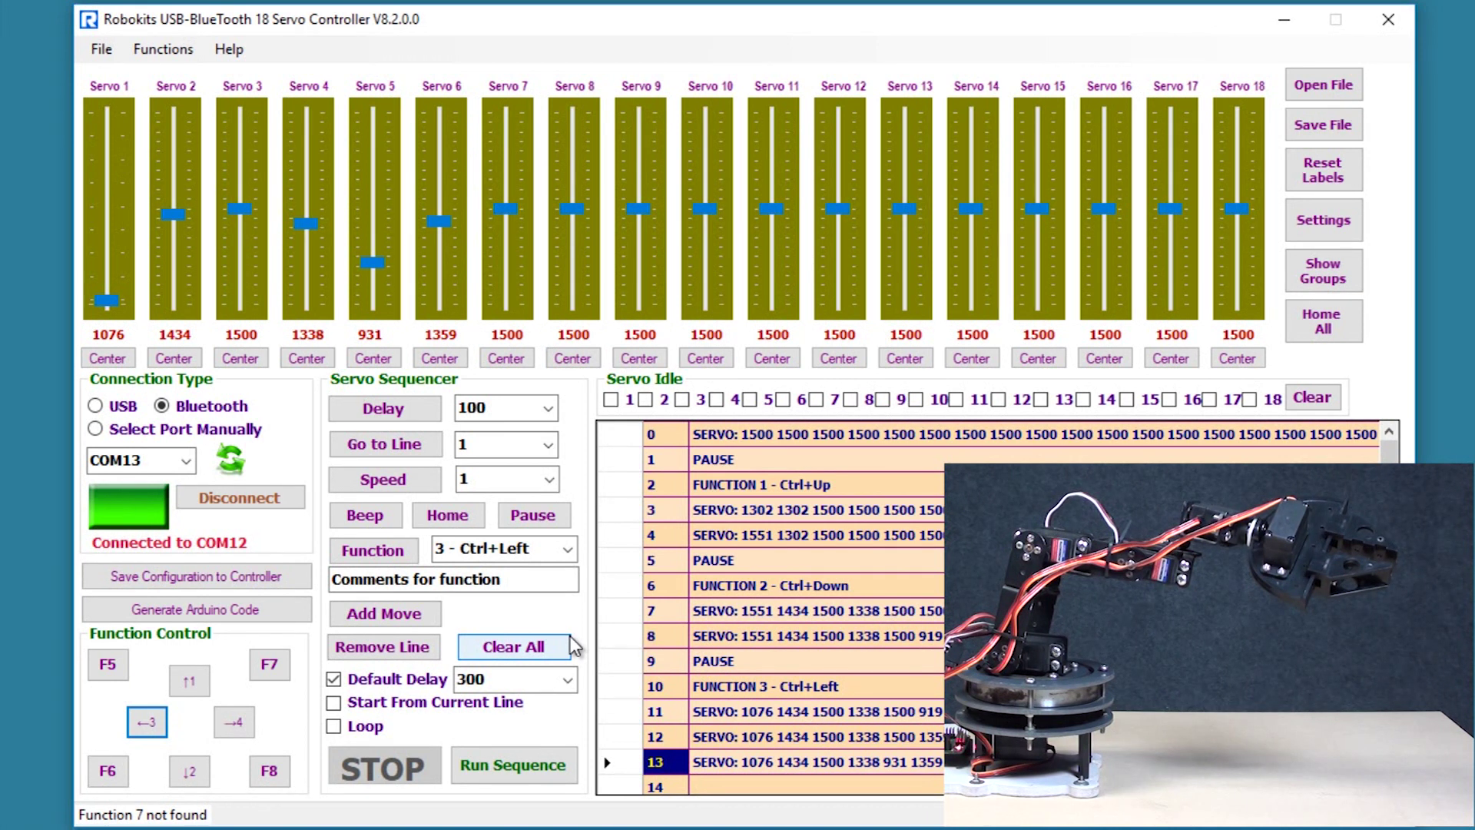
Trigger functions 1, 2 and 7 of the sequence and return all servos to the home position.
key("ctrl+Up")
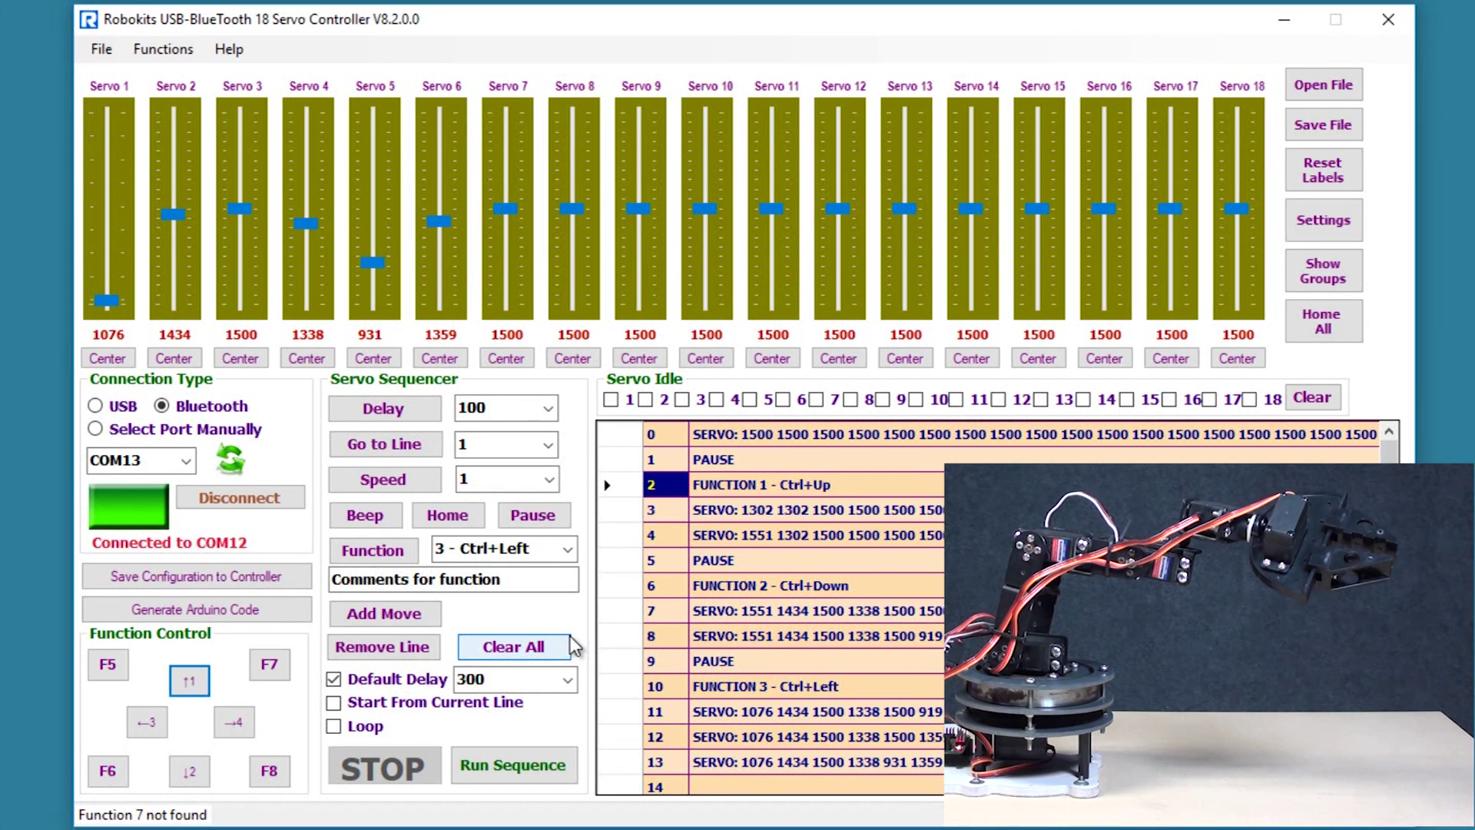
key("ctrl+Down")
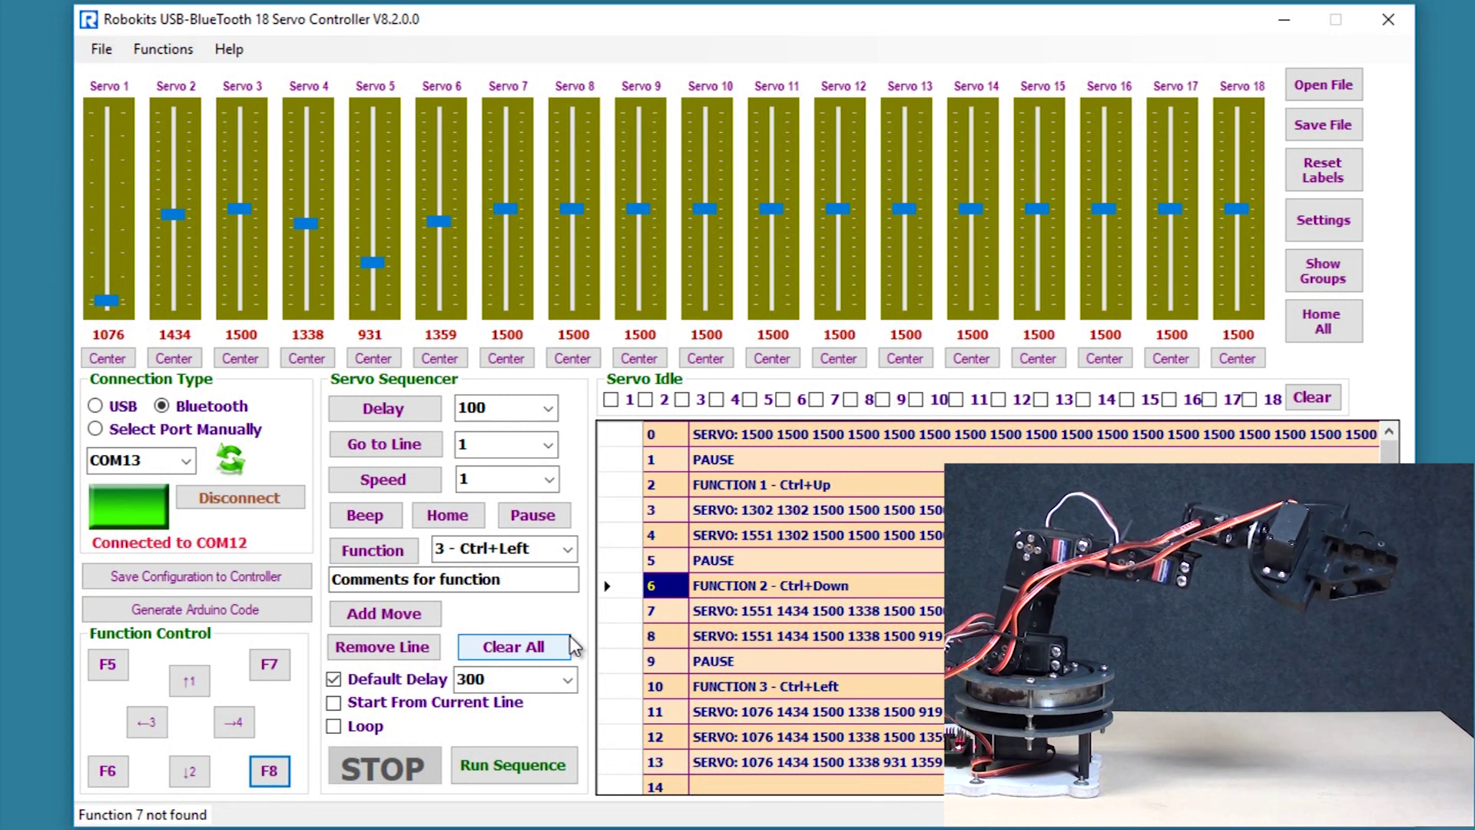
key("F7")
key("Home")
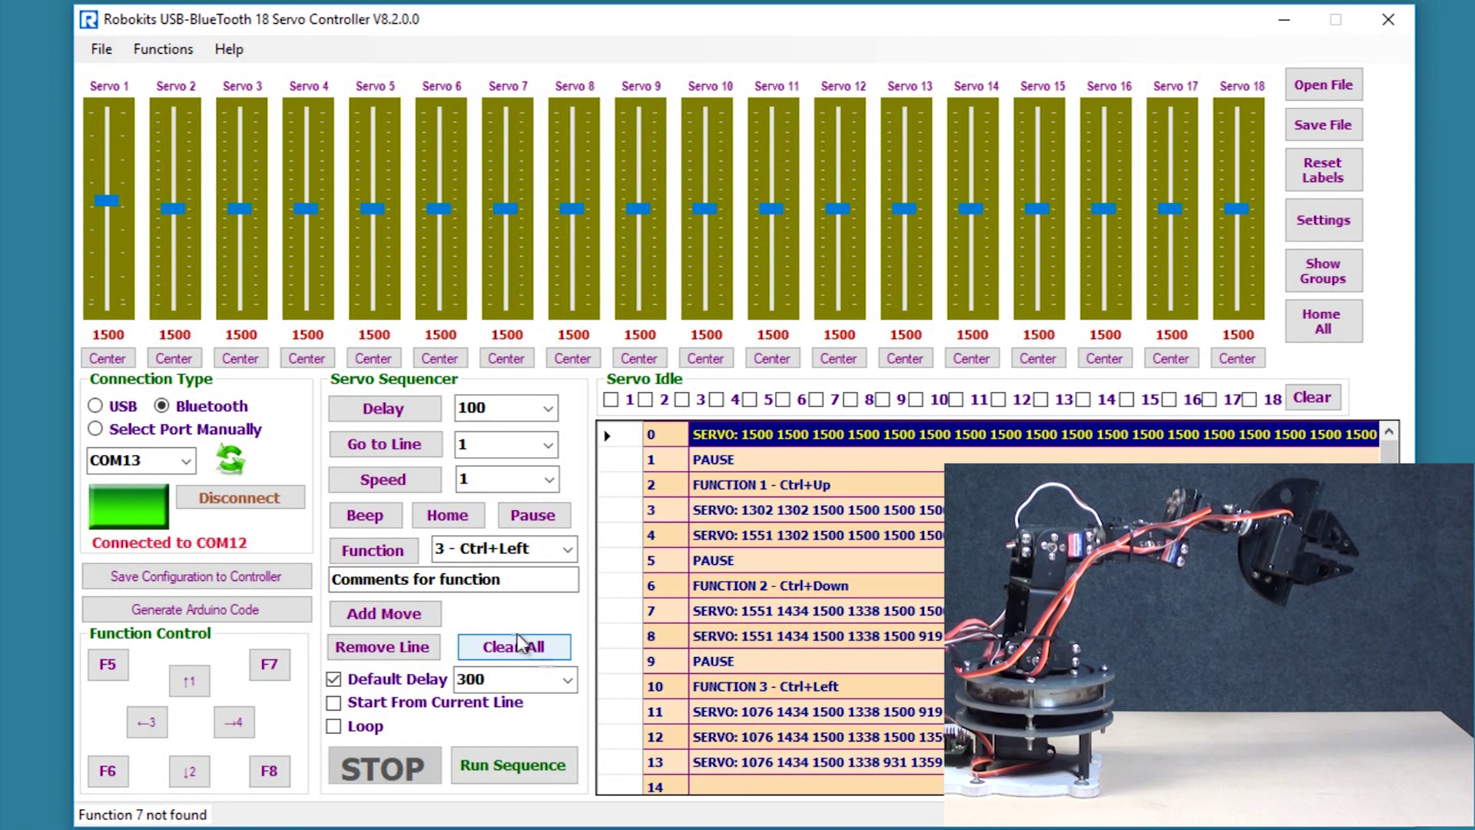
Disconnect the controller and generate the Arduino code for the move sequence.
left_click(246, 619)
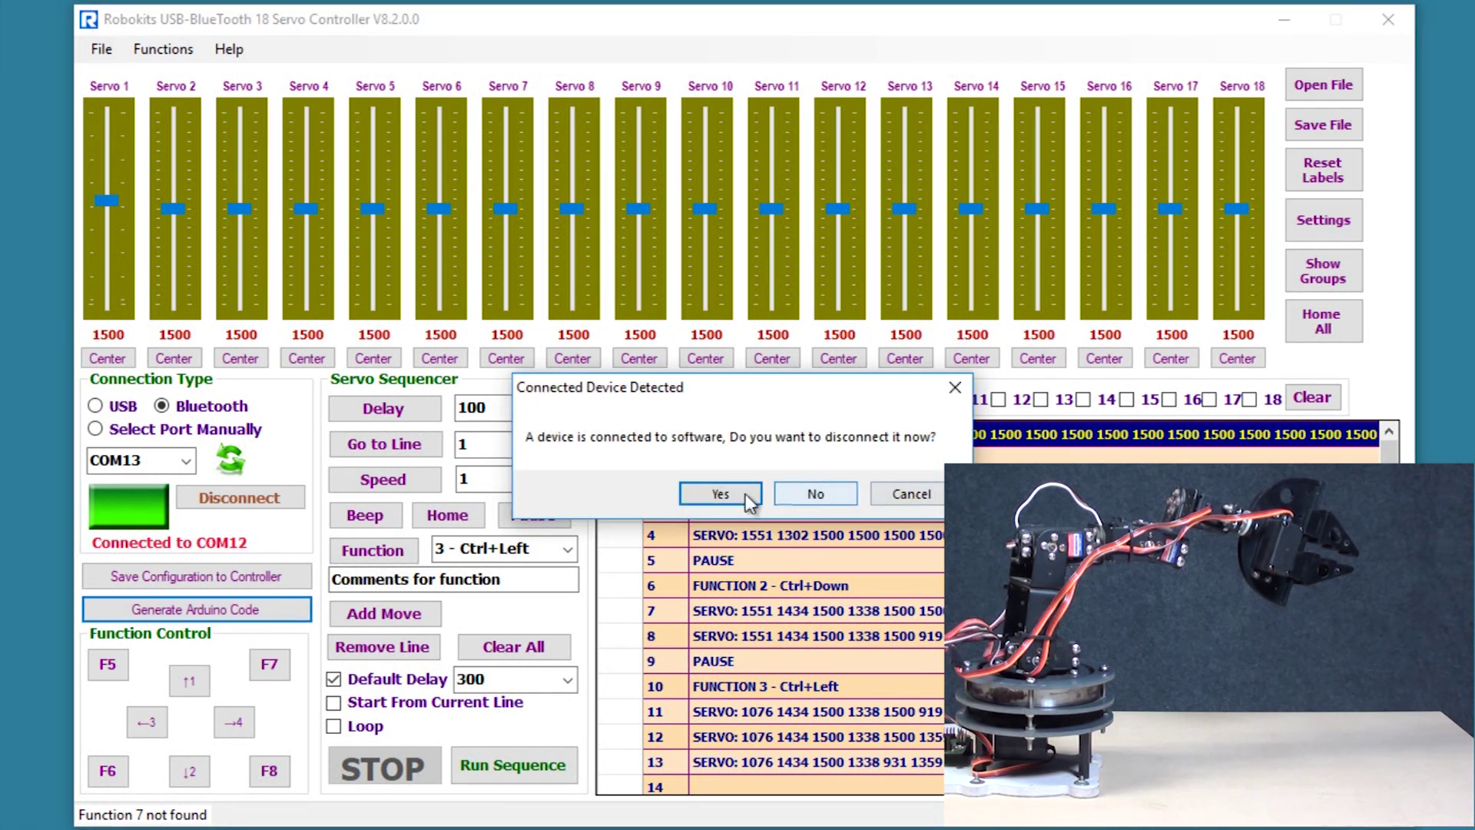
left_click(734, 495)
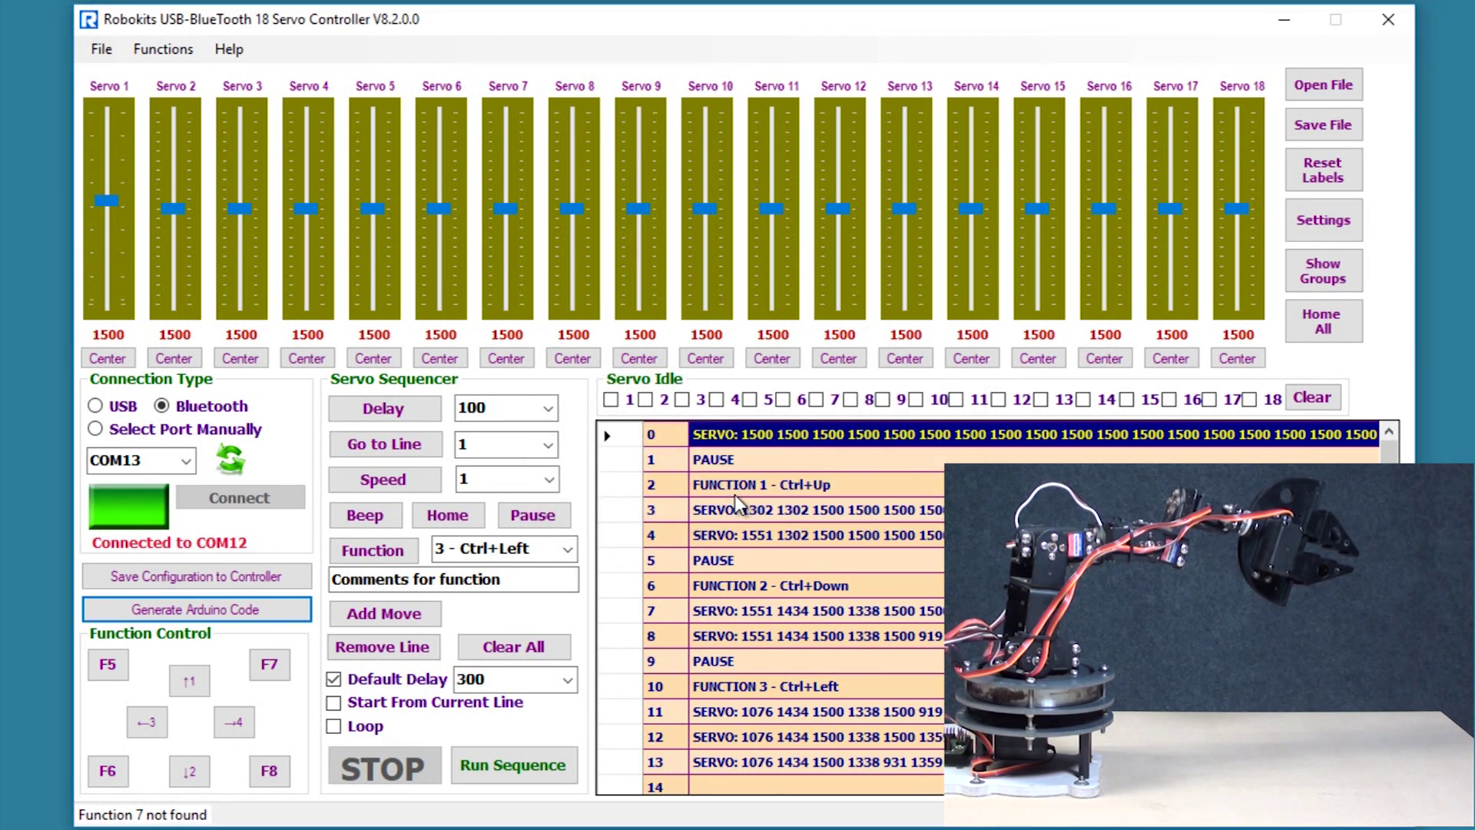
left_click(278, 610)
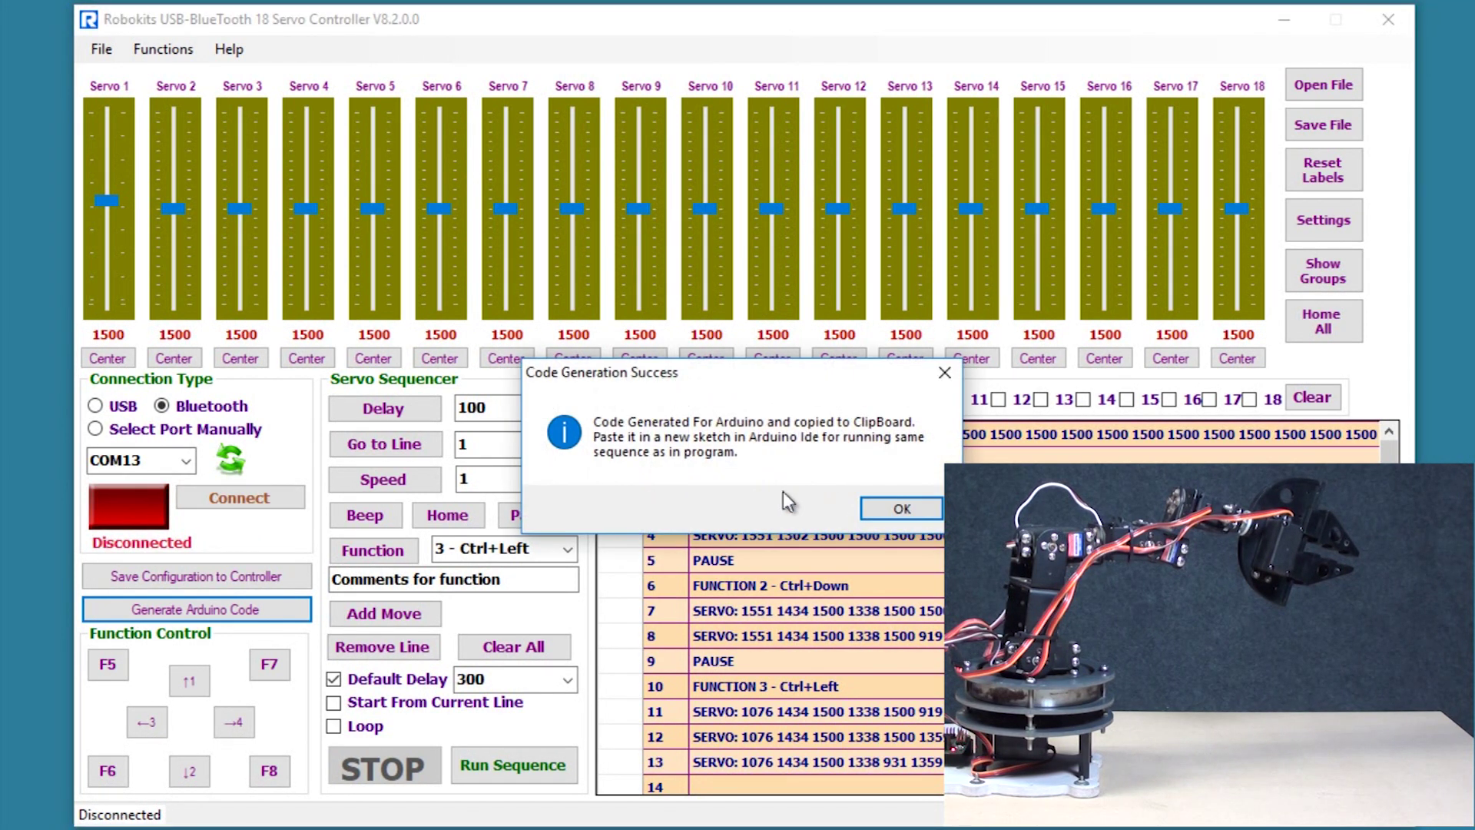
Find and launch the Arduino IDE.
key("super")
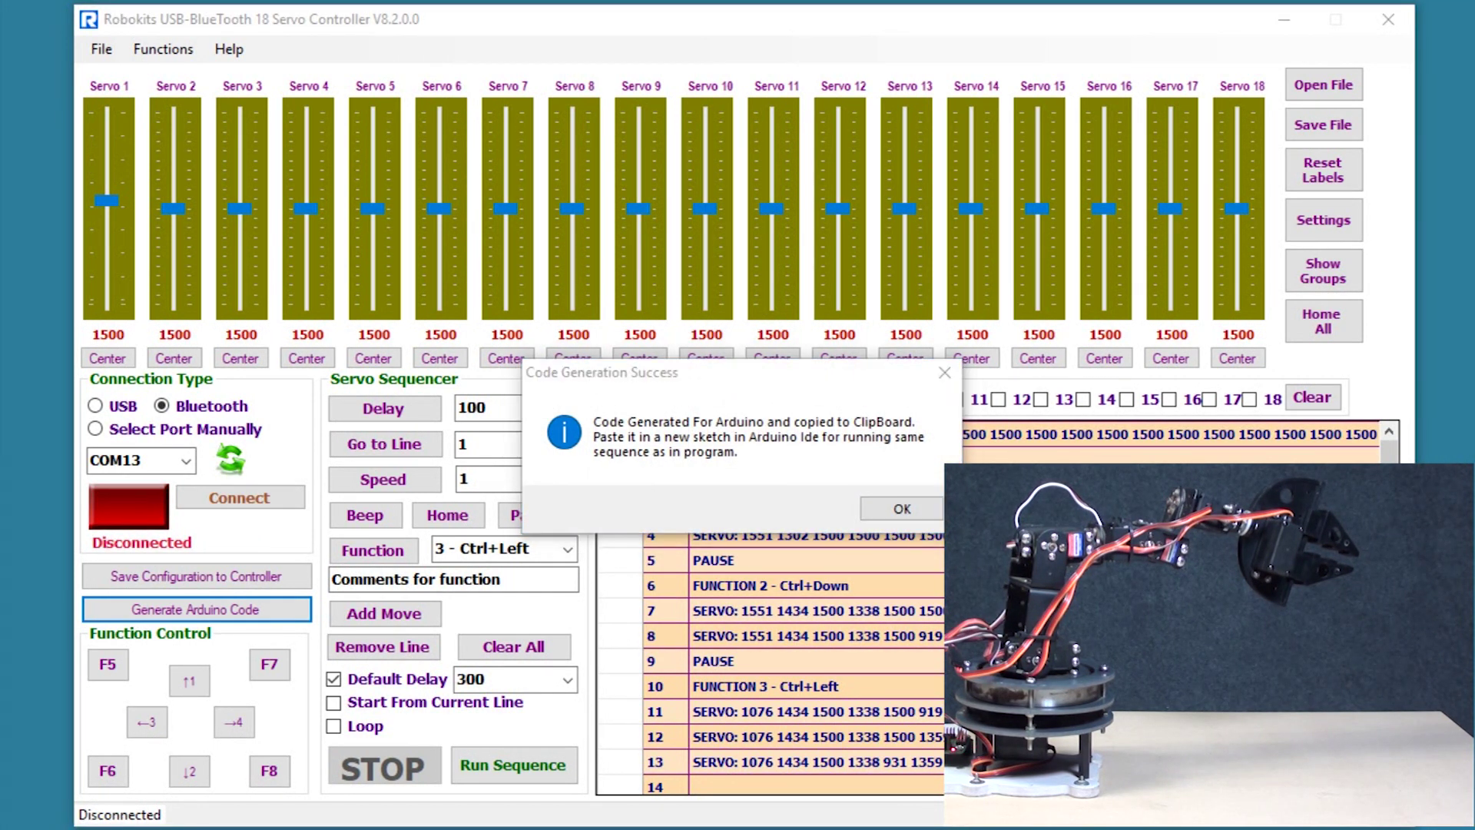
type("arduin")
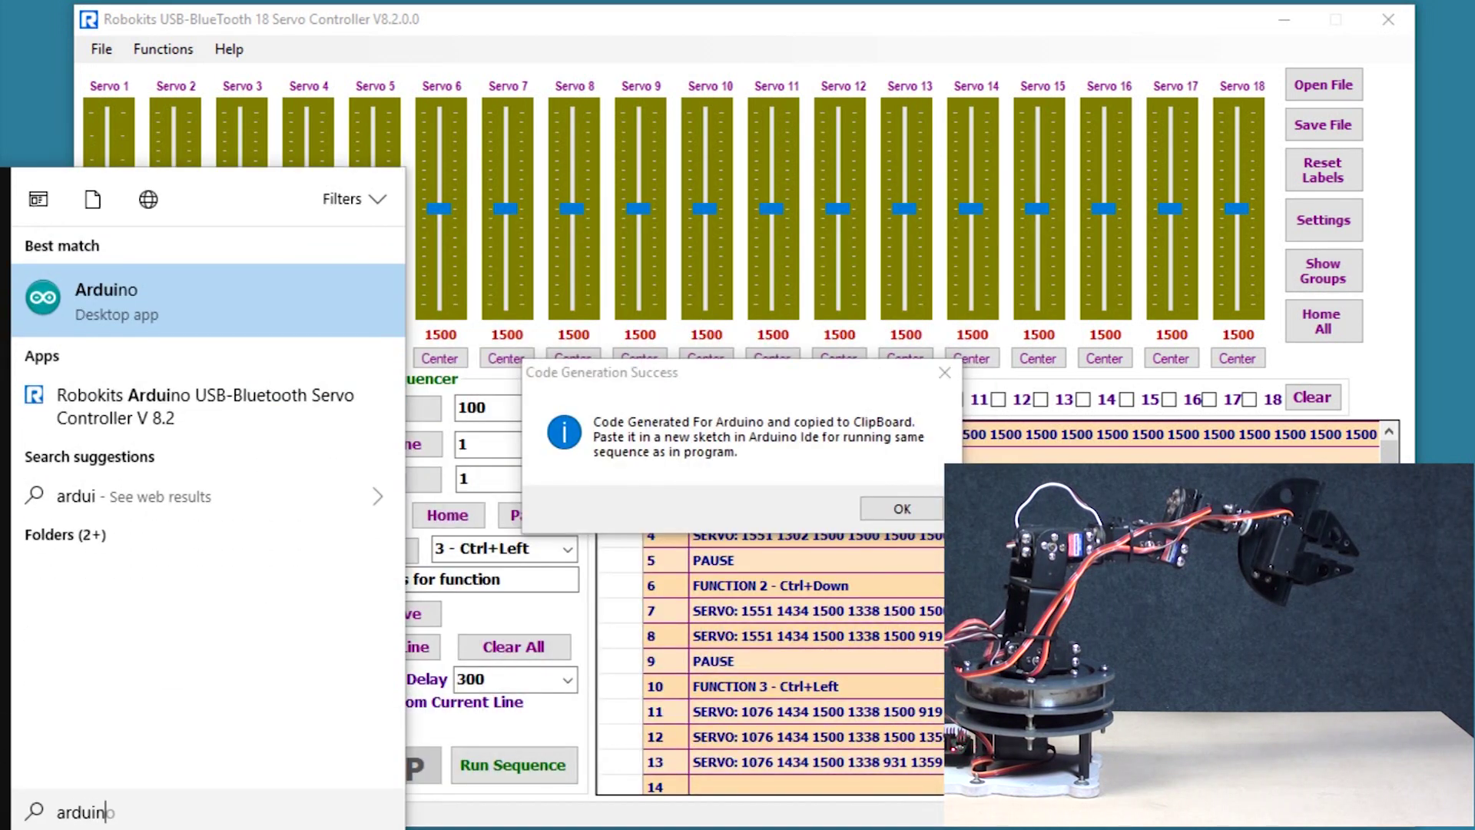
left_click(189, 298)
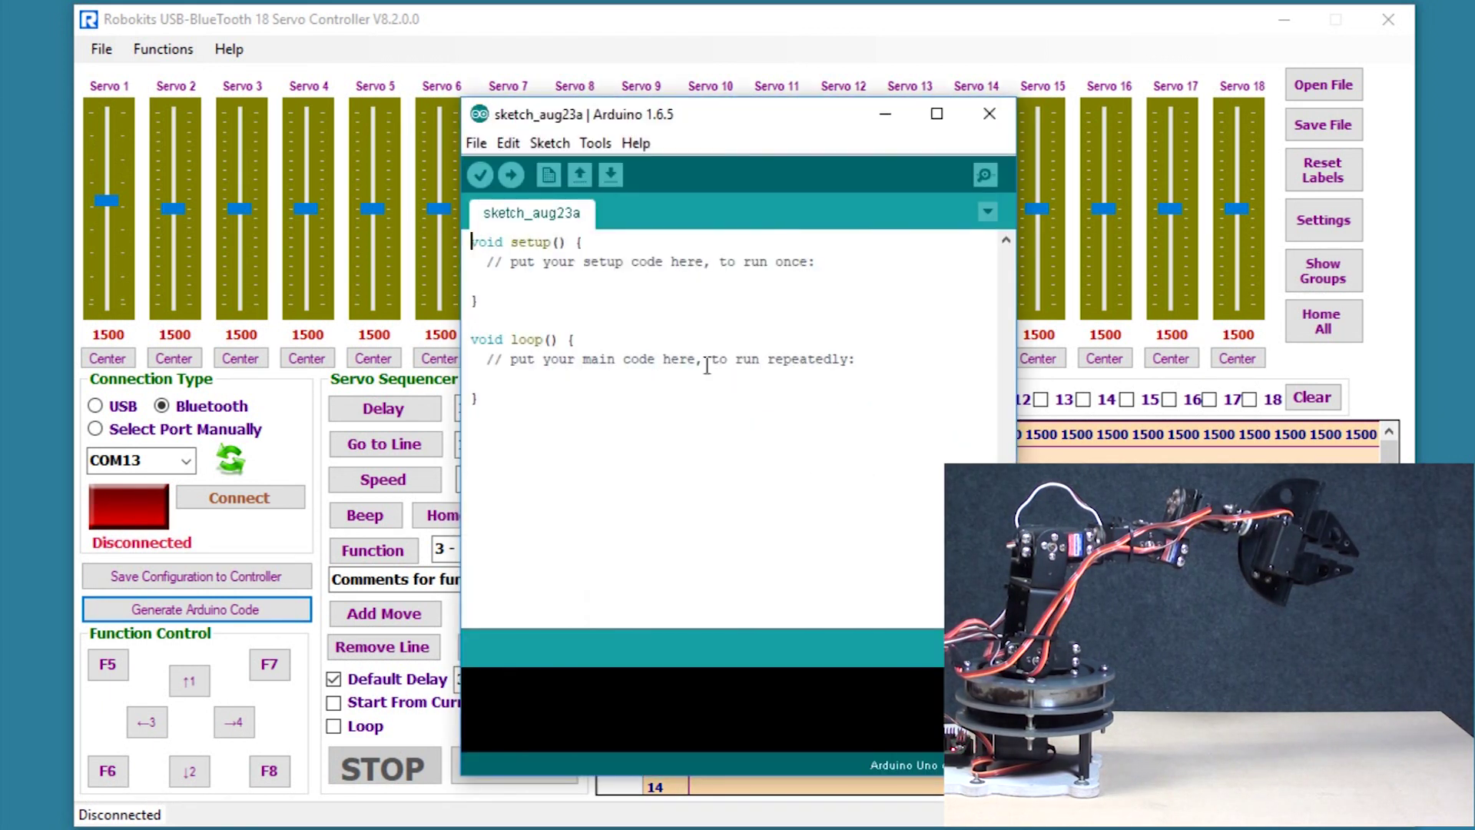
Replace the new sketch's entire default code with the generated sequence code and maximize the Arduino window.
left_click_drag(526, 401, 471, 338)
key("ctrl+a")
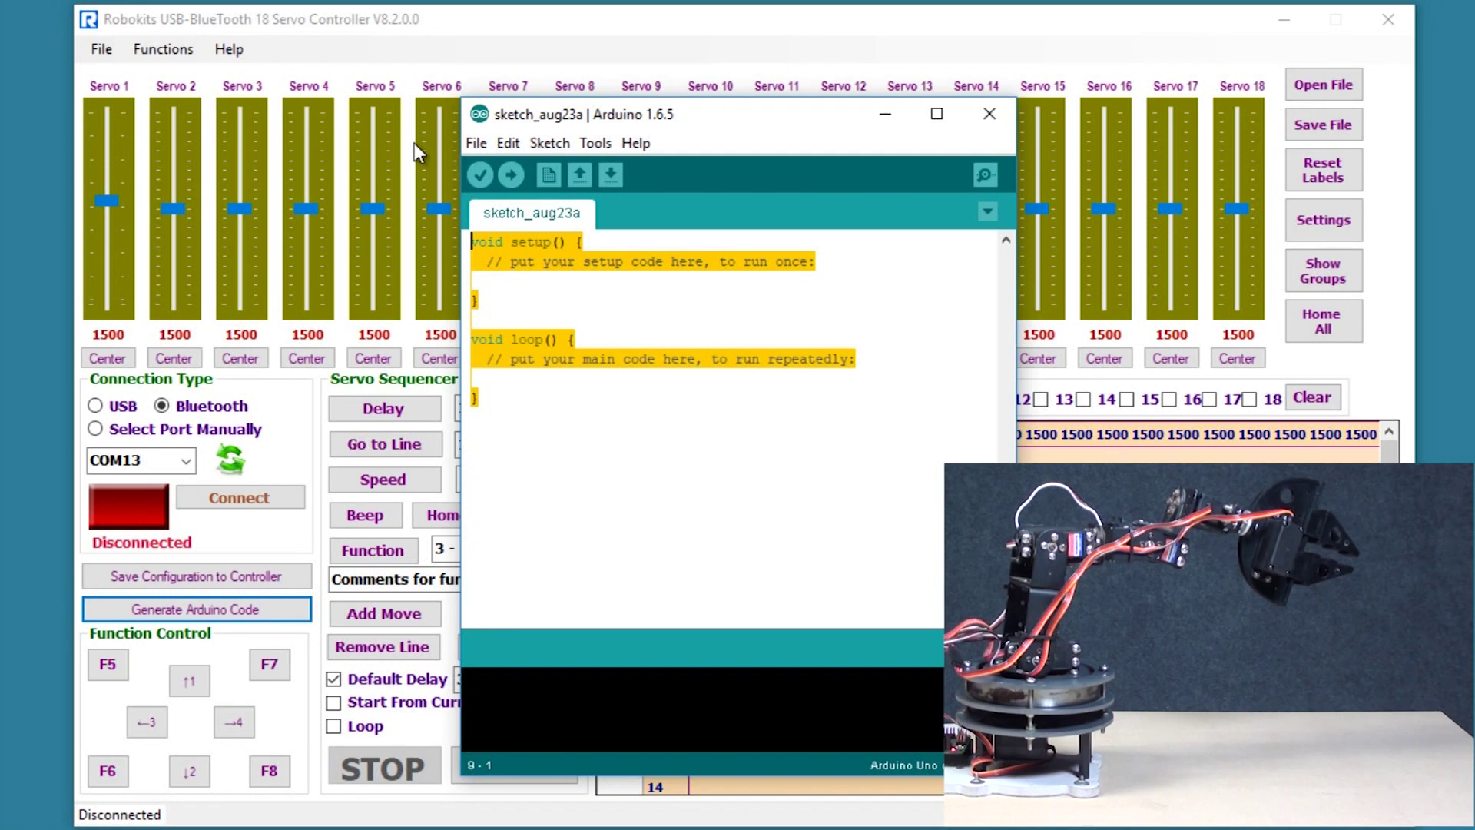
key("ctrl+v")
left_click(937, 114)
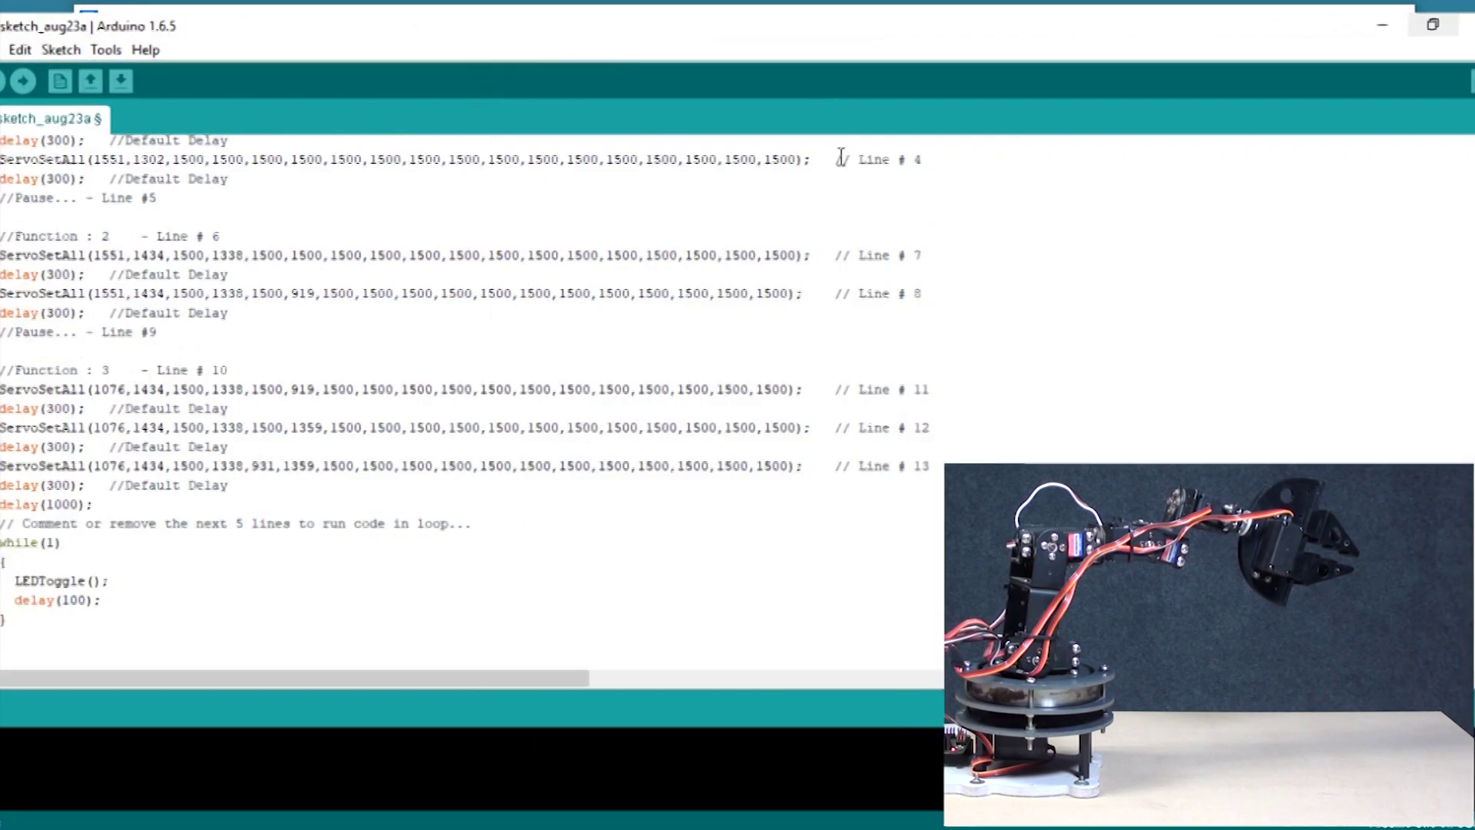
Examine the Code Flow section of the pasted sketch, from the first ServoSetAll line through the functions to the closing while loop.
scroll(400, 446, "up", 4)
left_click(277, 395)
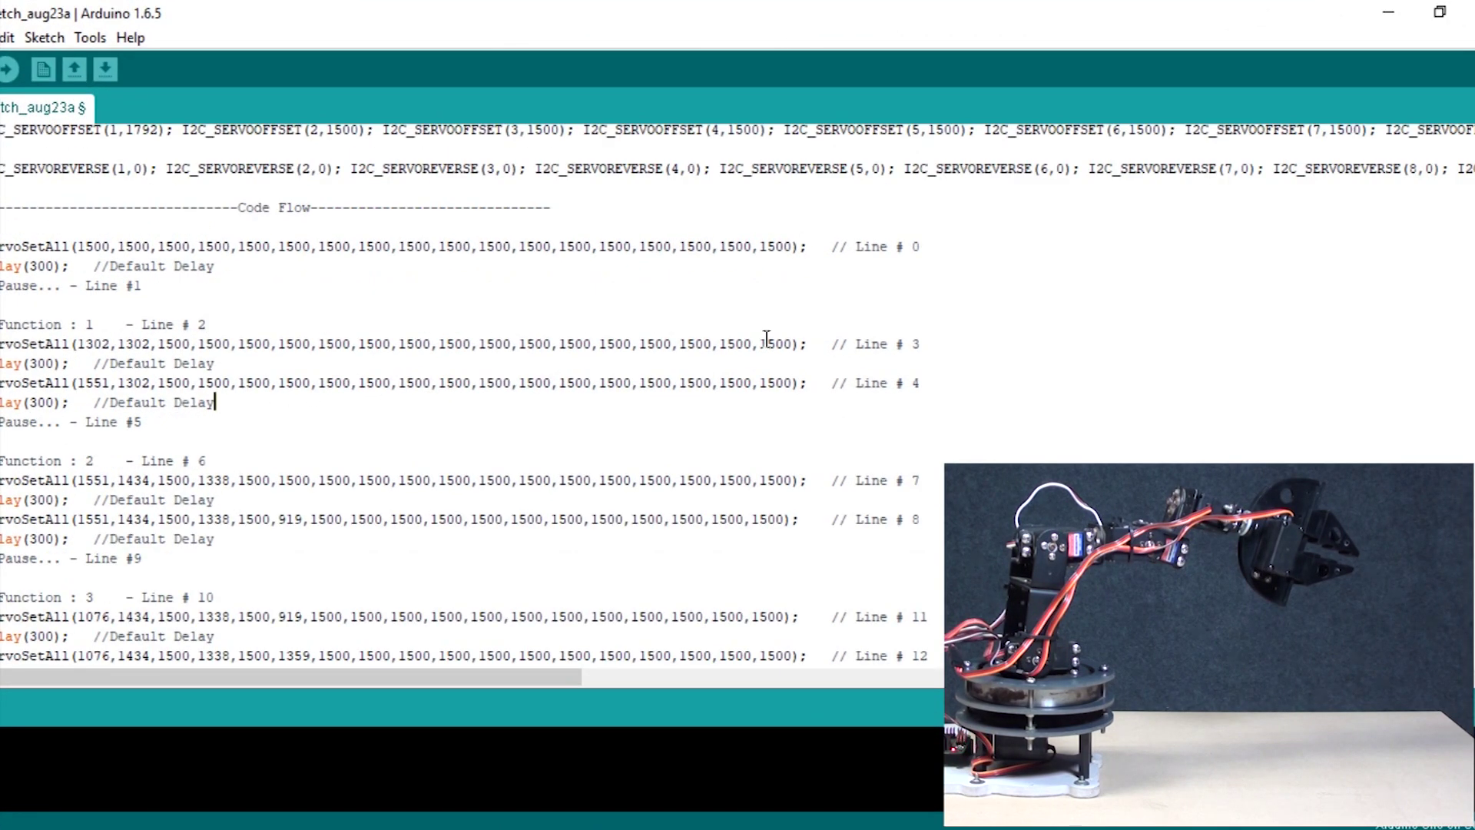
key("Up")
key("Up")
key("Up")
key("Up")
key("Down")
key("Down")
key("Down")
key("Down")
key("Down")
key("Down")
key("Down")
key("Down")
key("Down")
key("Down")
key("Down")
key("Down")
key("Down")
key("Down")
key("Down")
key("Down")
key("Down")
key("Down")
key("Down")
key("Down")
key("Down")
key("Down")
key("Down")
key("Down")
key("Down")
key("Down")
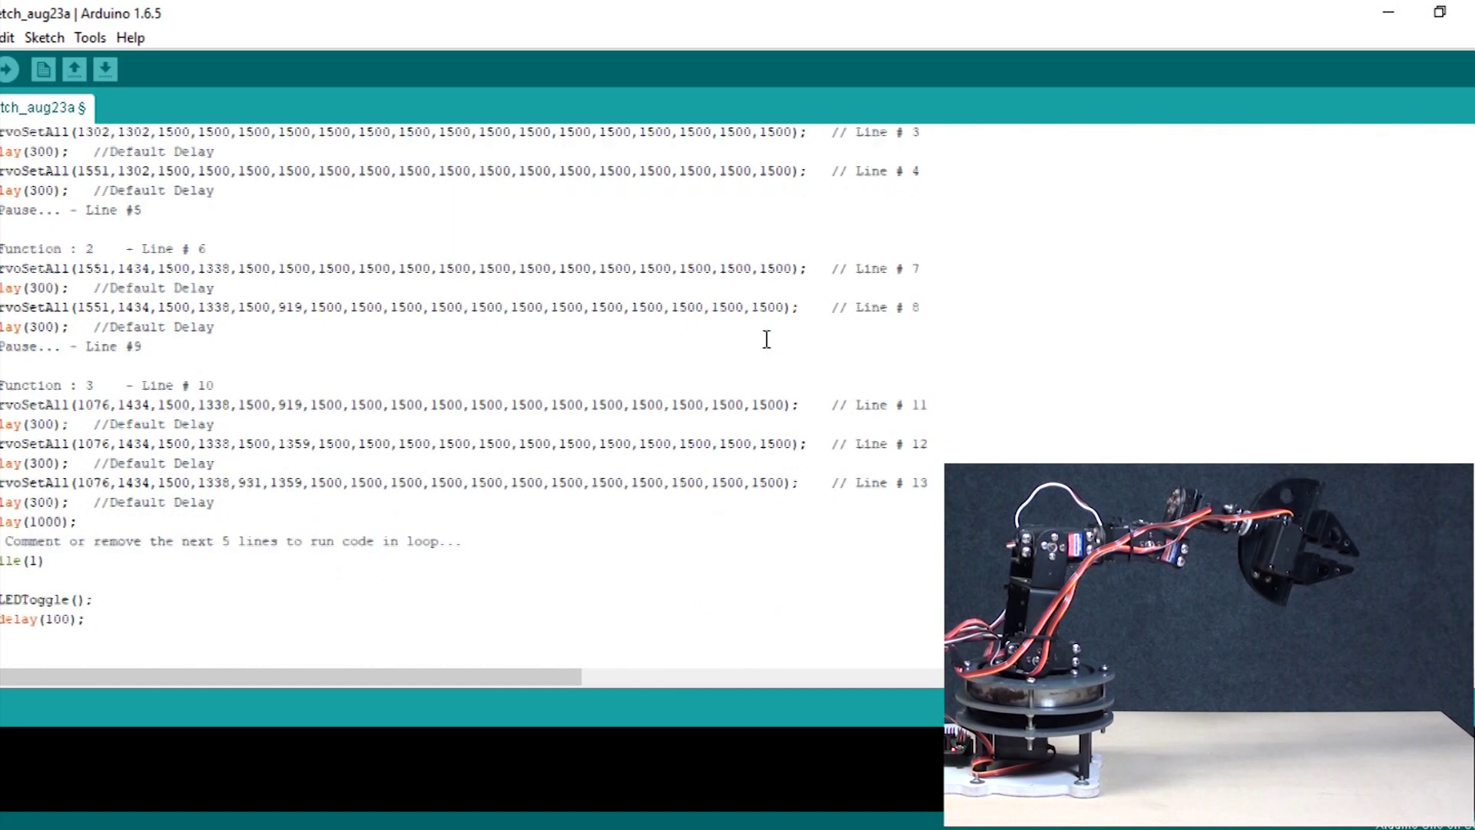
Look again through the end of the sketch, comparing the function 3 moves and delays with the final LEDToggle loop.
key("Up")
key("Up")
key("Up")
key("Up")
key("Up")
key("Up")
key("Up")
key("Up")
key("Up")
key("Up")
key("Up")
key("Up")
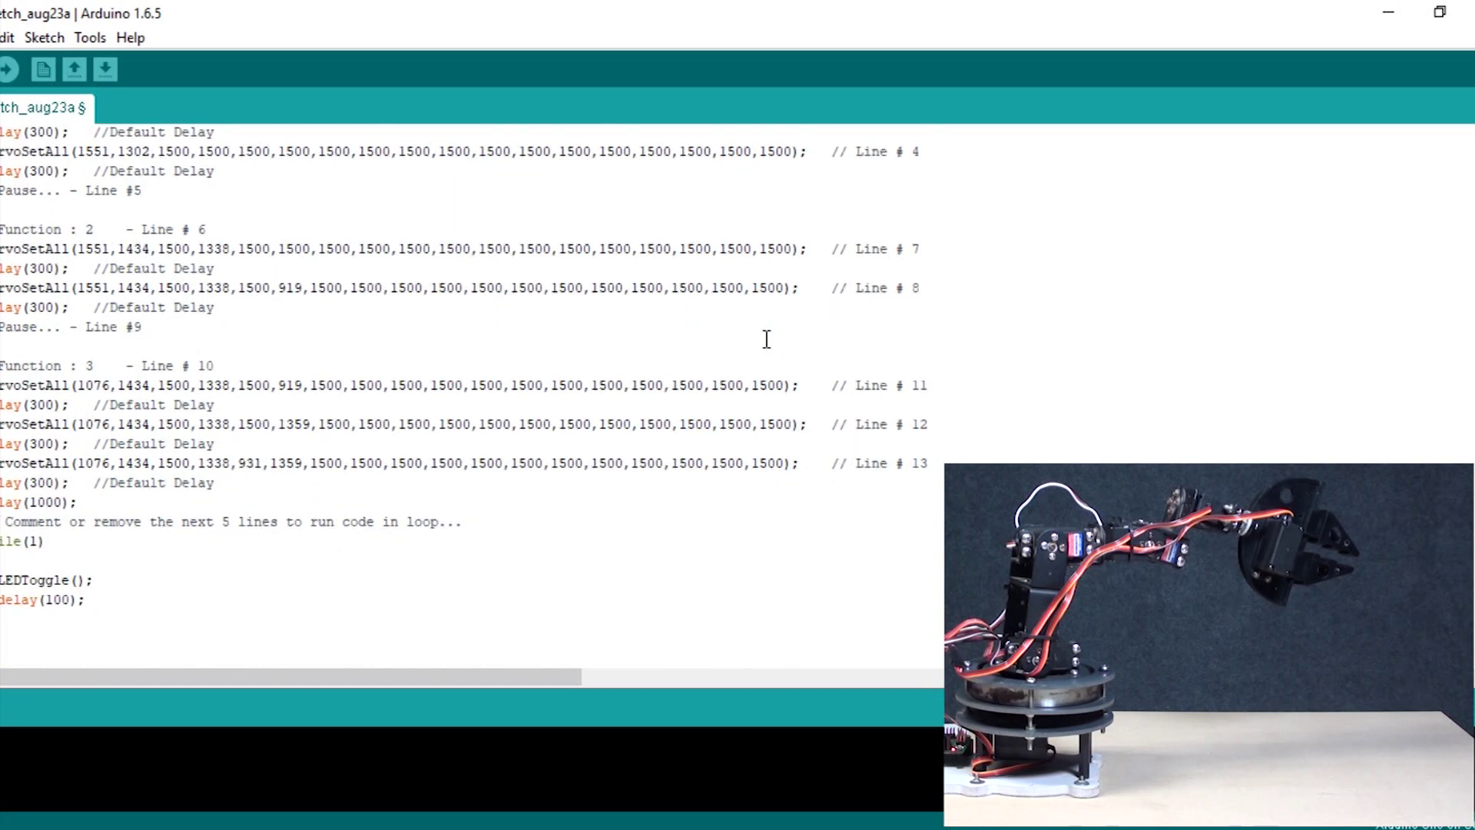
key("Down")
key("Down")
key("Down")
key("Down")
key("Down")
key("Down")
key("Down")
key("Down")
key("Down")
key("Down")
key("Down")
key("Down")
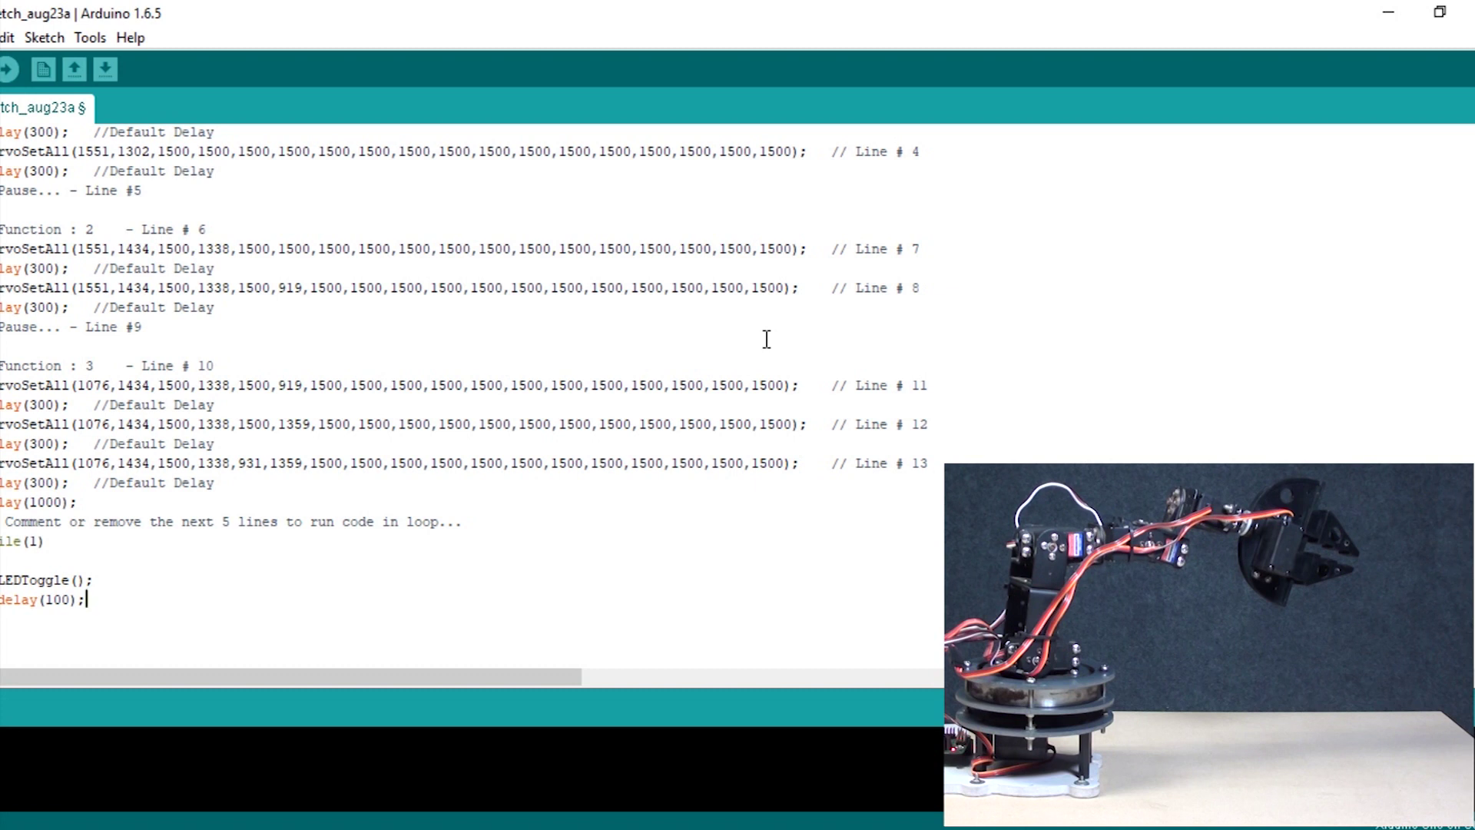
key("Up")
key("Up")
key("Up")
key("Up")
key("Up")
key("Up")
key("Up")
key("Up")
key("Up")
key("Up")
key("Up")
key("Up")
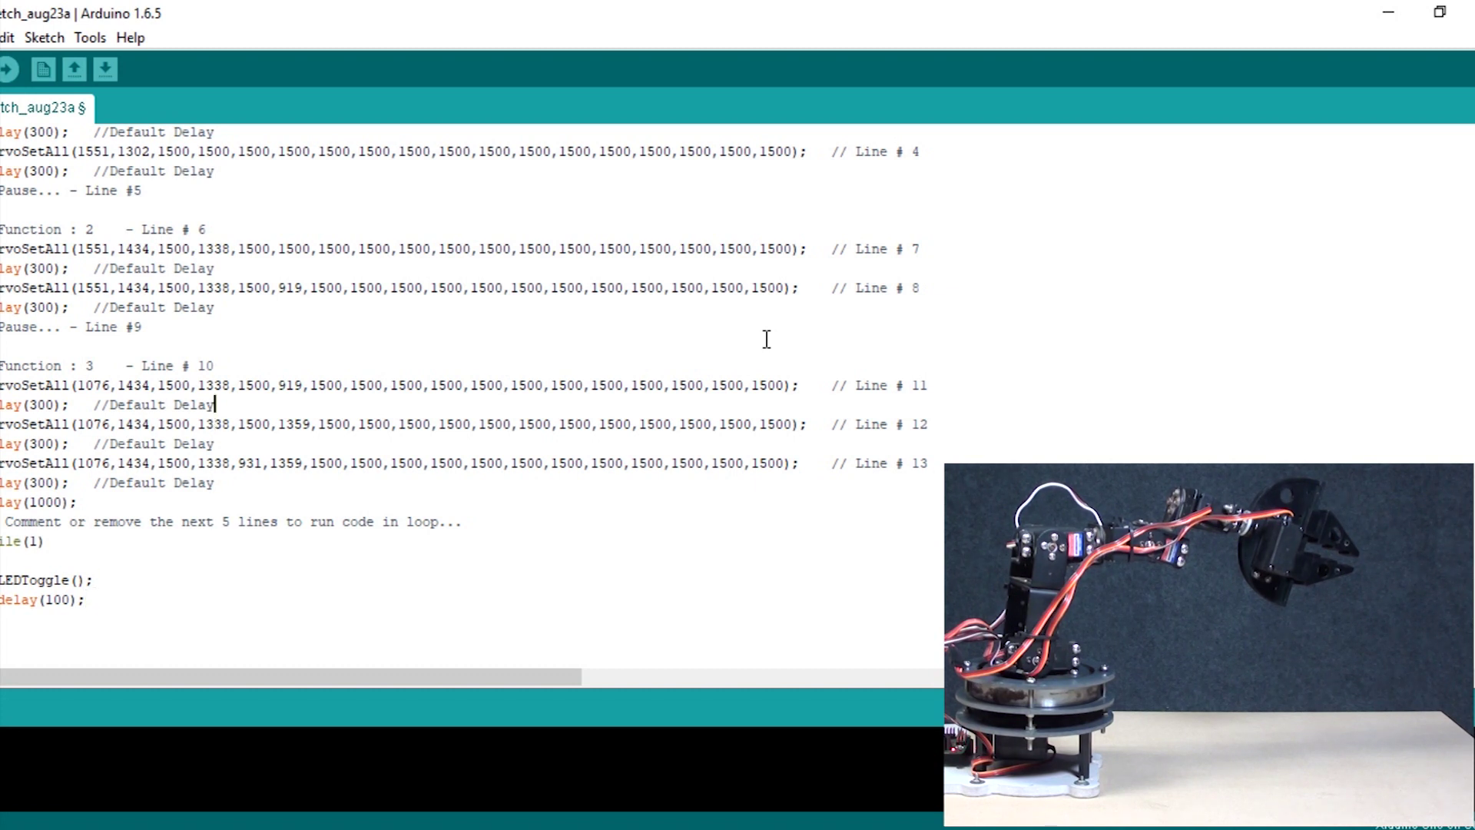